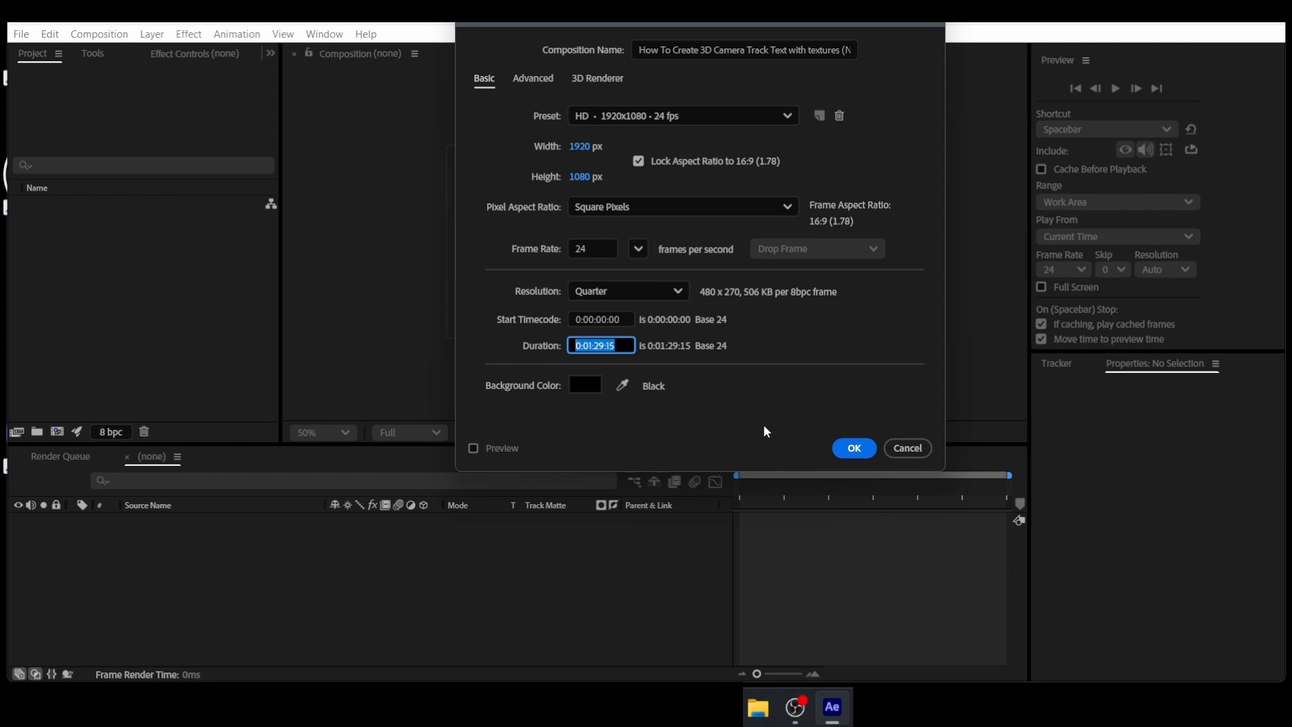
Confirm the new 1920x1080, 24 fps composition and import the COD_ Black Ops II MP4 clip from File Explorer into the project
{"action": "left_click", "coordinate": [843, 455]}
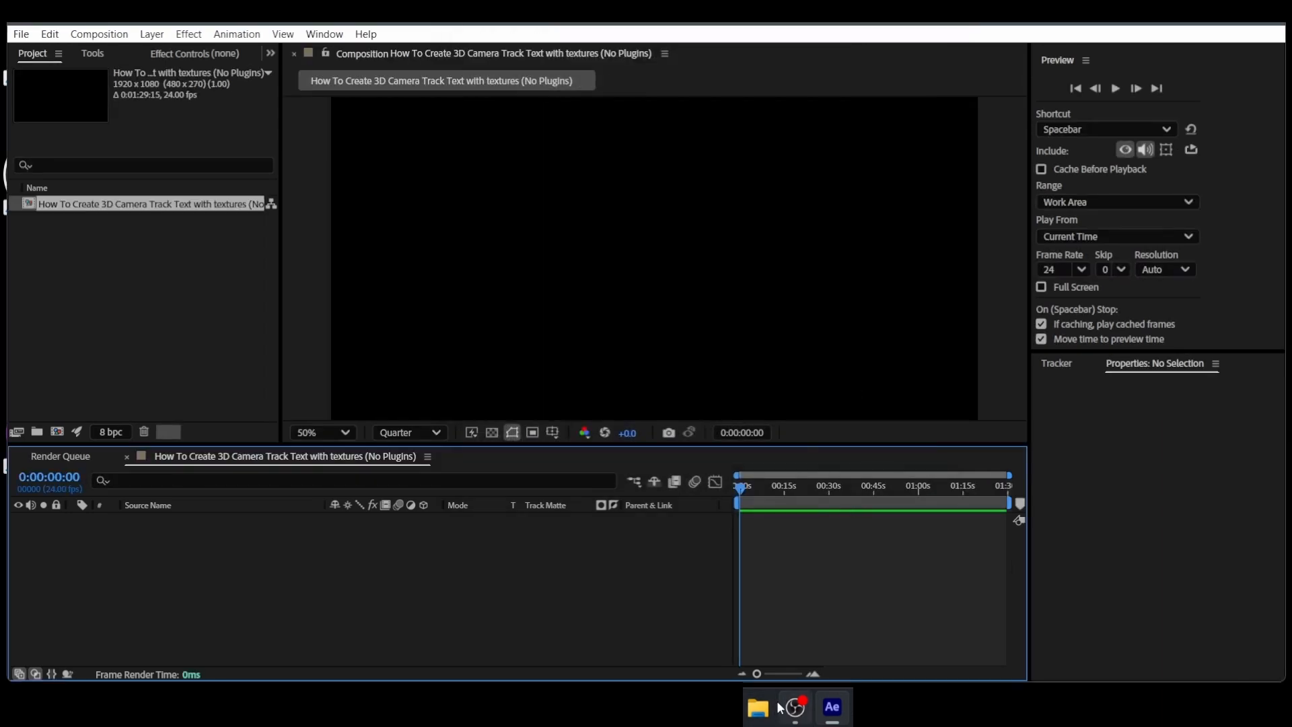
{"action": "mouse_move", "coordinate": [778, 705]}
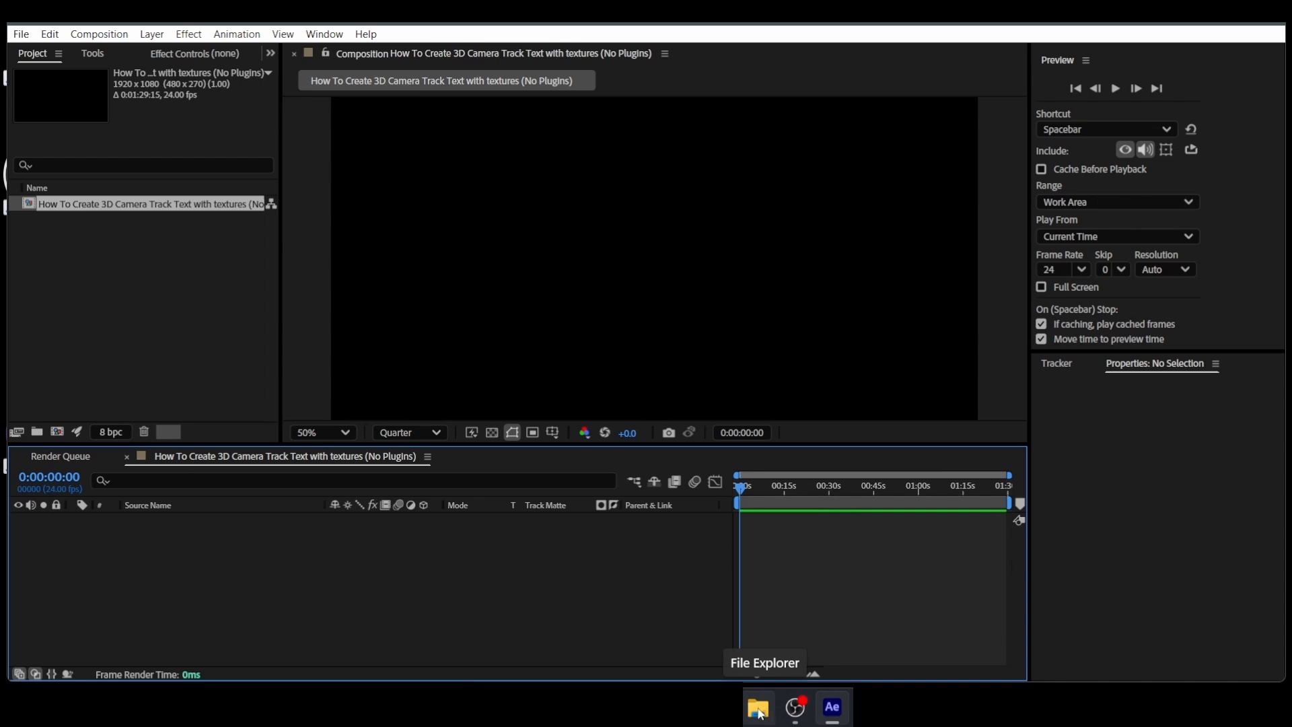
{"action": "left_click", "coordinate": [757, 706]}
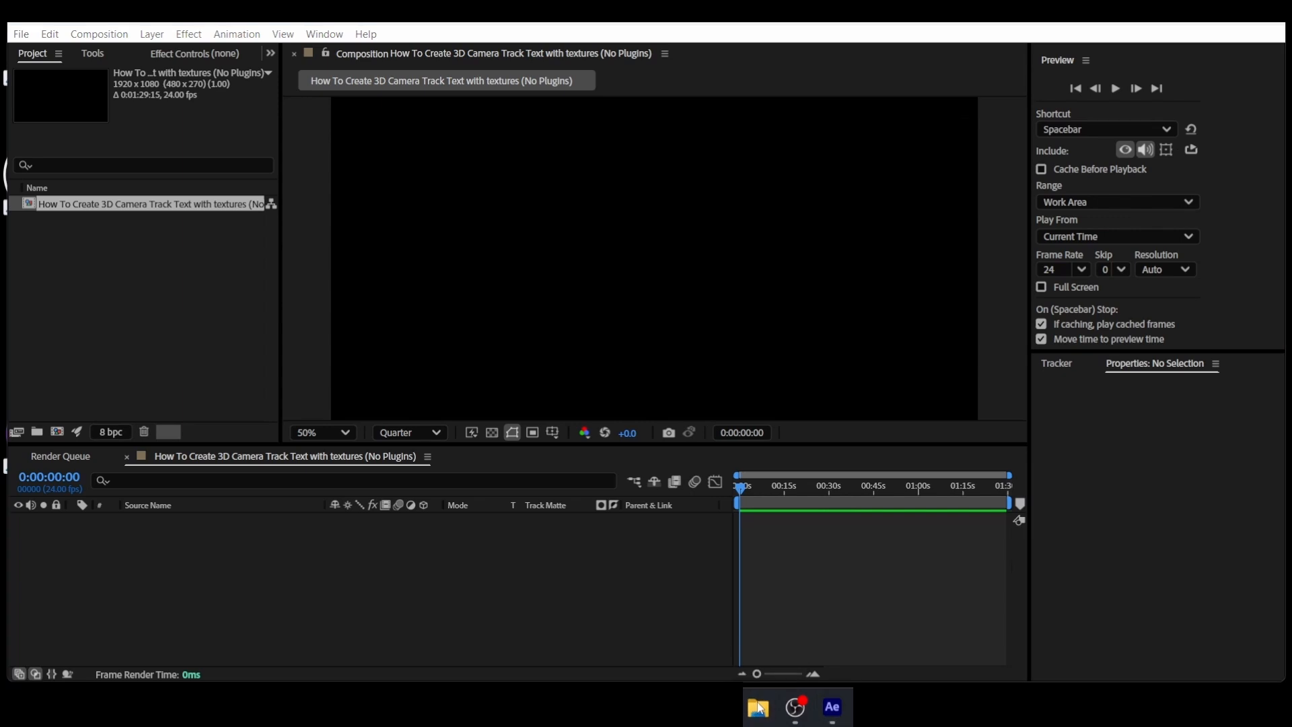
{"action": "left_click_drag", "start_coordinate": [434, 140], "coordinate": [404, 411]}
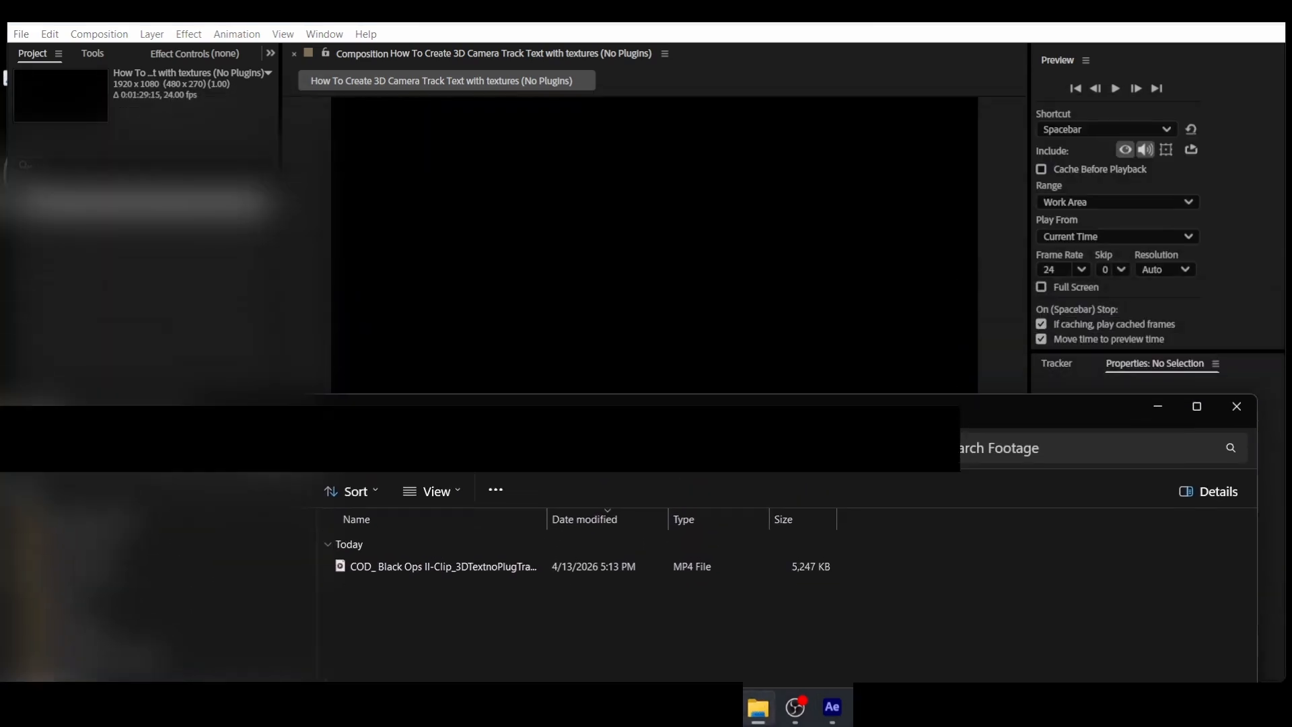
{"action": "left_click_drag", "start_coordinate": [387, 569], "coordinate": [216, 337]}
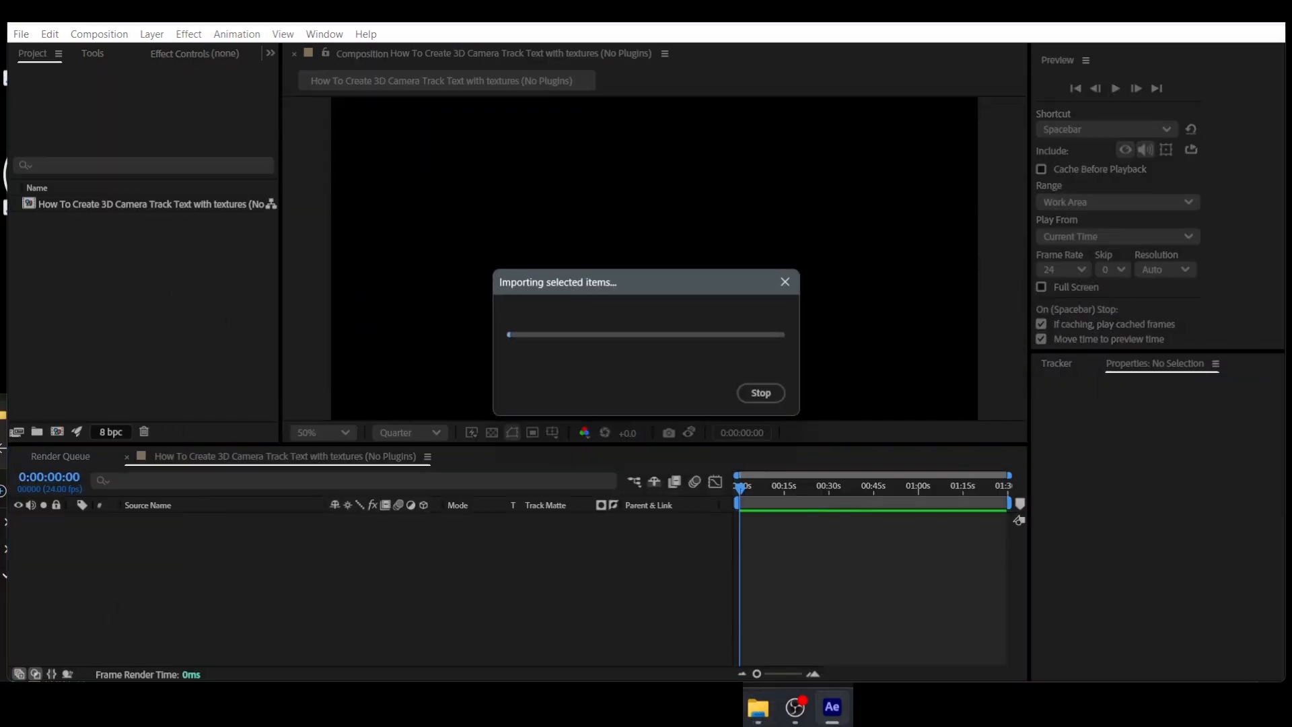
Import the Cement Texture5 JPG from its folder in File Explorer into the After Effects project
{"action": "left_click", "coordinate": [757, 707]}
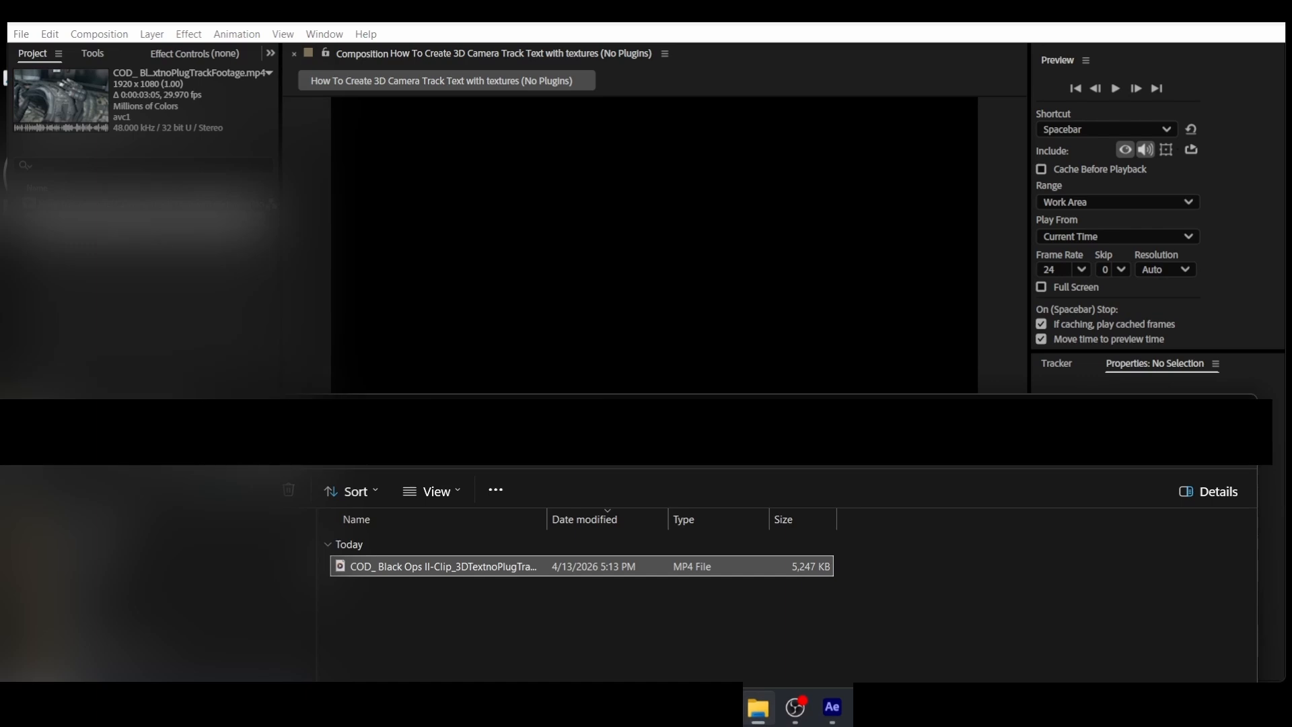
{"action": "left_click", "coordinate": [17, 447]}
{"action": "left_click_drag", "start_coordinate": [269, 411], "coordinate": [258, 324]}
{"action": "left_click", "coordinate": [371, 526]}
{"action": "double_click", "coordinate": [371, 526]}
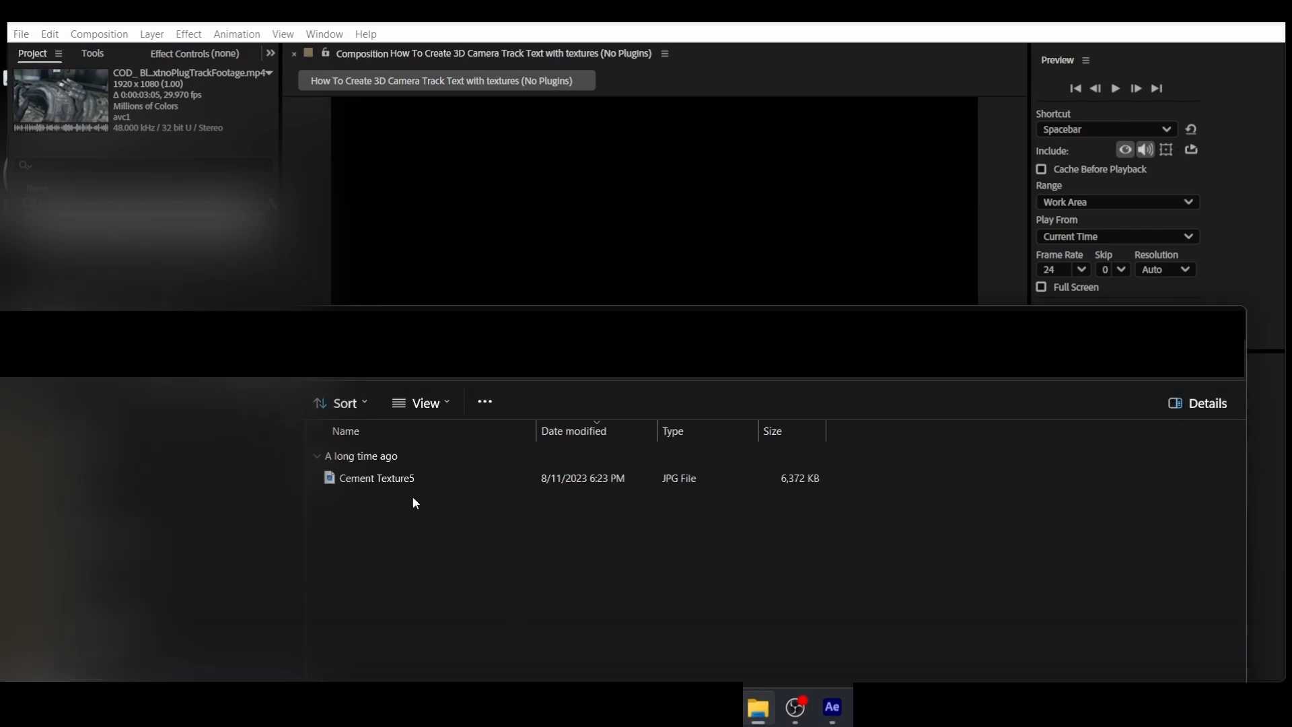
{"action": "left_click", "coordinate": [377, 476]}
{"action": "left_click_drag", "start_coordinate": [377, 476], "coordinate": [222, 256]}
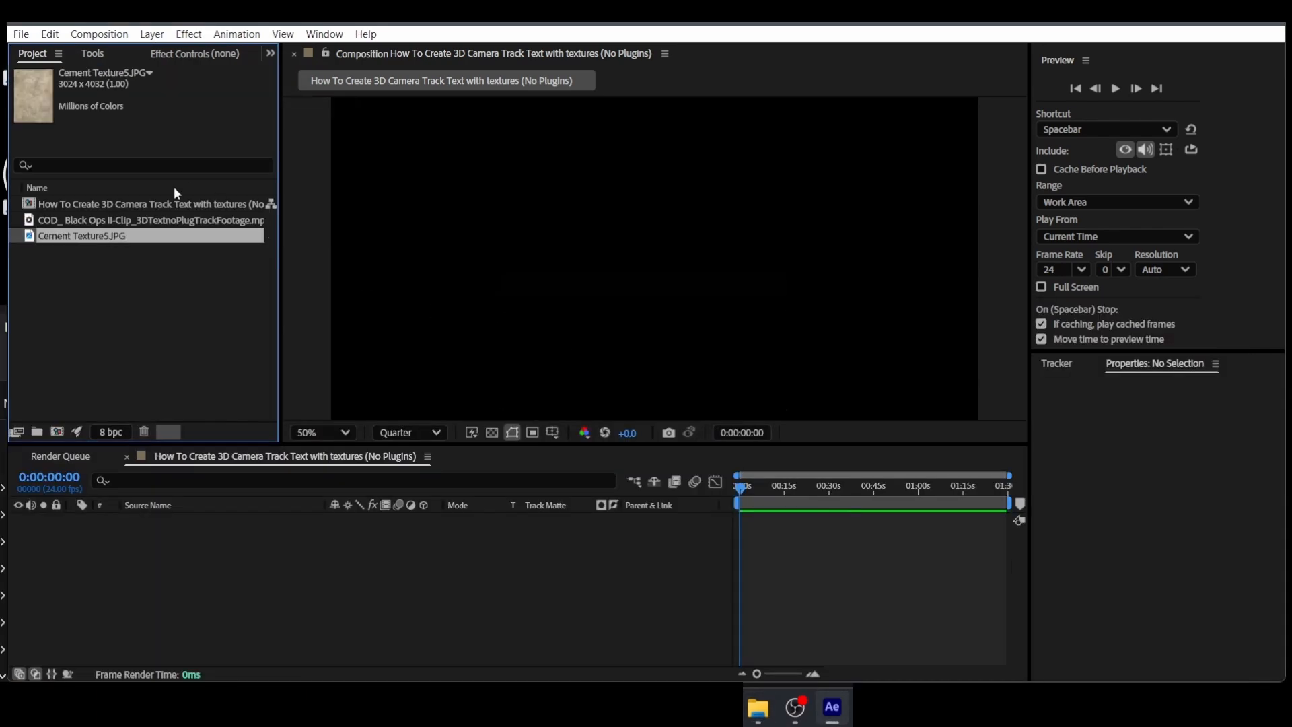
Create a composition from the COD_ Black Ops II clip and rename it How To Create 3D Camera Track Text with textures (No Plugins)
{"action": "left_click", "coordinate": [121, 204]}
{"action": "left_click_drag", "start_coordinate": [121, 220], "coordinate": [57, 435]}
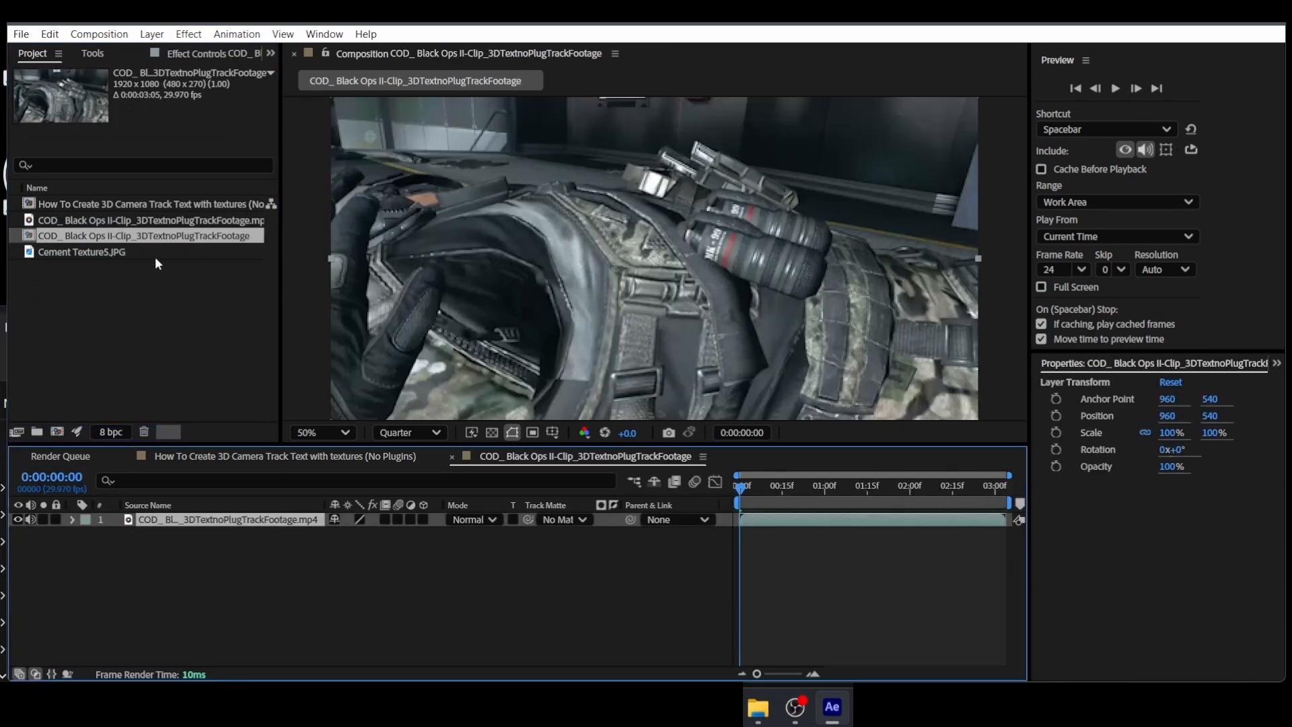
{"action": "left_click", "coordinate": [150, 206]}
{"action": "right_click", "coordinate": [149, 207]}
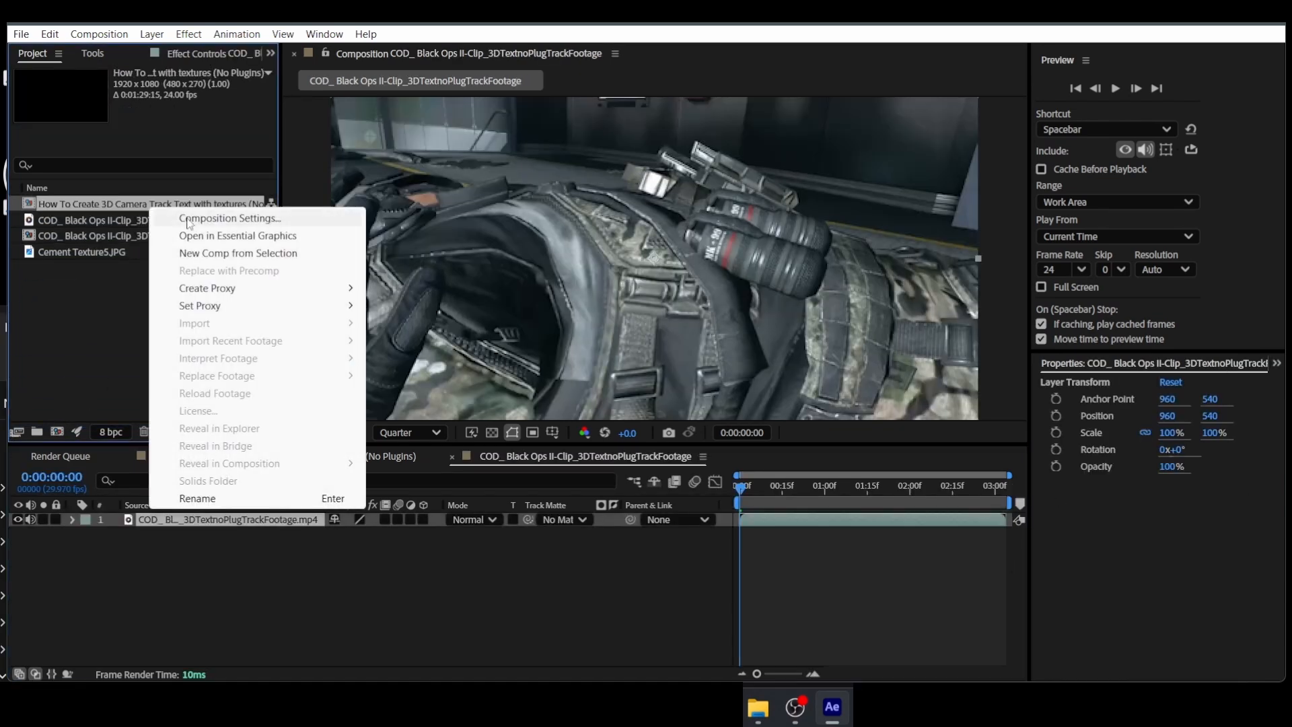
{"action": "left_click", "coordinate": [181, 216]}
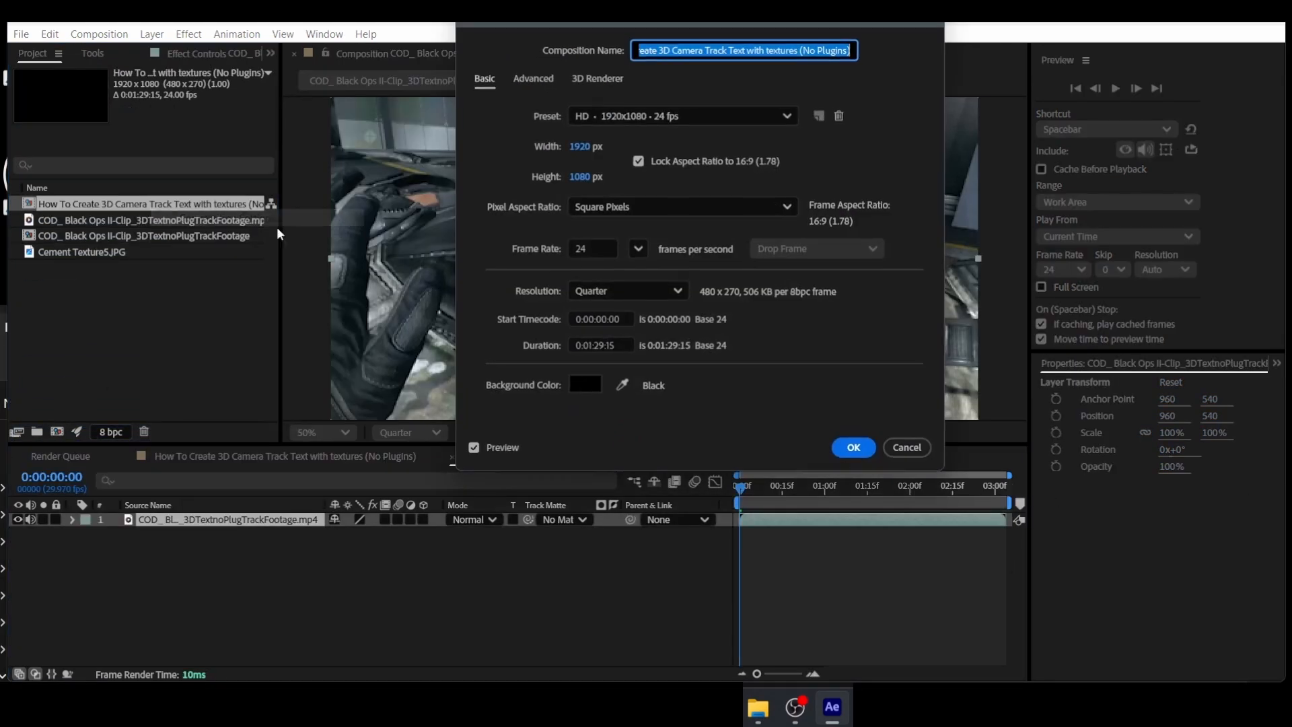
{"action": "left_click", "coordinate": [905, 449]}
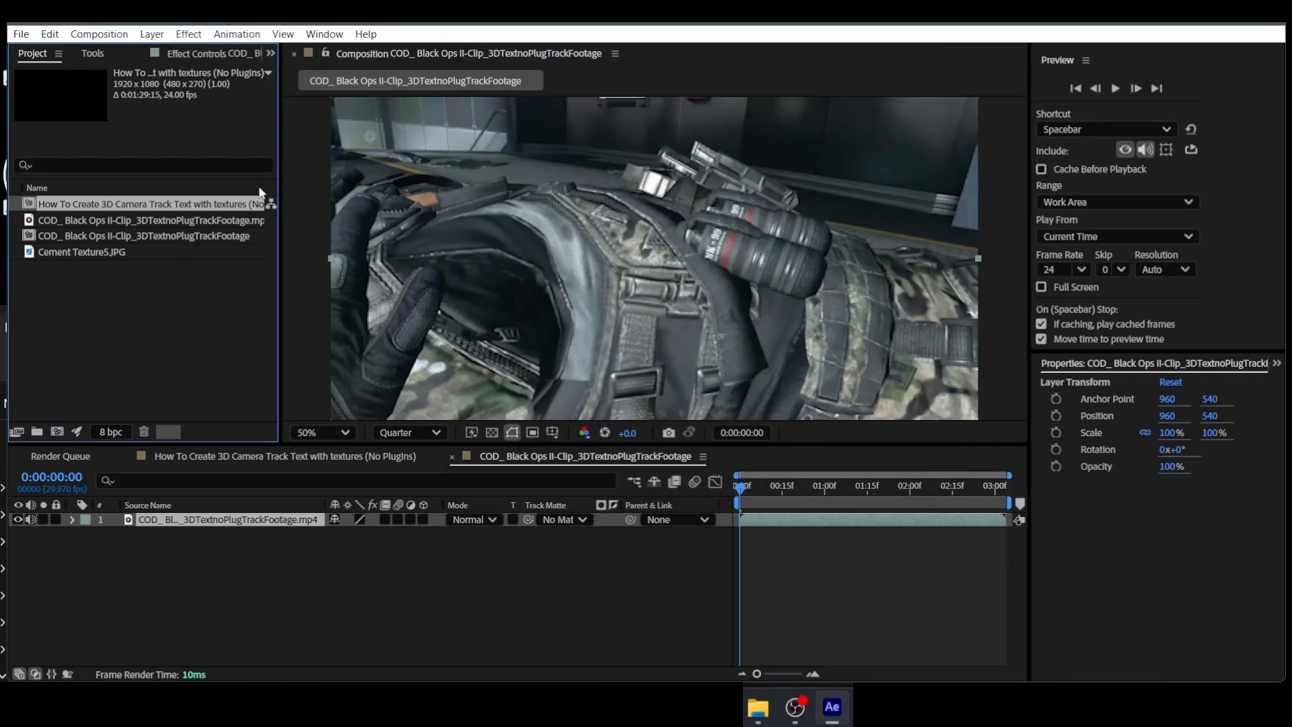
{"action": "left_click", "coordinate": [192, 235]}
{"action": "right_click", "coordinate": [193, 236]}
{"action": "left_click", "coordinate": [272, 245]}
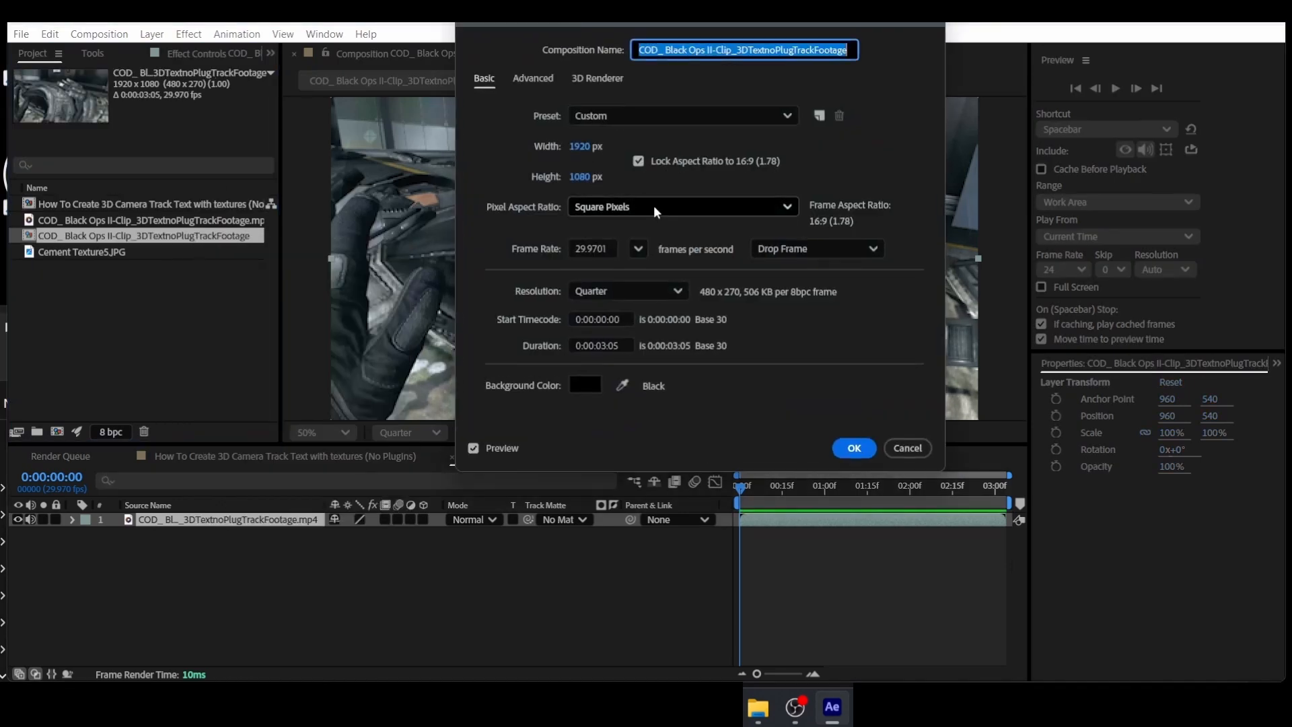
{"action": "type", "text": "How To Create 3D Camera Track Text with textures (No Plugins)"}
{"action": "left_click", "coordinate": [853, 447]}
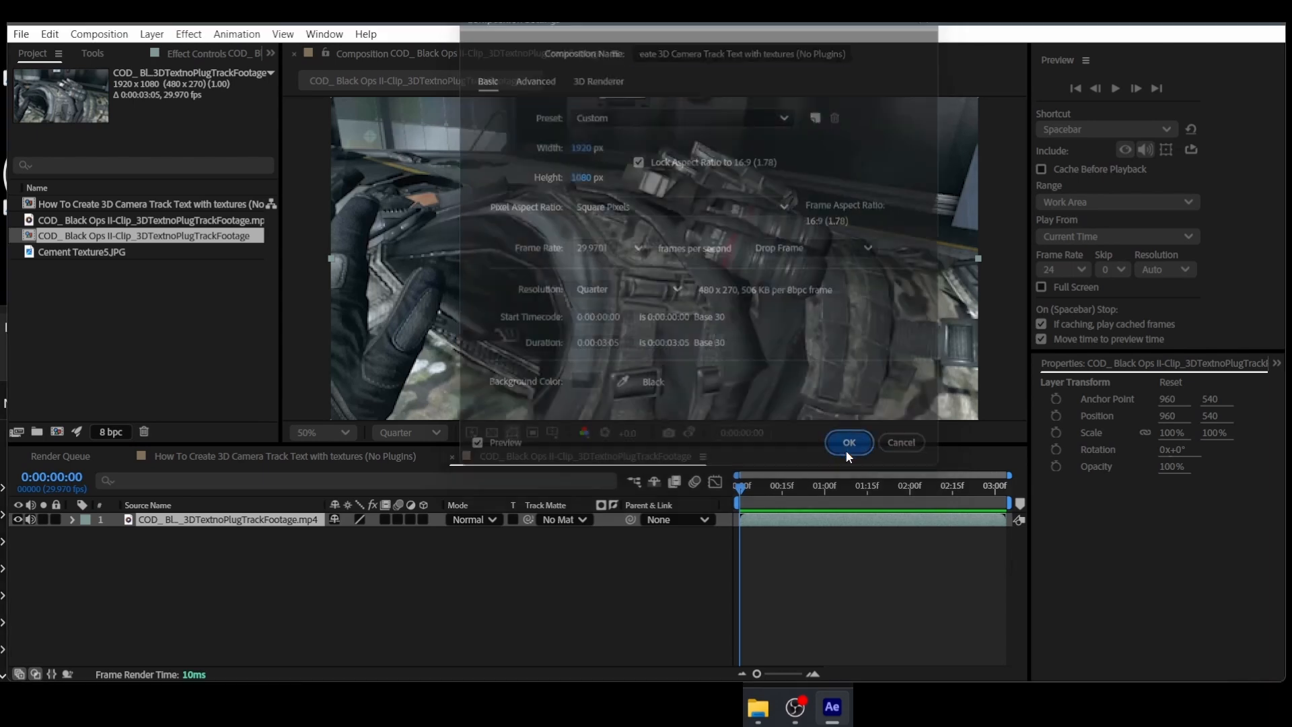
Delete the original empty 24 fps composition from the project
{"action": "left_click", "coordinate": [131, 220]}
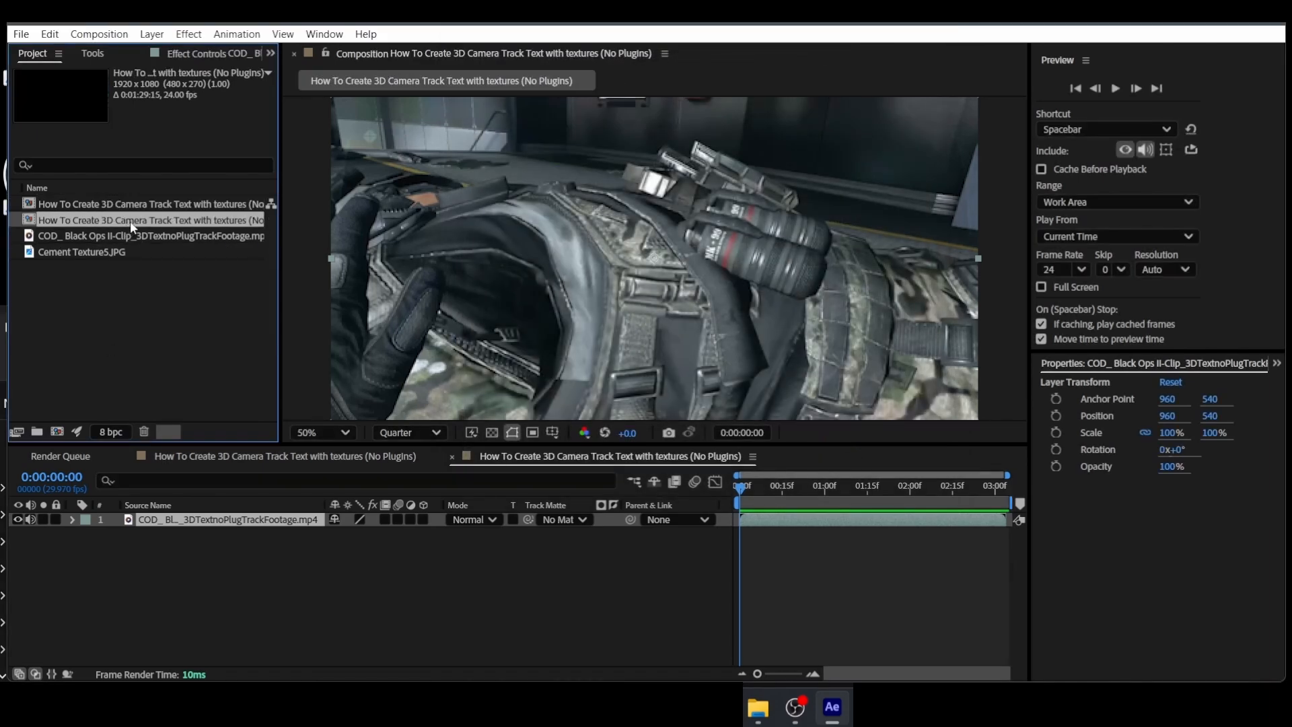
{"action": "key", "text": "Delete"}
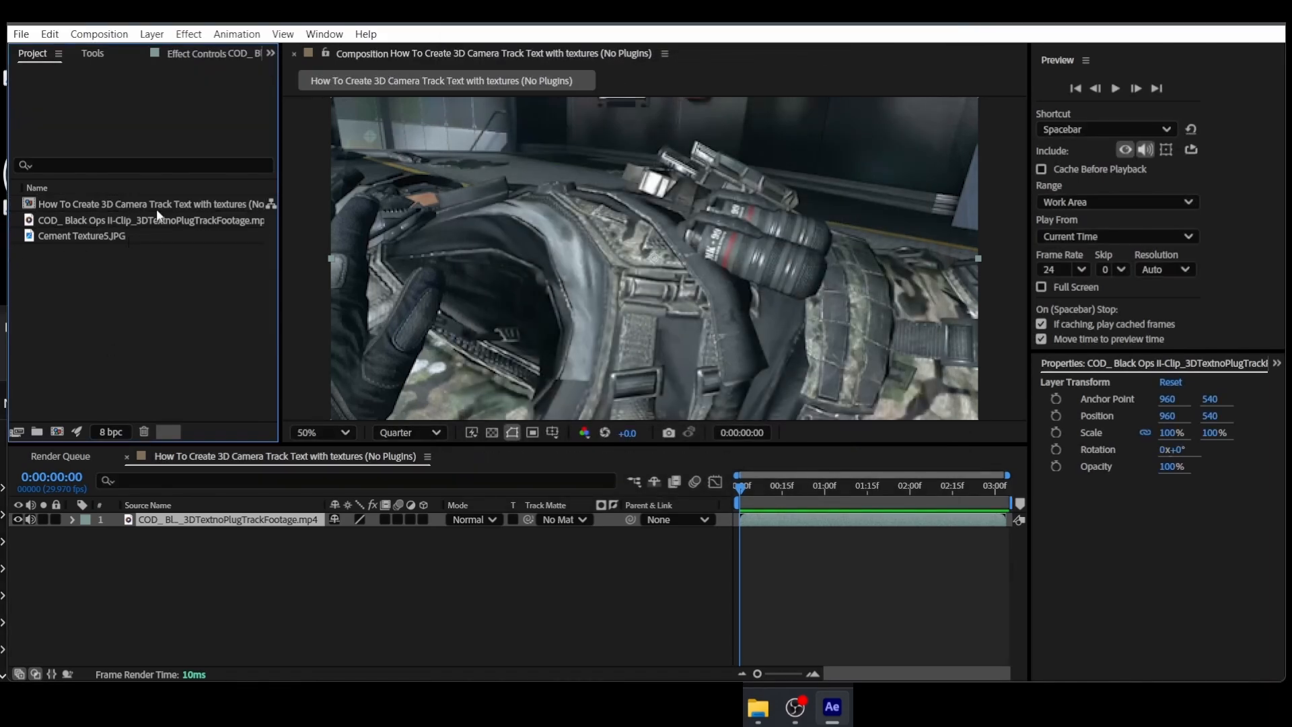
Create a project folder named Image Textures
{"action": "left_click", "coordinate": [155, 221]}
{"action": "left_click", "coordinate": [37, 432]}
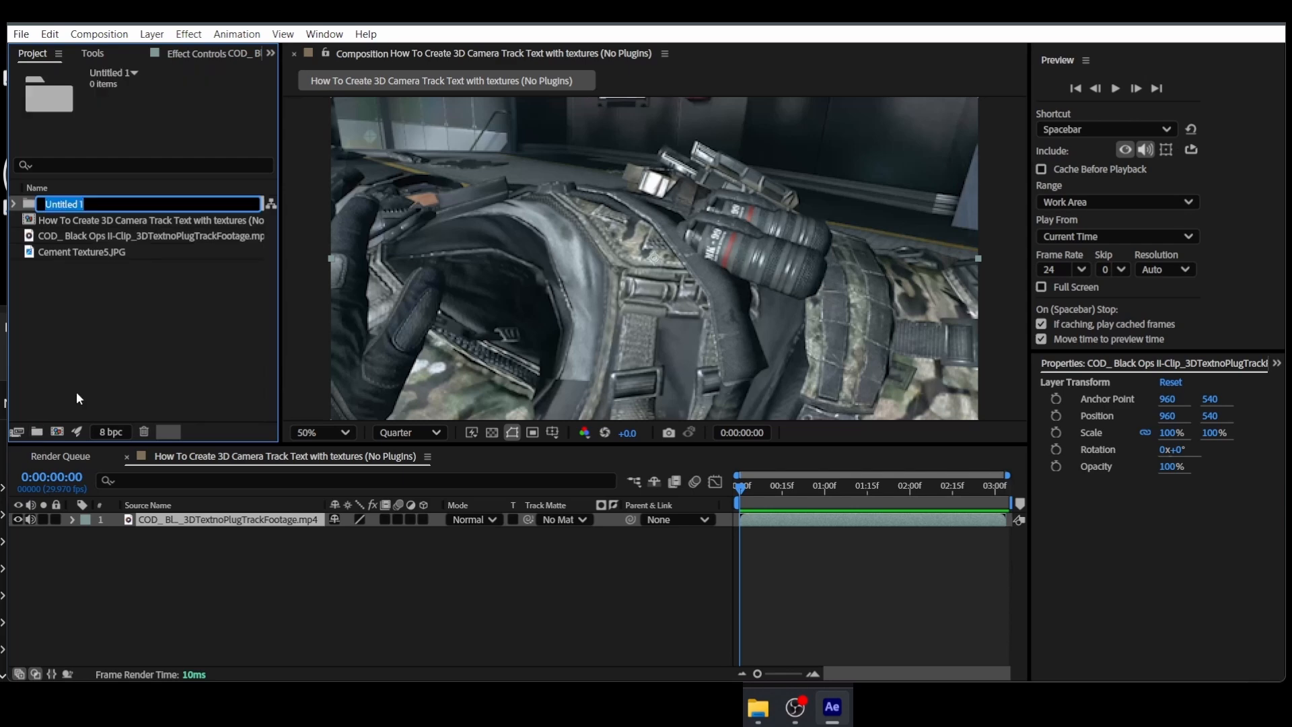
{"action": "type", "text": "Image Textures"}
{"action": "key", "text": "Return"}
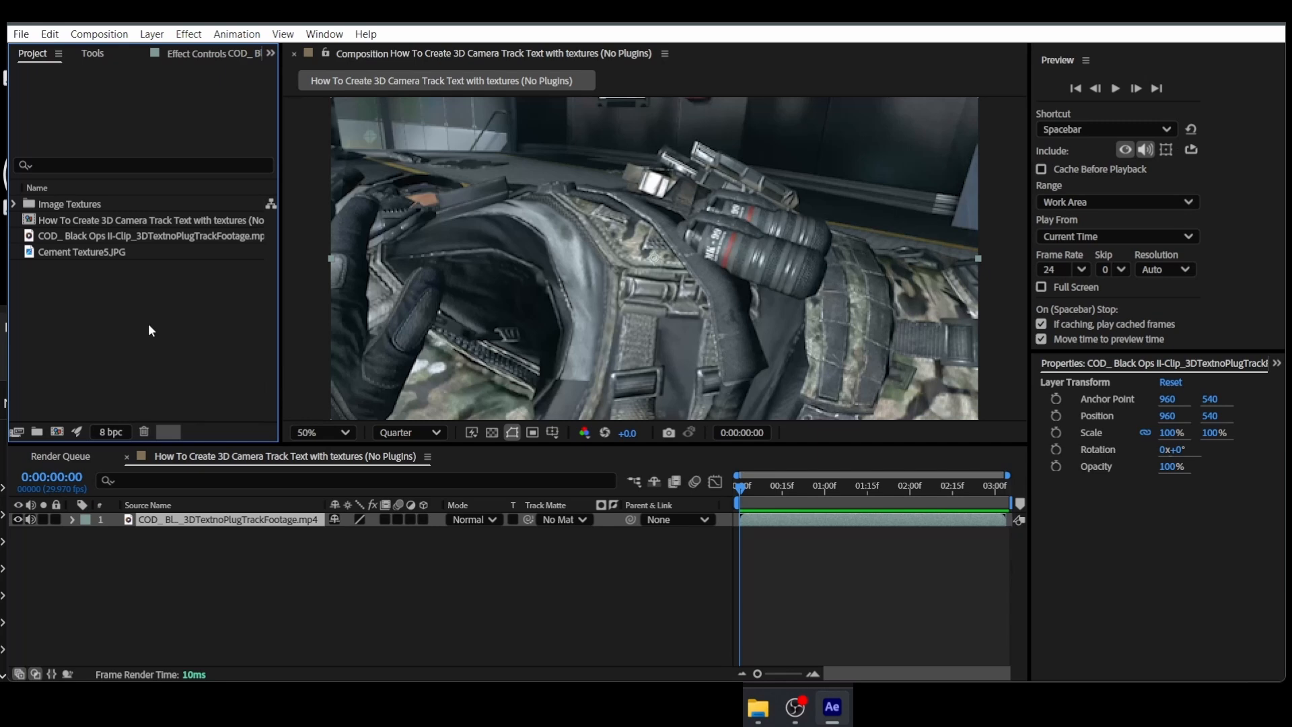
Create a project folder named Footage and sort the MP4 clip and Cement Texture5.JPG into the project folders
{"action": "left_click", "coordinate": [37, 432]}
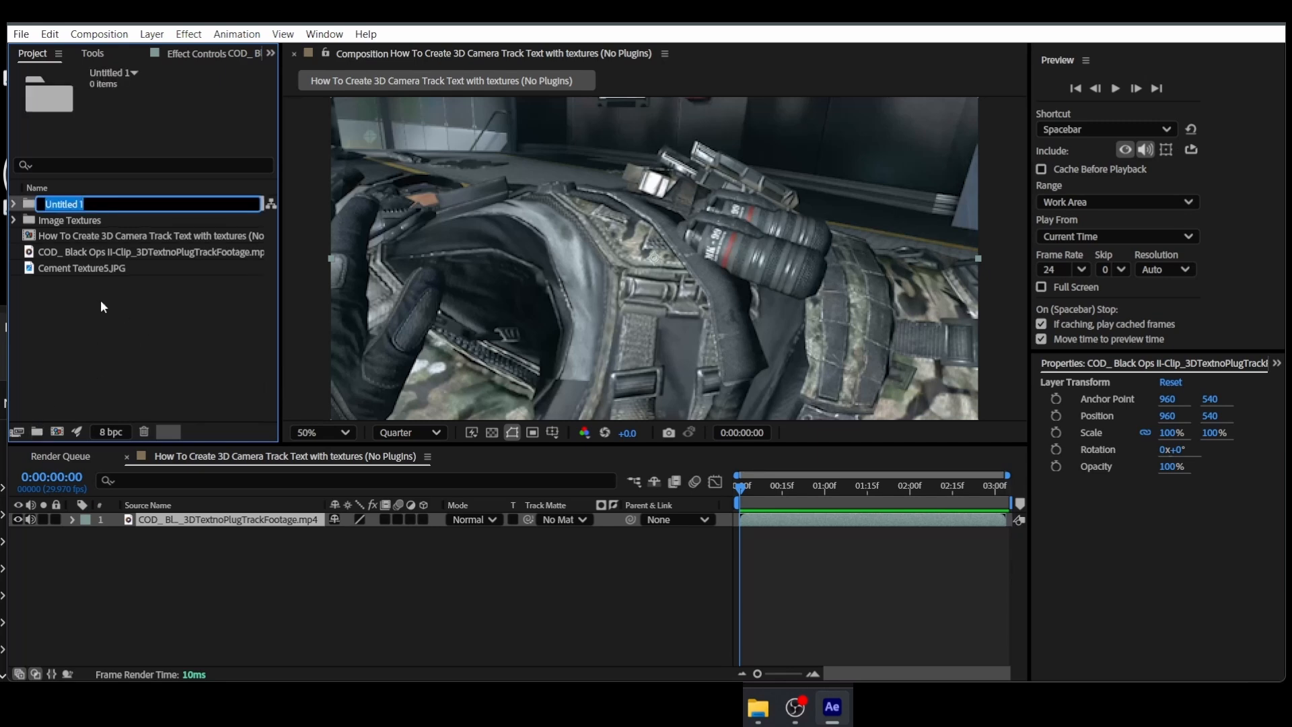
{"action": "type", "text": "Footage"}
{"action": "left_click", "coordinate": [22, 285]}
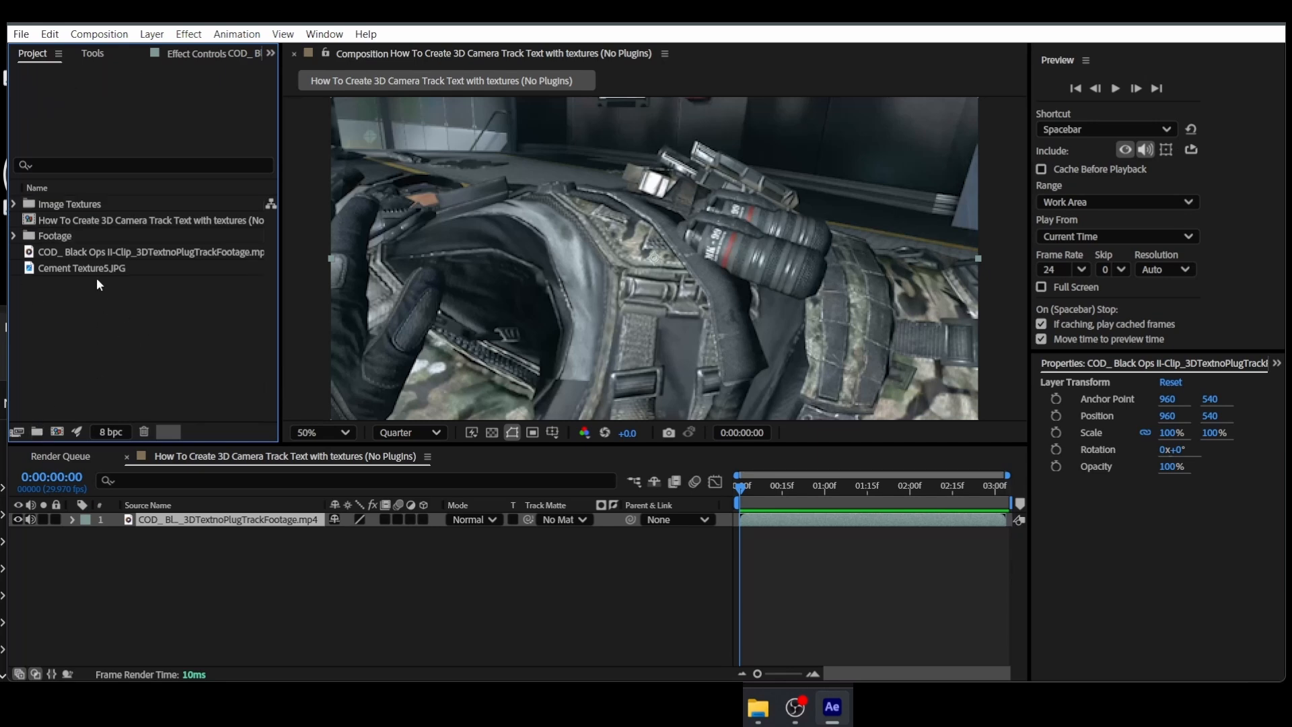
{"action": "left_click_drag", "start_coordinate": [86, 246], "coordinate": [67, 200]}
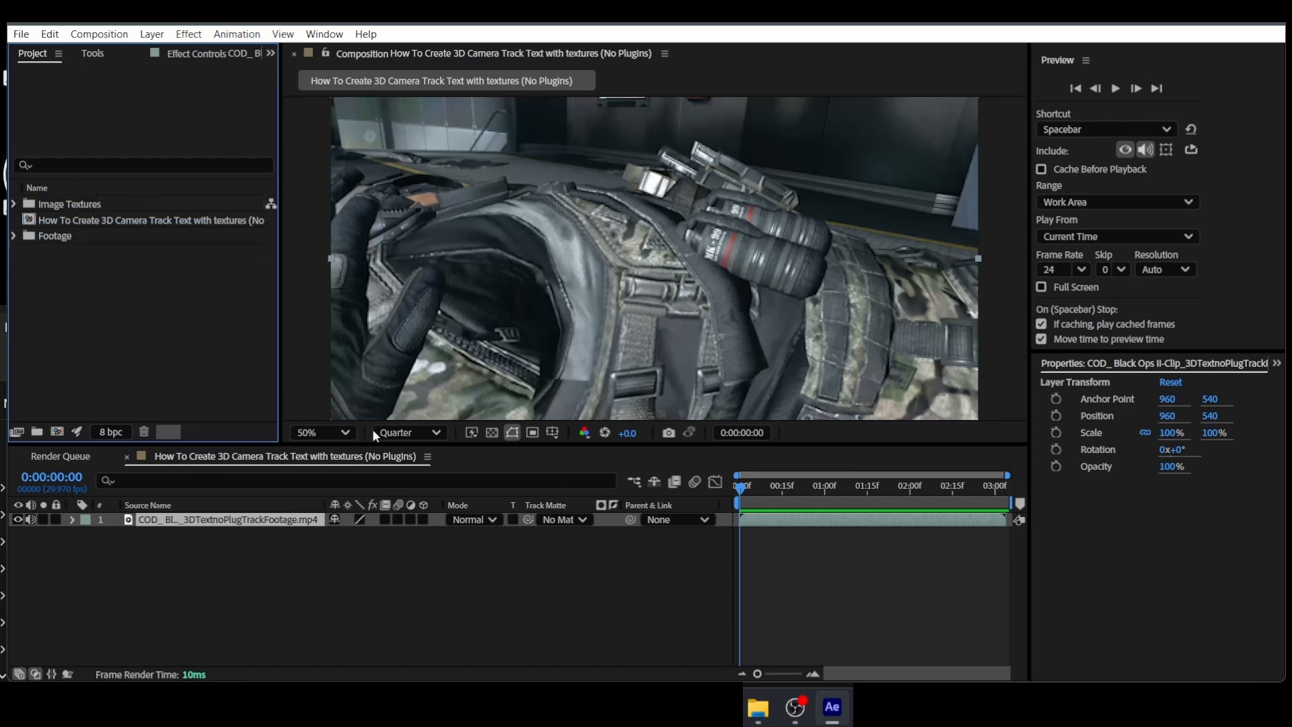
Play a preview of the footage and set the composition viewer's resolution to Full
{"action": "key", "text": "space"}
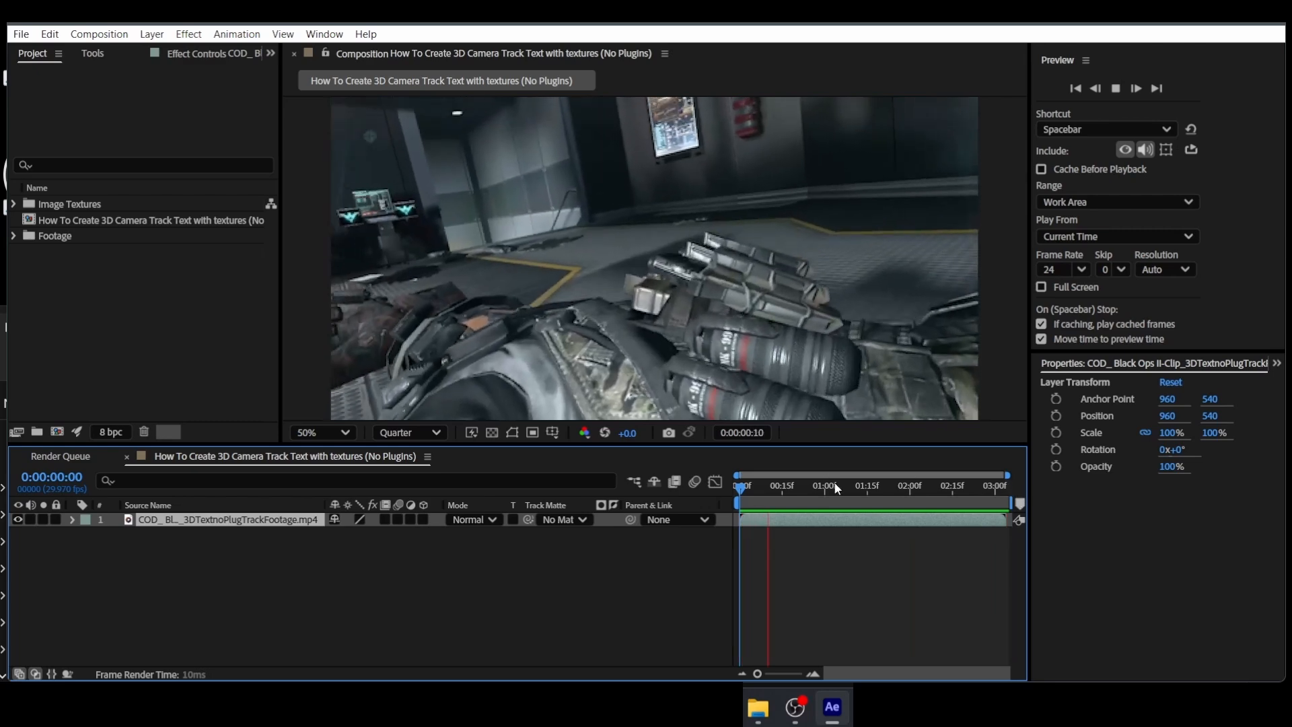
{"action": "key", "text": "space"}
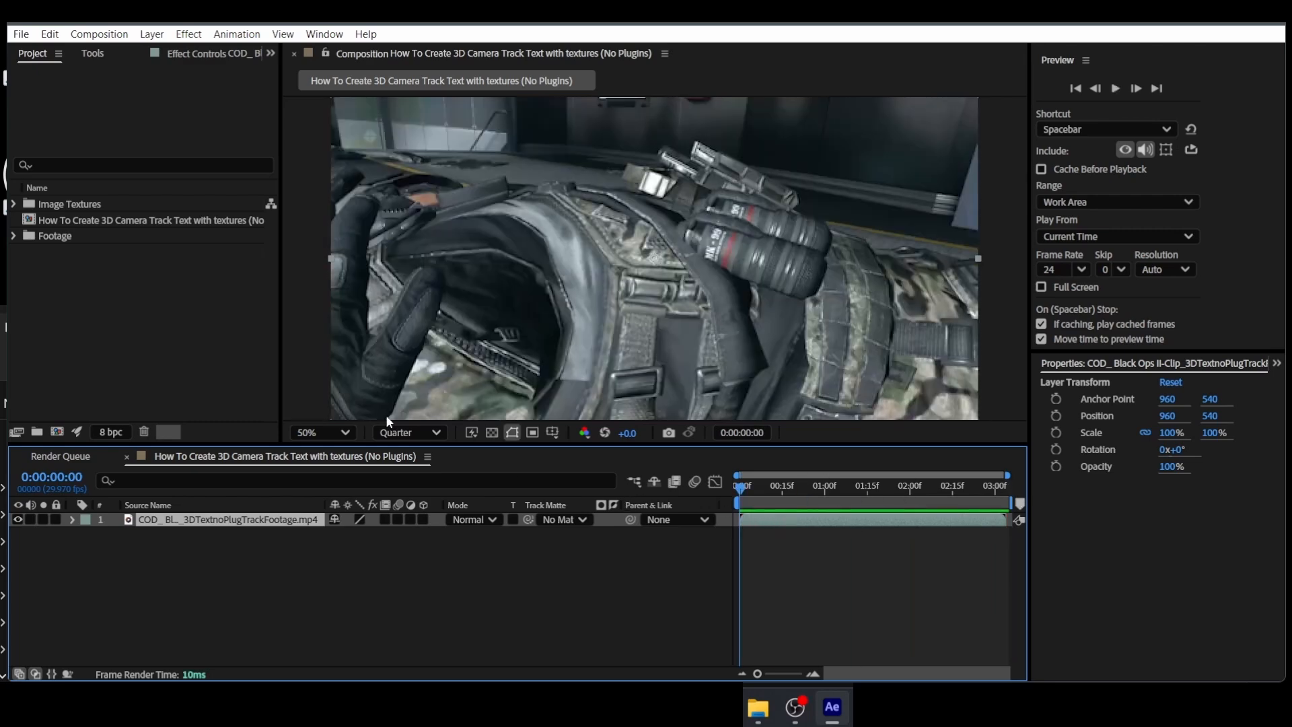
{"action": "left_click", "coordinate": [393, 432]}
{"action": "left_click", "coordinate": [404, 485]}
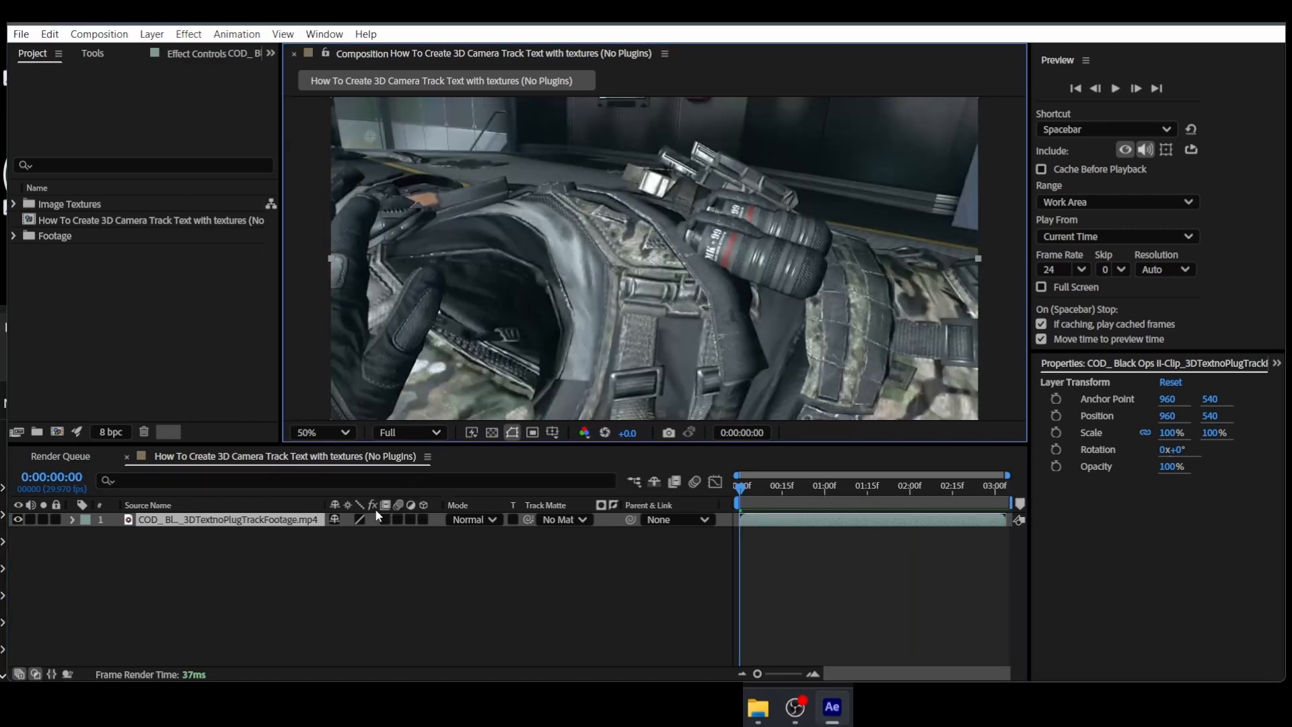
Try to run Track Camera on the footage layer and check the 3D solved track points along the timeline
{"action": "right_click", "coordinate": [884, 518]}
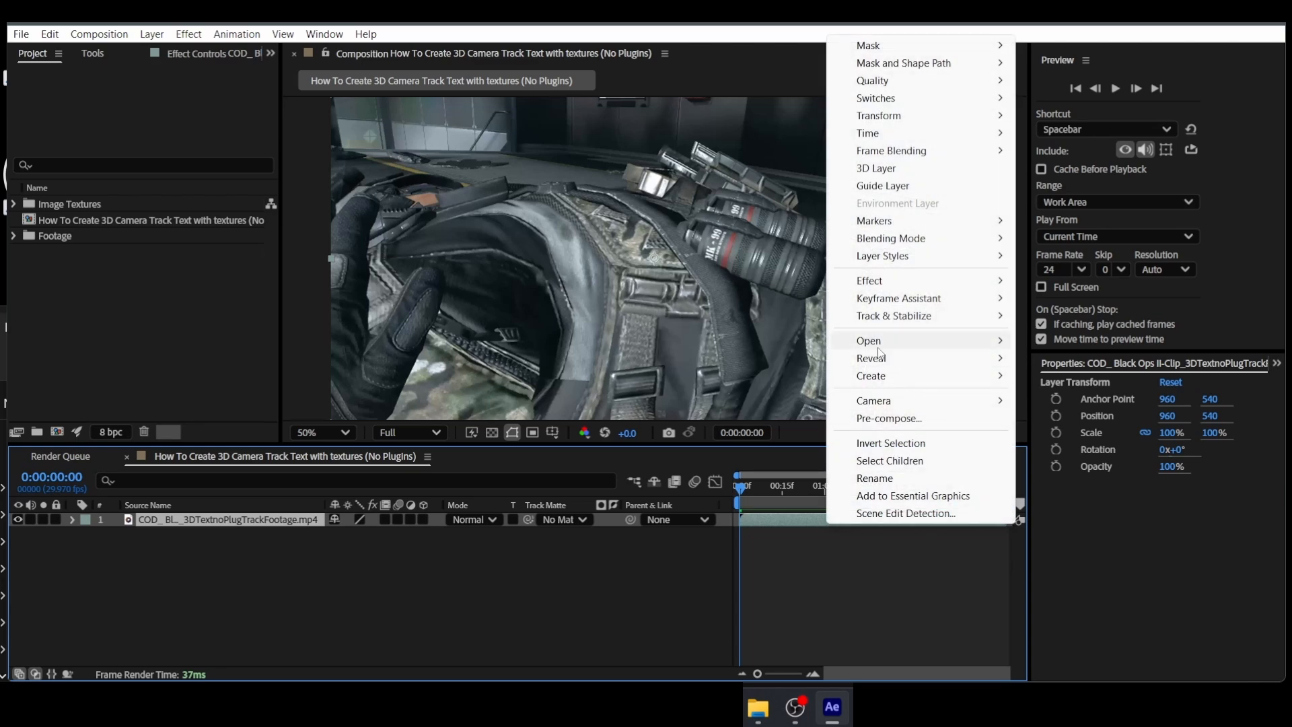
{"action": "mouse_move", "coordinate": [892, 317]}
{"action": "left_click", "coordinate": [1089, 319]}
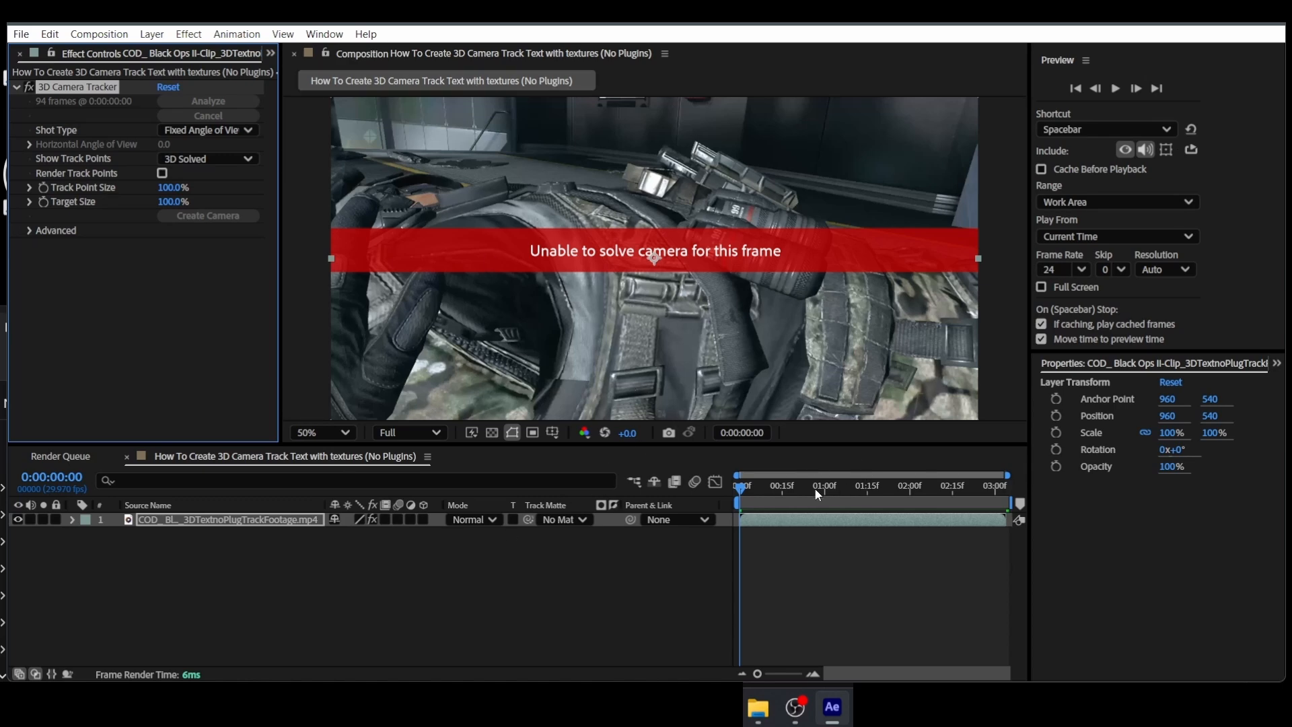
{"action": "left_click_drag", "start_coordinate": [818, 495], "coordinate": [635, 494]}
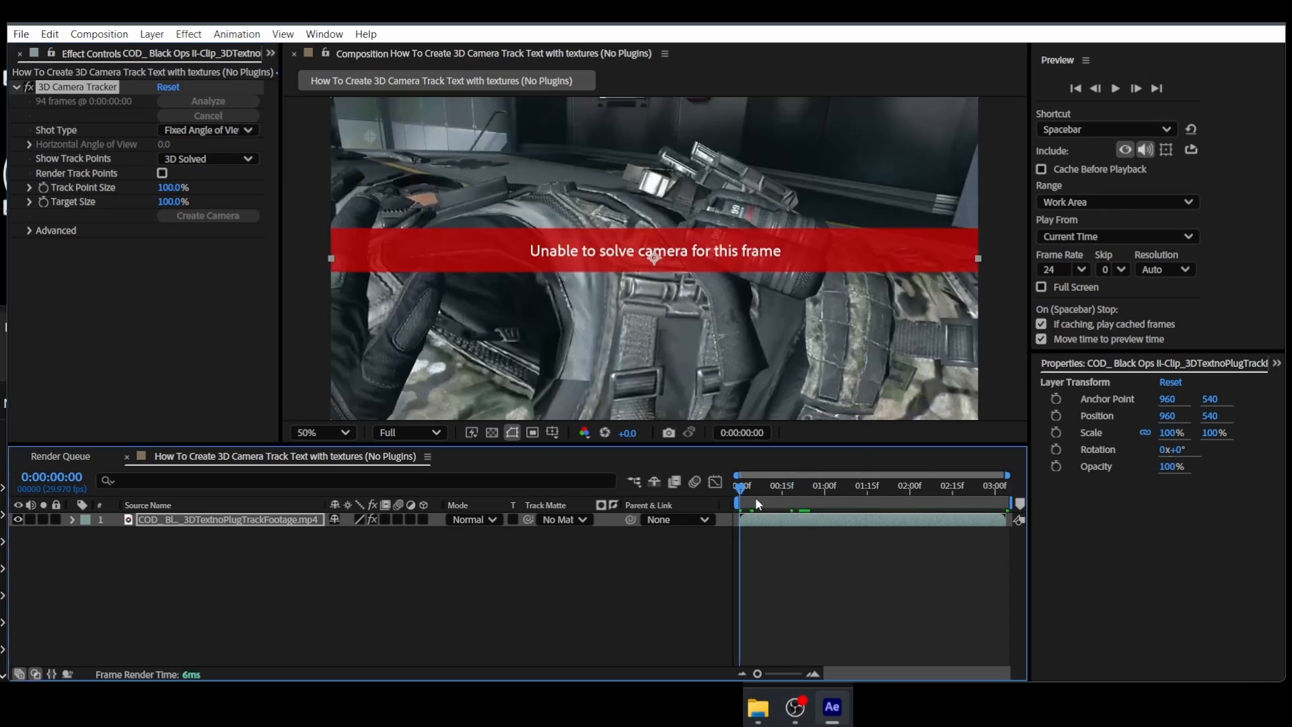
{"action": "left_click_drag", "start_coordinate": [740, 491], "coordinate": [810, 491]}
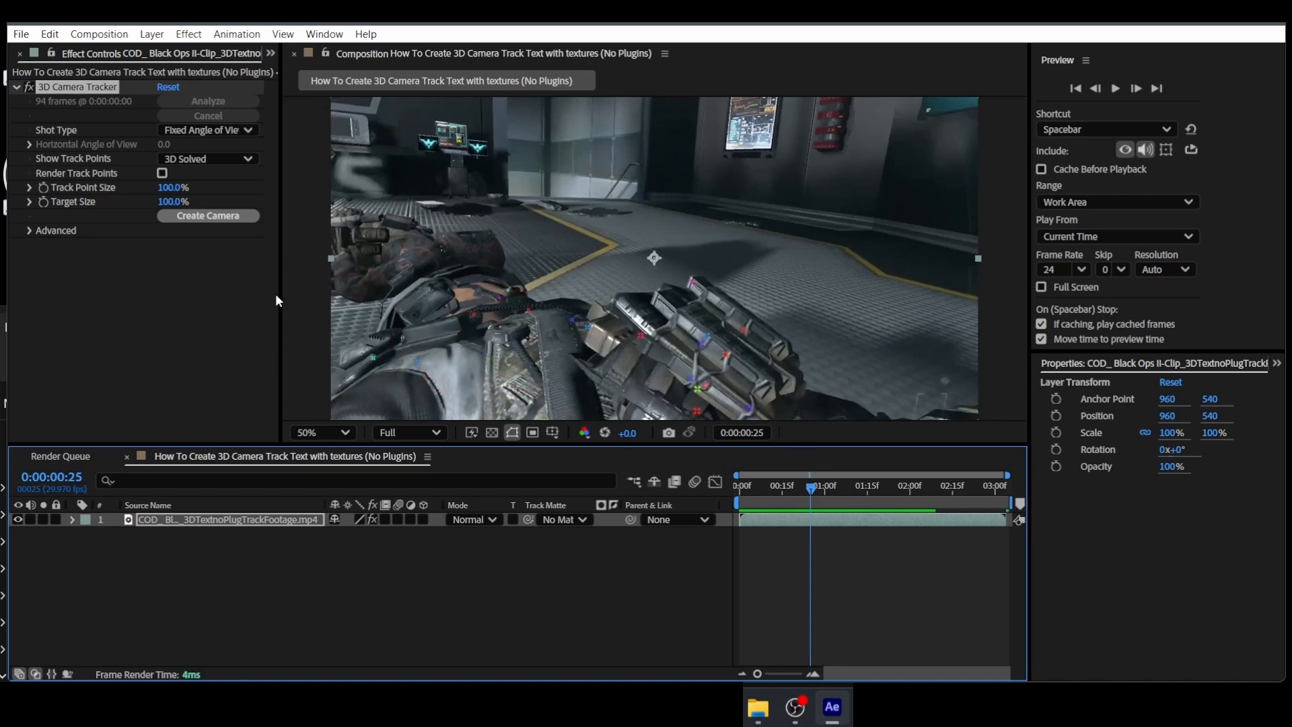
{"action": "left_click_drag", "start_coordinate": [280, 296], "coordinate": [229, 300]}
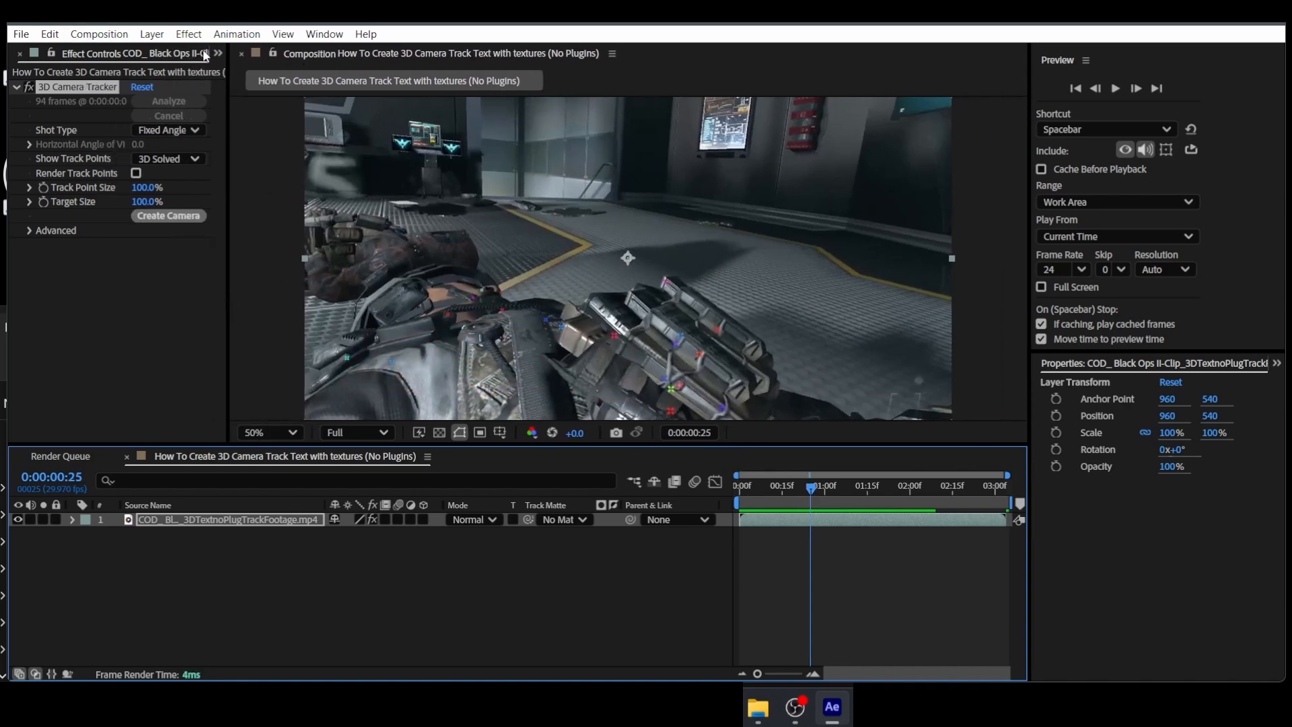
{"action": "left_click", "coordinate": [778, 437]}
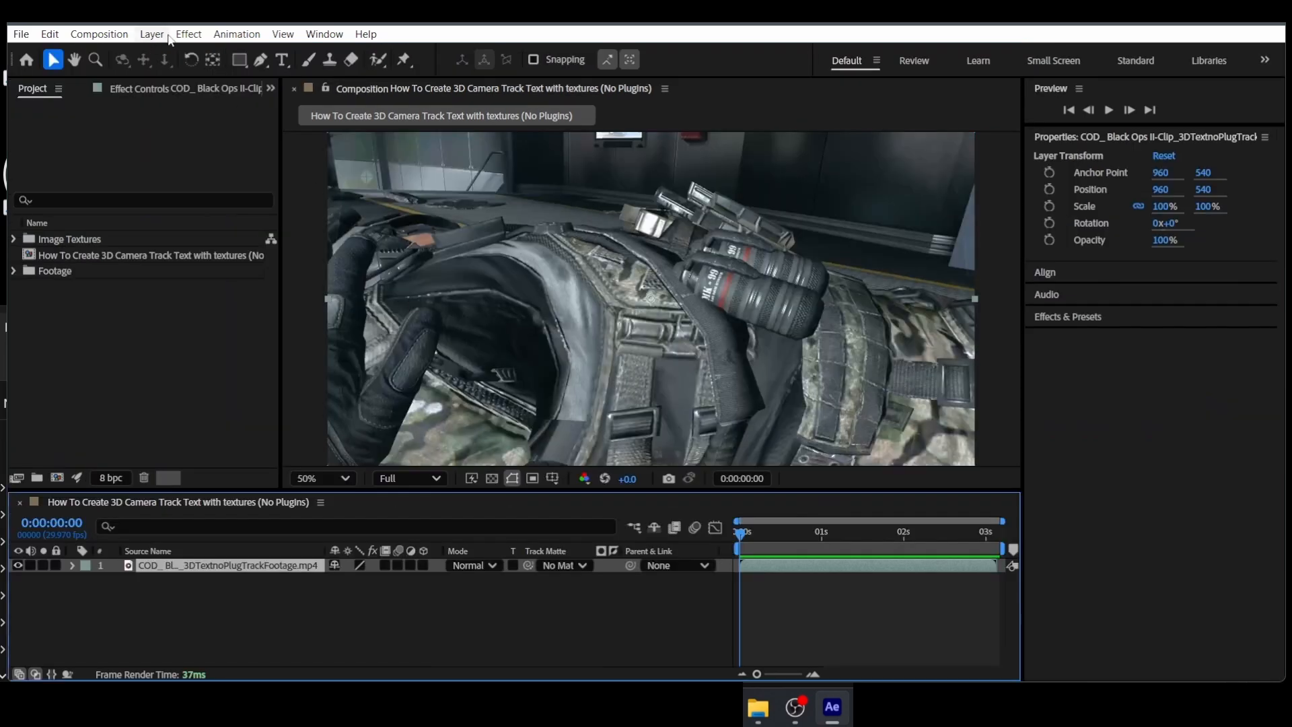
Add a new empty text layer above the footage layer in the composition
{"action": "left_click", "coordinate": [168, 38]}
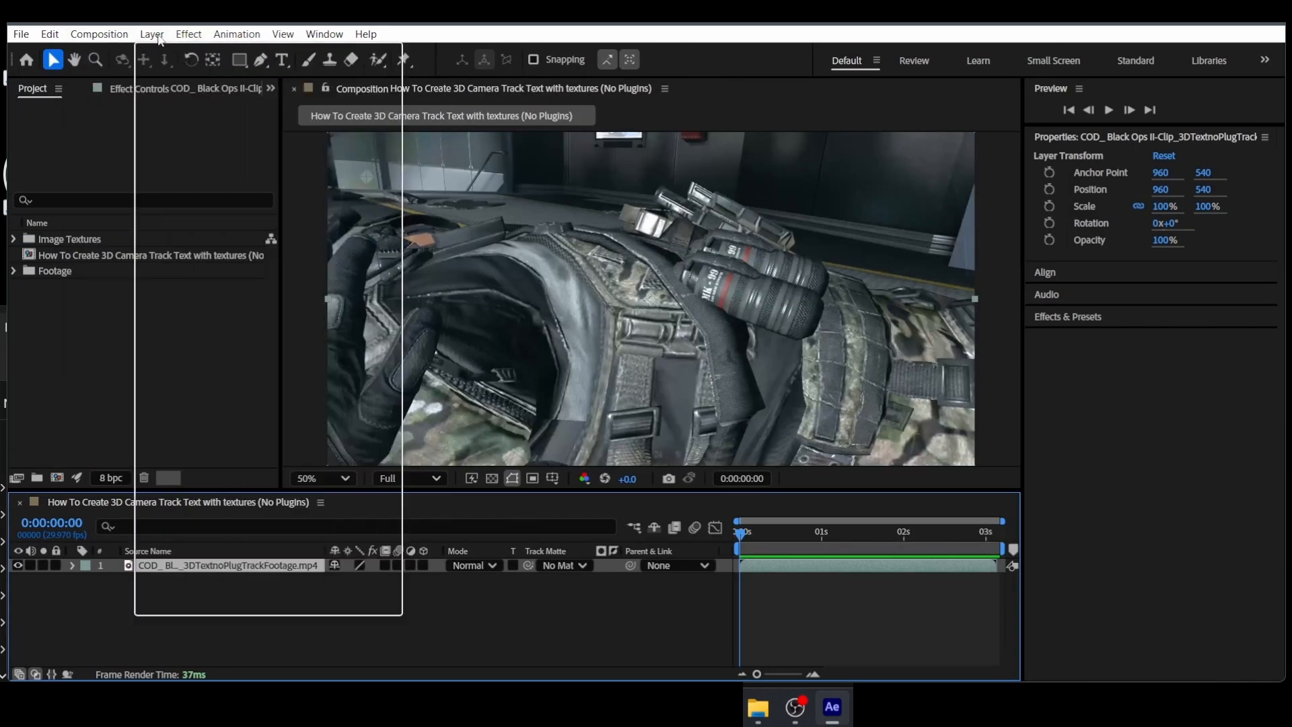
{"action": "mouse_move", "coordinate": [176, 49]}
{"action": "left_click", "coordinate": [350, 45]}
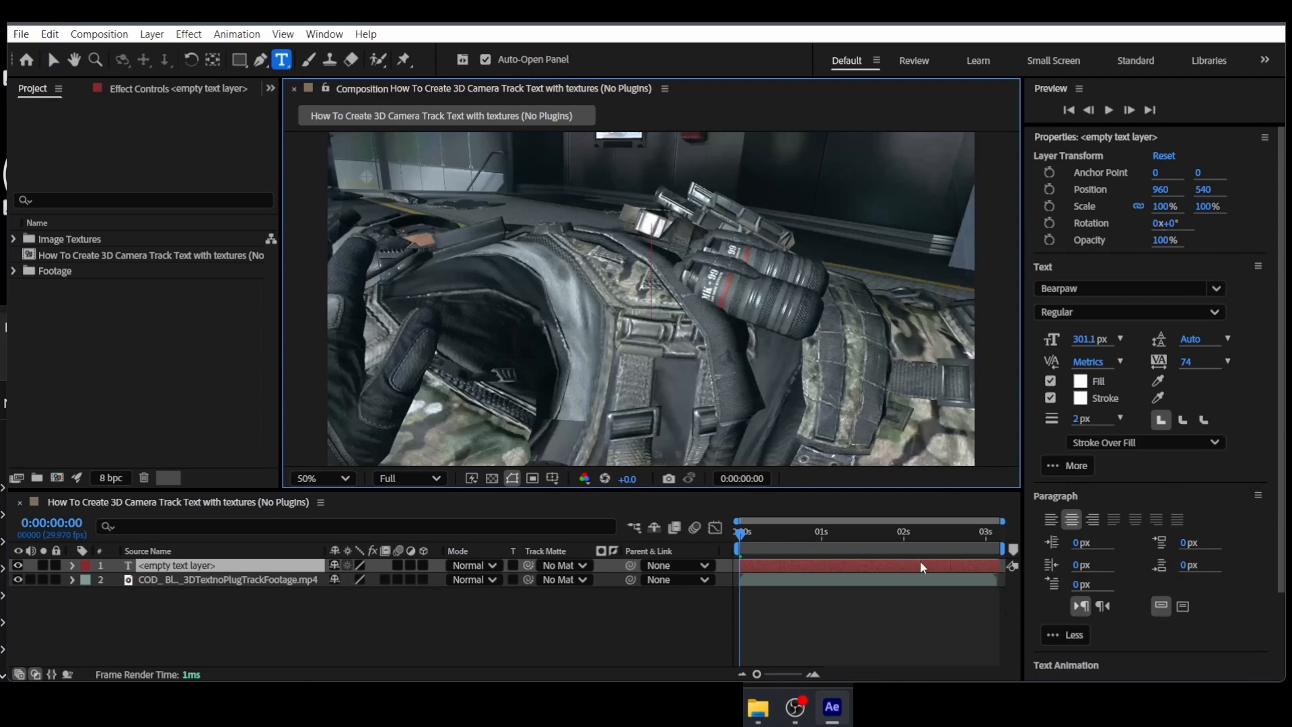
Add a one-node camera named Camera 1 with a 35 mm film size and 0.90 mm focal length
{"action": "left_click", "coordinate": [151, 33]}
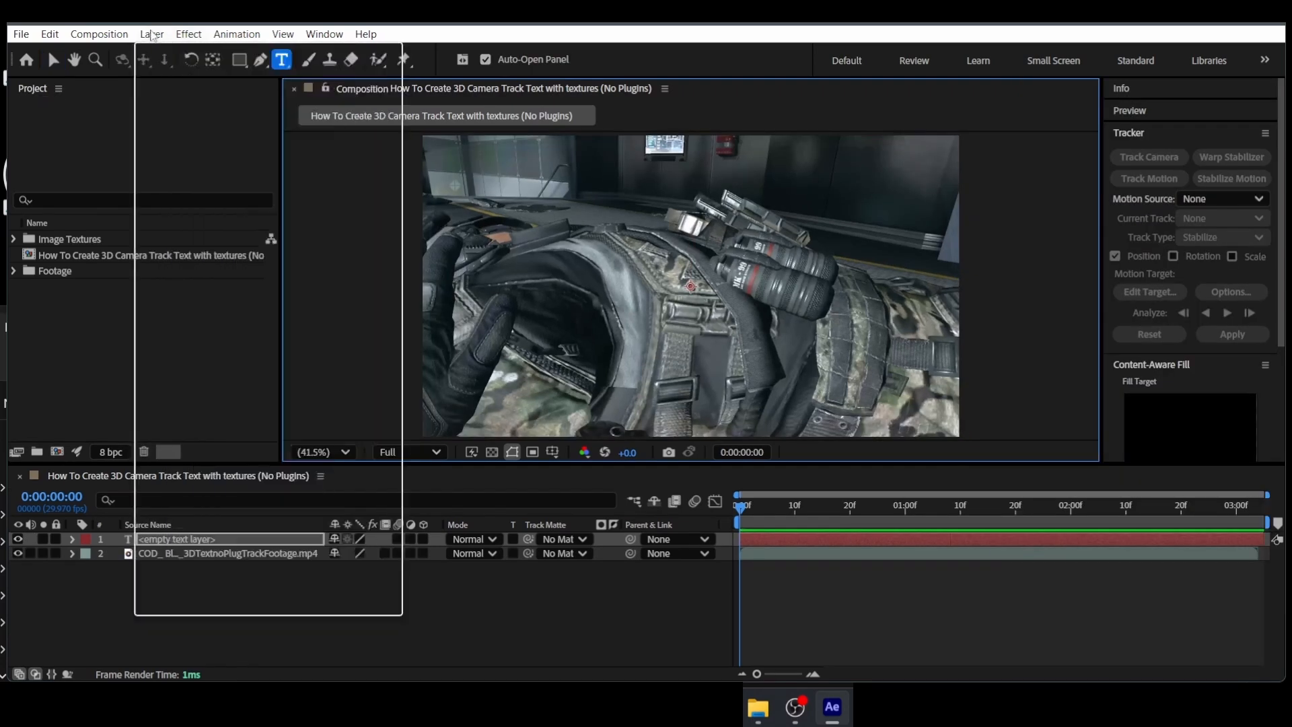
{"action": "mouse_move", "coordinate": [176, 52]}
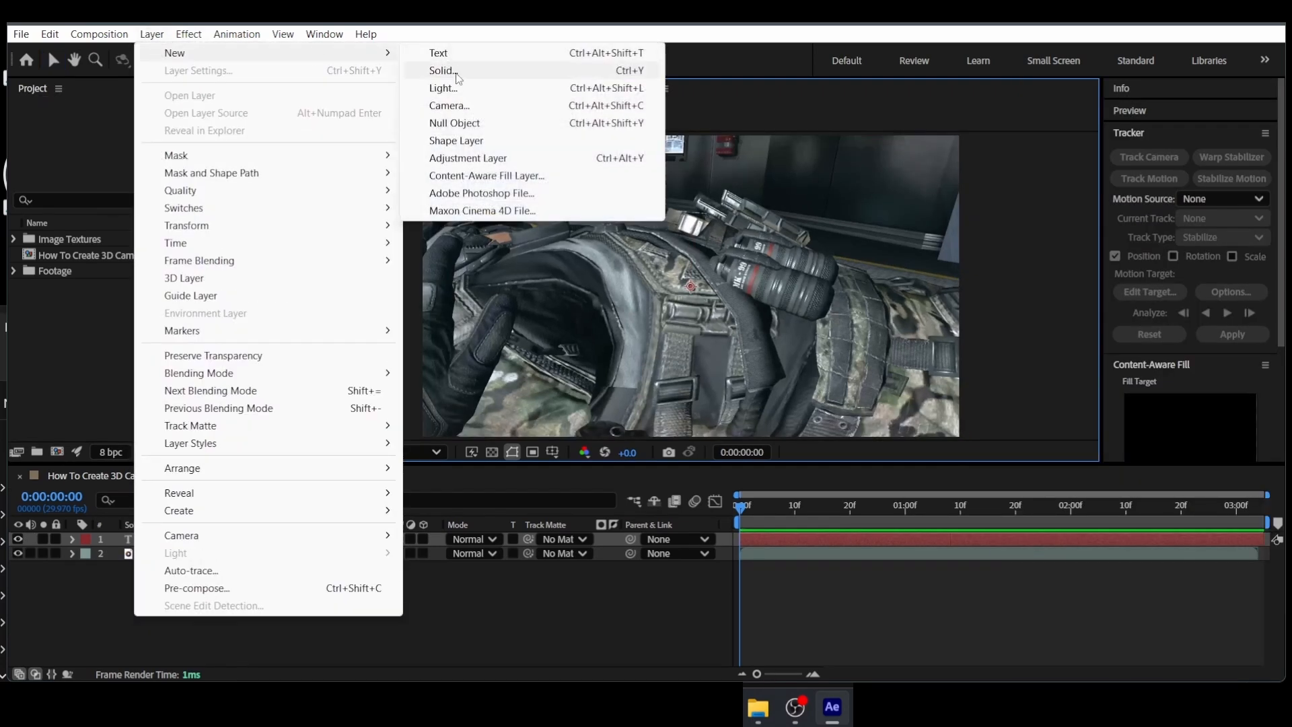
{"action": "left_click", "coordinate": [450, 106]}
{"action": "left_click", "coordinate": [924, 679]}
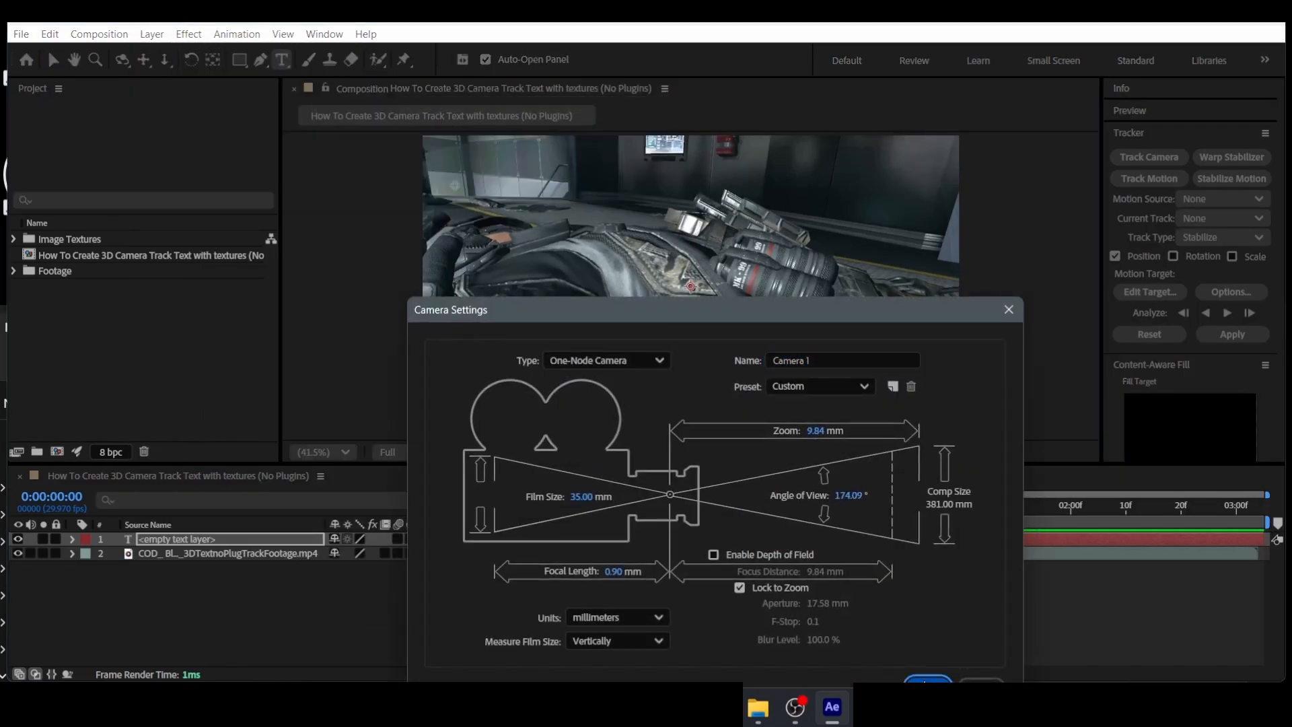
Switch the composition's 3D renderer to Advanced 3D
{"action": "left_click", "coordinate": [1064, 451]}
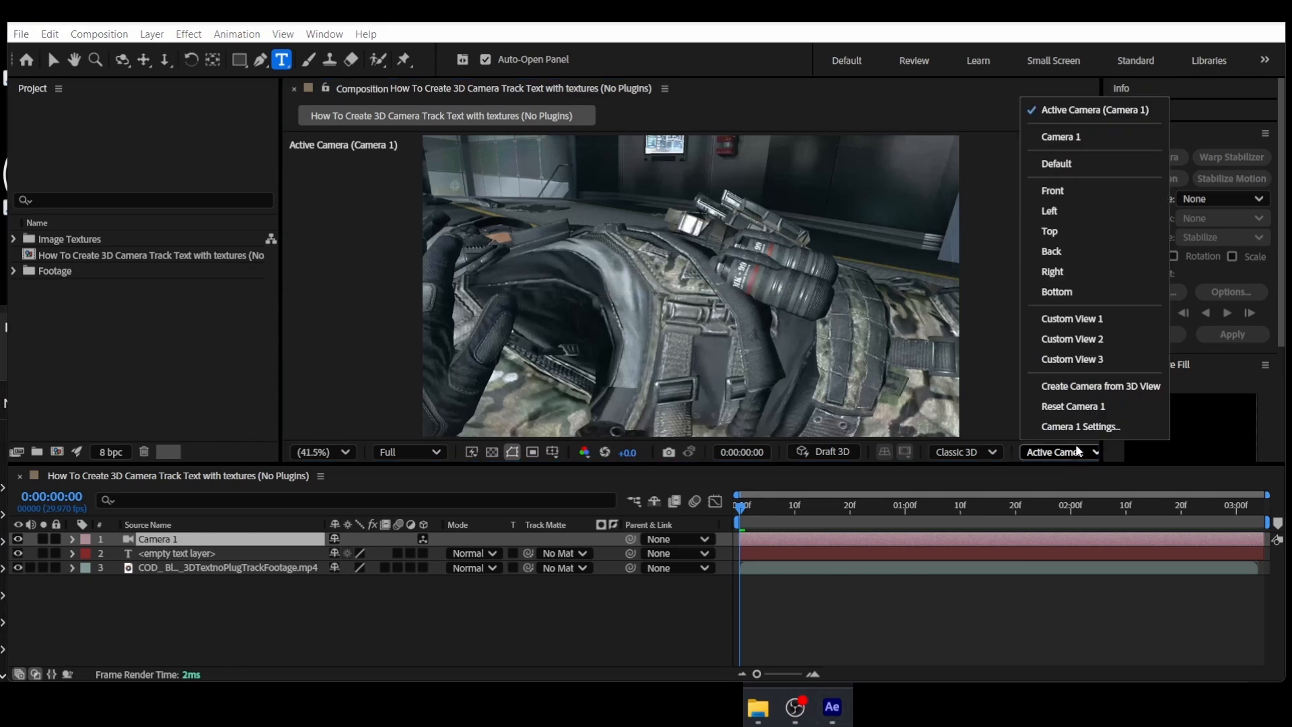
{"action": "left_click", "coordinate": [990, 452]}
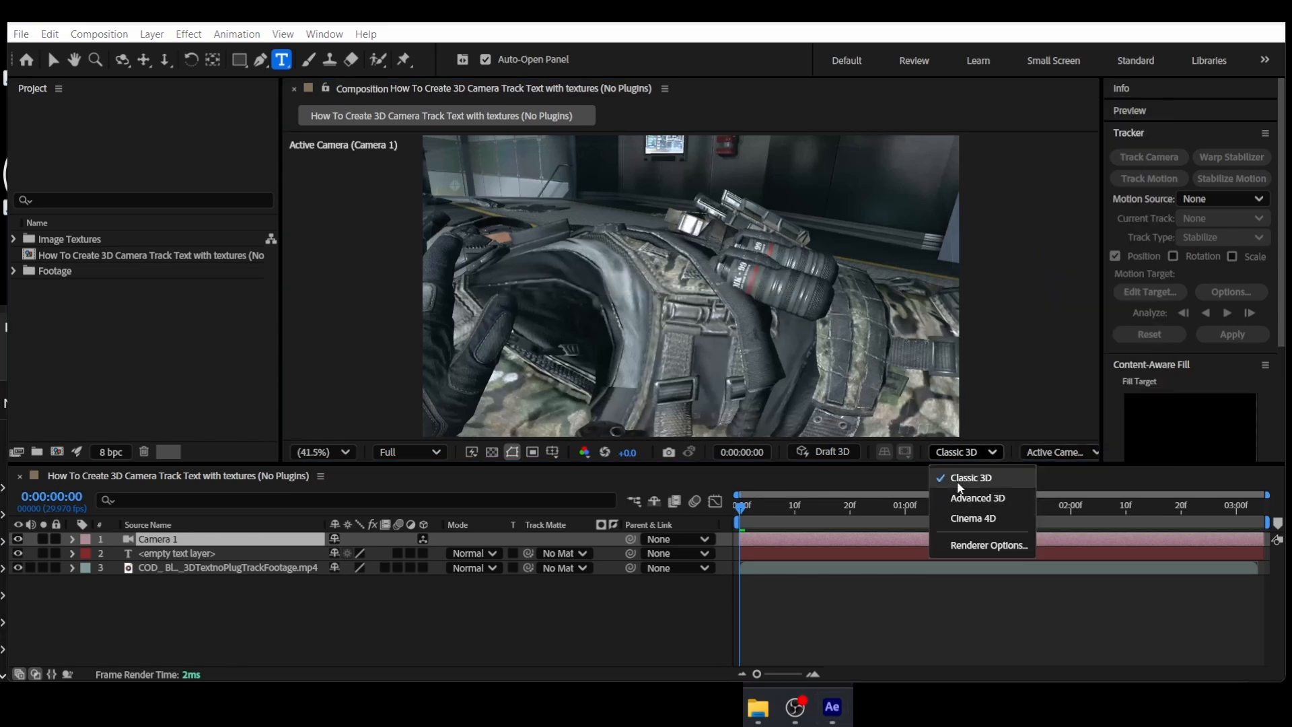
{"action": "left_click", "coordinate": [962, 497]}
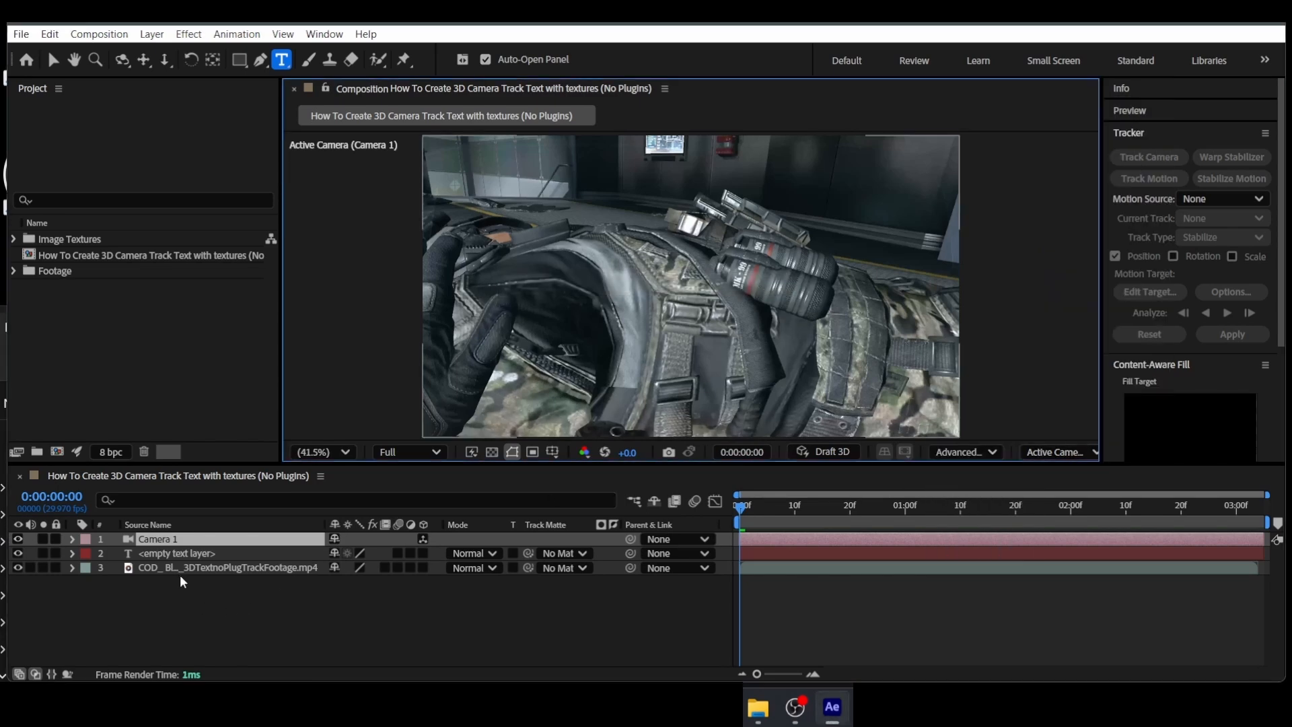
Duplicate the tracked footage layer and split the duplicate at 0:00:01:22
{"action": "left_click", "coordinate": [229, 567]}
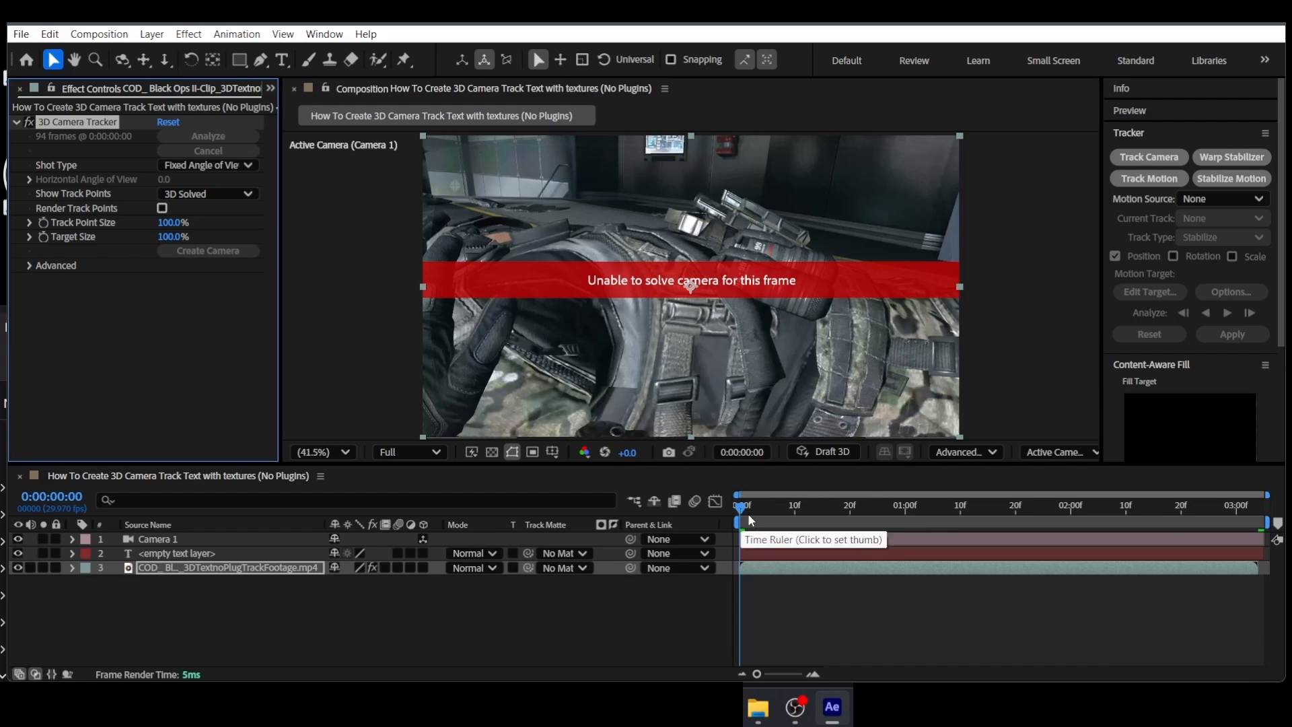
{"action": "left_click_drag", "start_coordinate": [754, 506], "coordinate": [648, 529]}
{"action": "left_click_drag", "start_coordinate": [732, 530], "coordinate": [1028, 522]}
{"action": "key", "text": "ctrl+d"}
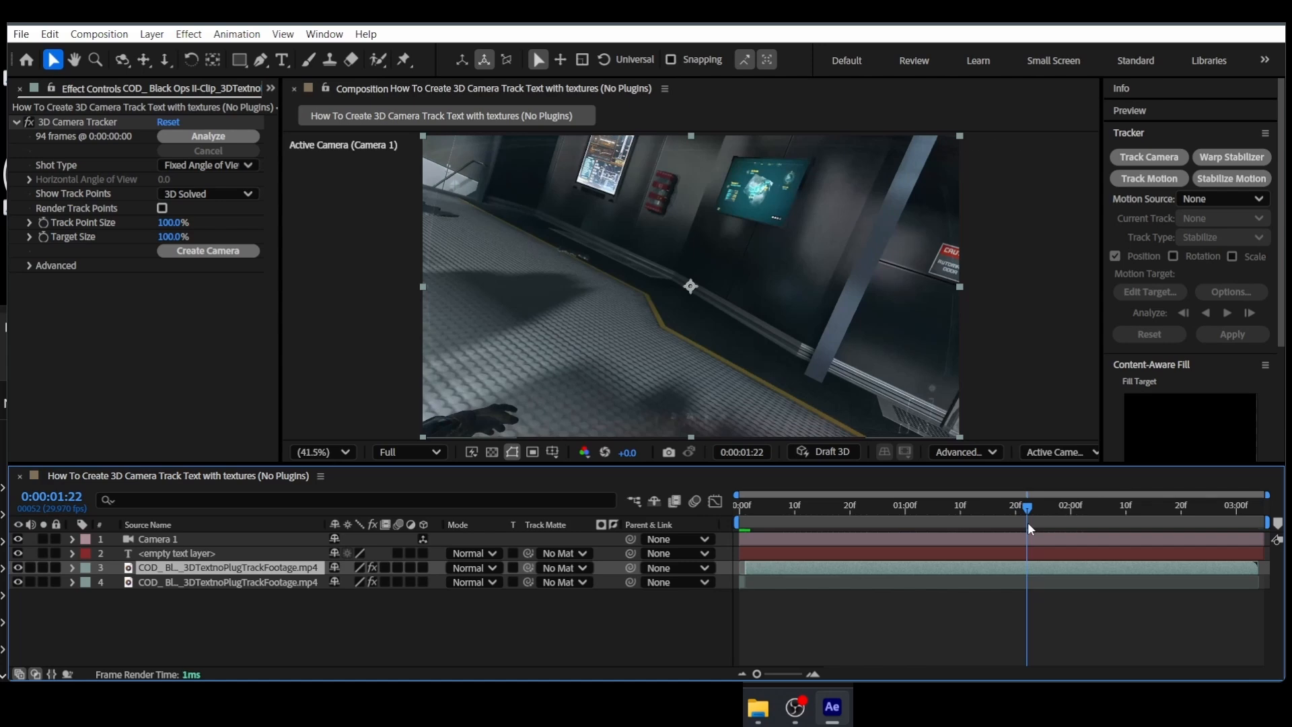
{"action": "key", "text": "ctrl+shift+d"}
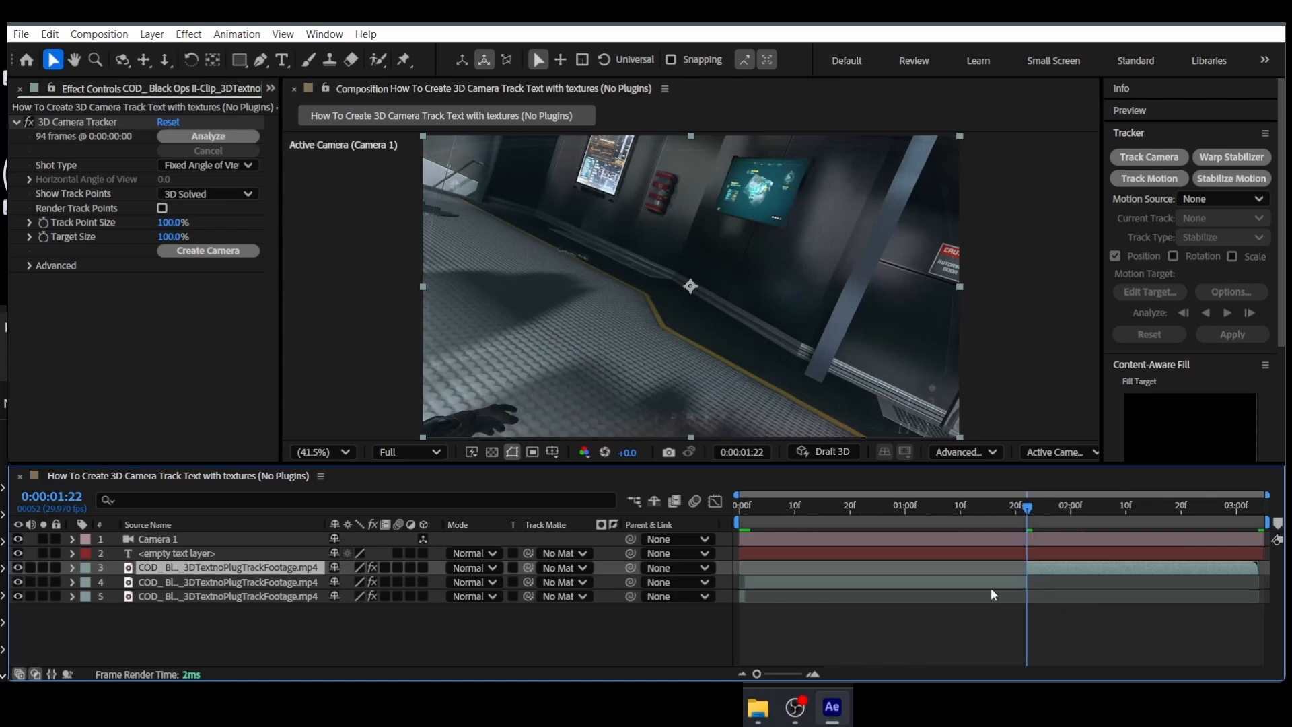
Select all the 3D track points on the first split footage segment at 0:00:00:06 and create a null and camera from them
{"action": "left_click", "coordinate": [817, 522]}
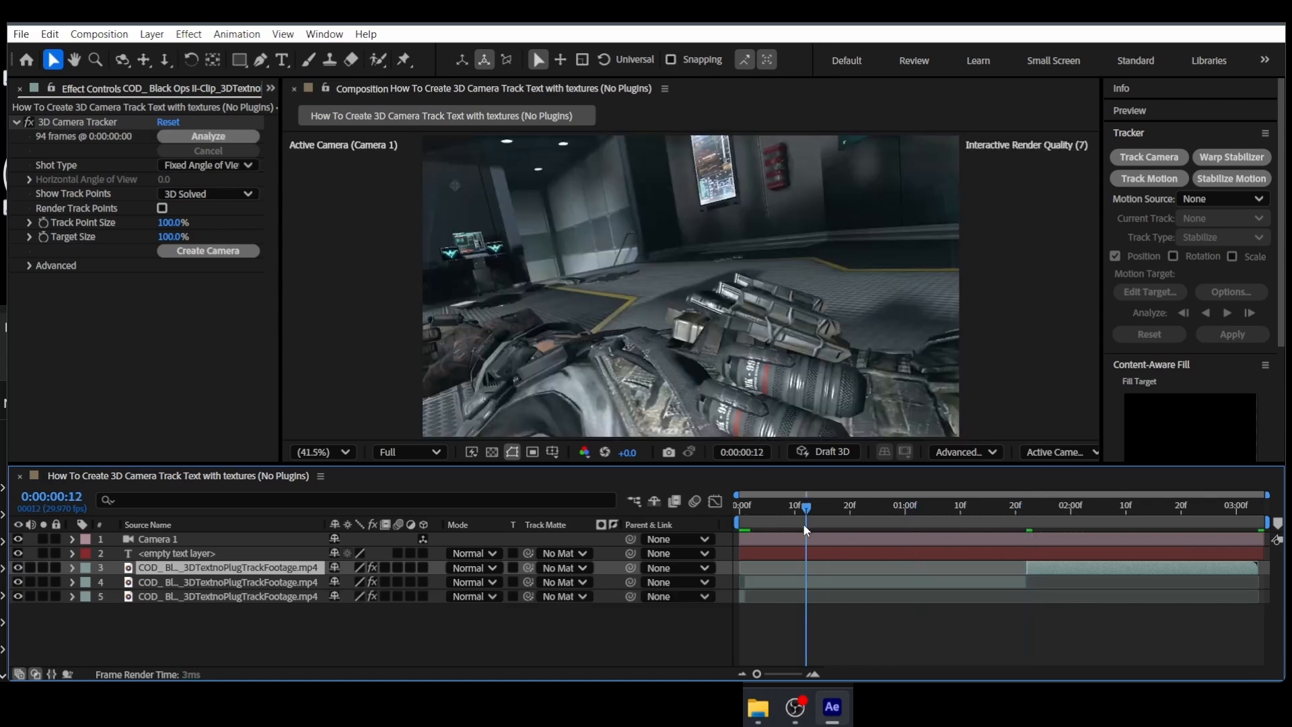
{"action": "left_click", "coordinate": [842, 583]}
{"action": "left_click", "coordinate": [99, 125]}
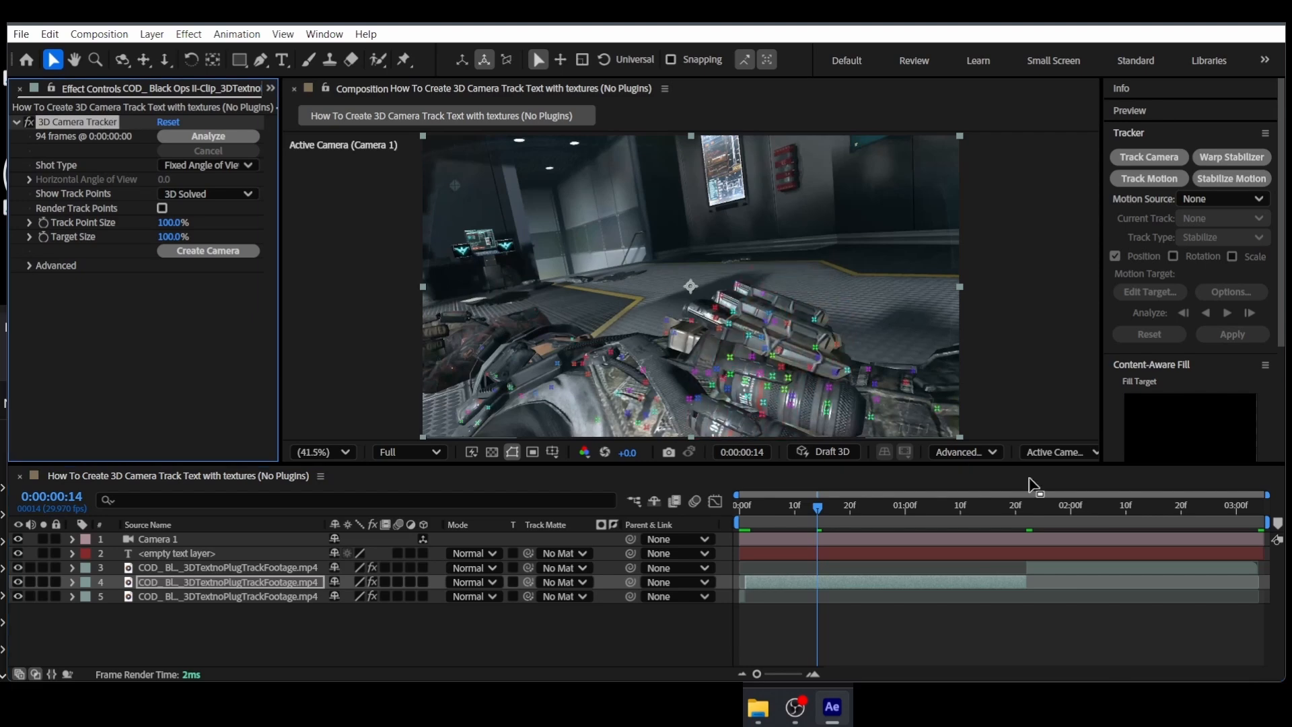
{"action": "left_click_drag", "start_coordinate": [812, 512], "coordinate": [776, 536]}
{"action": "mouse_move", "coordinate": [382, 342]}
{"action": "left_mouse_down"}
{"action": "mouse_move", "coordinate": [433, 249]}
{"action": "mouse_move", "coordinate": [930, 159]}
{"action": "mouse_move", "coordinate": [1141, 283]}
{"action": "mouse_move", "coordinate": [5, 550]}
{"action": "left_mouse_up"}
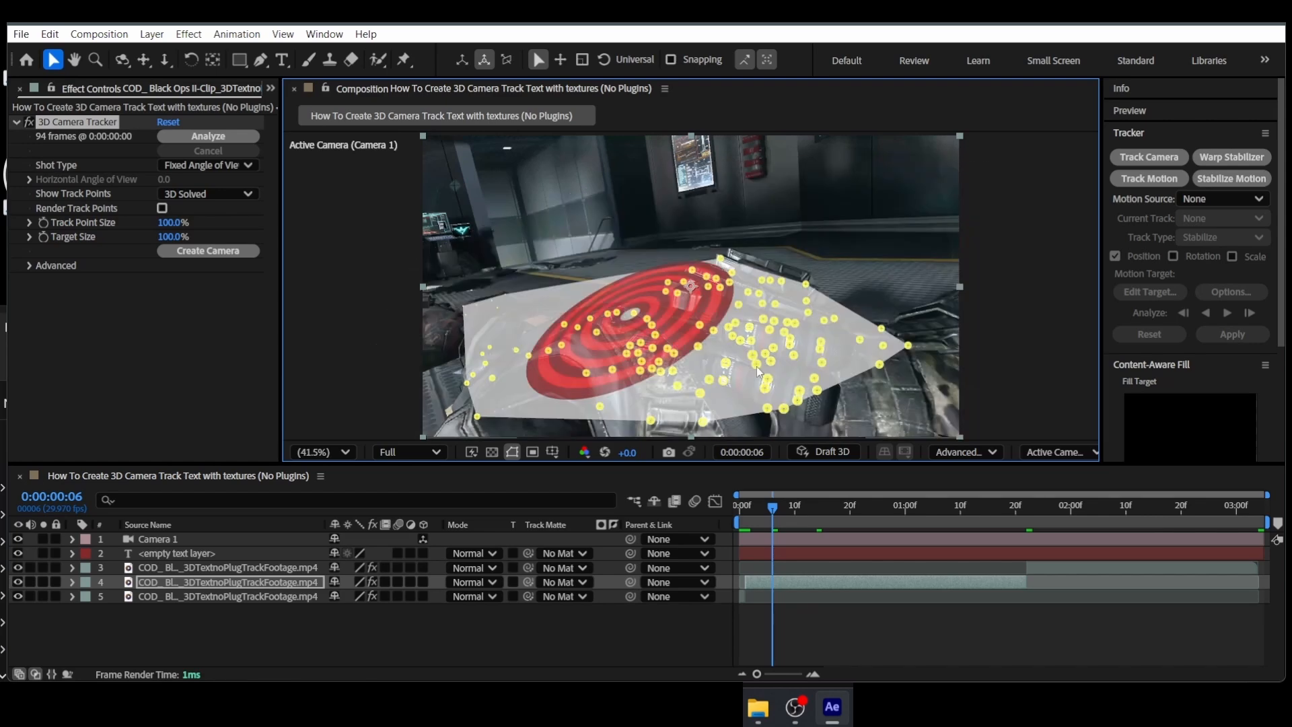
{"action": "right_click", "coordinate": [634, 308]}
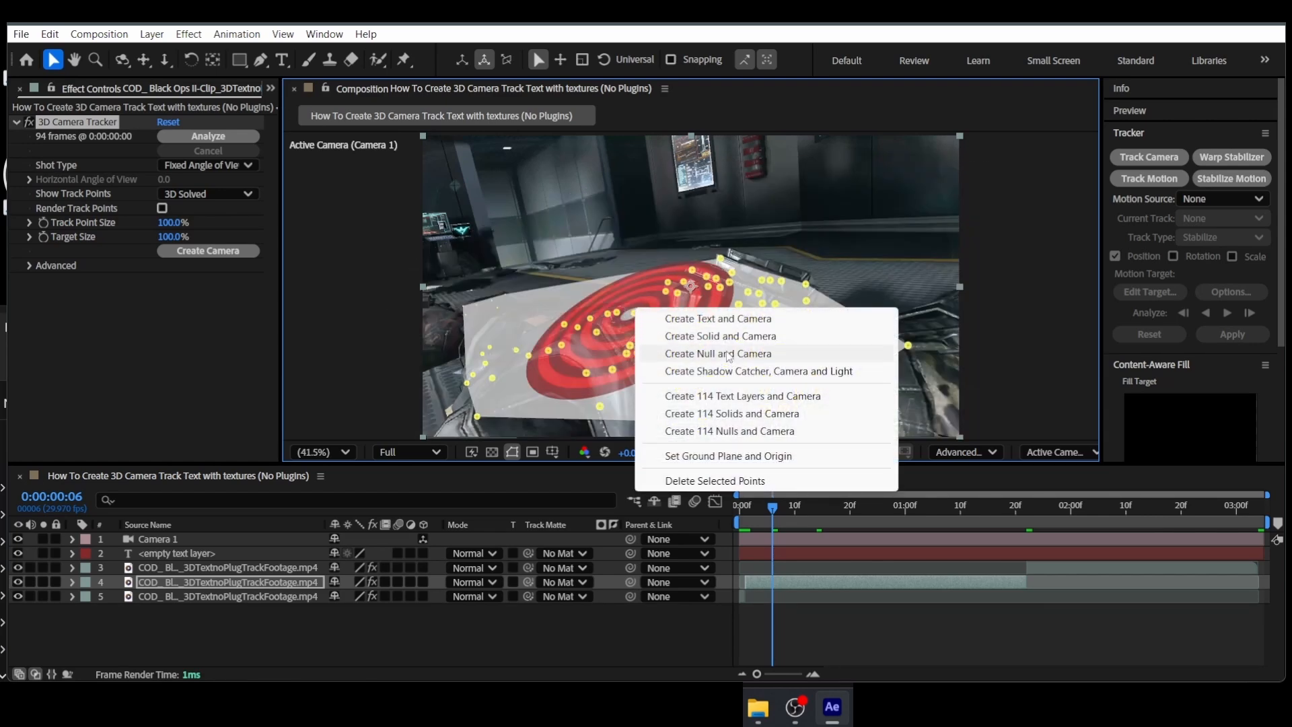
{"action": "left_click", "coordinate": [728, 355]}
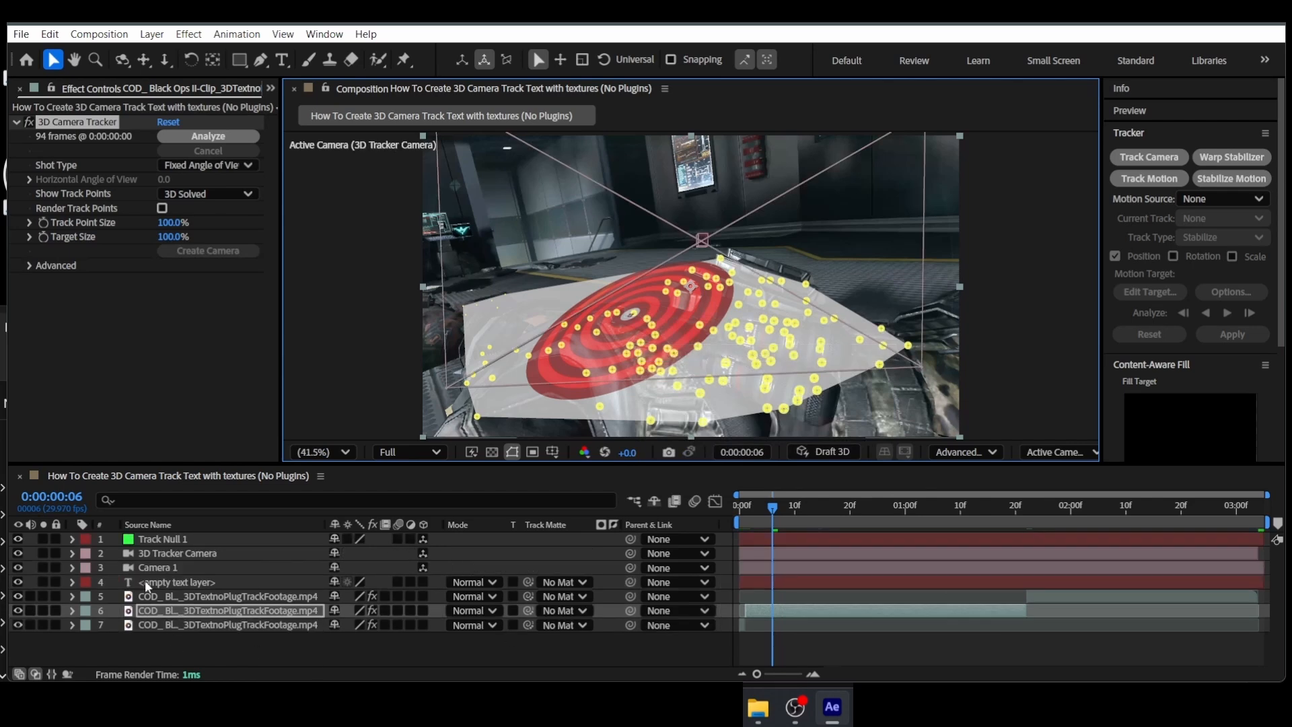
Set the empty text layer's font to HK Grotesk Black in its text properties
{"action": "double_click", "coordinate": [168, 584]}
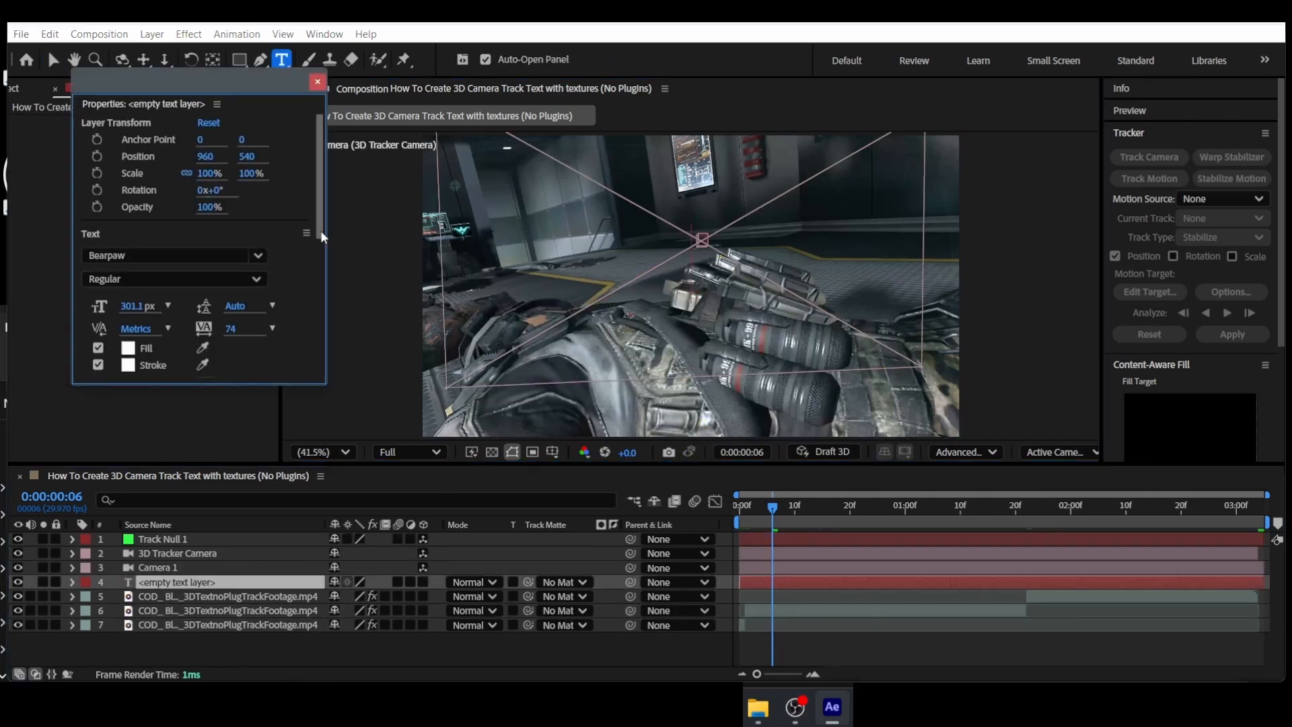
{"action": "left_click_drag", "start_coordinate": [177, 81], "coordinate": [642, 124]}
{"action": "left_click", "coordinate": [592, 298]}
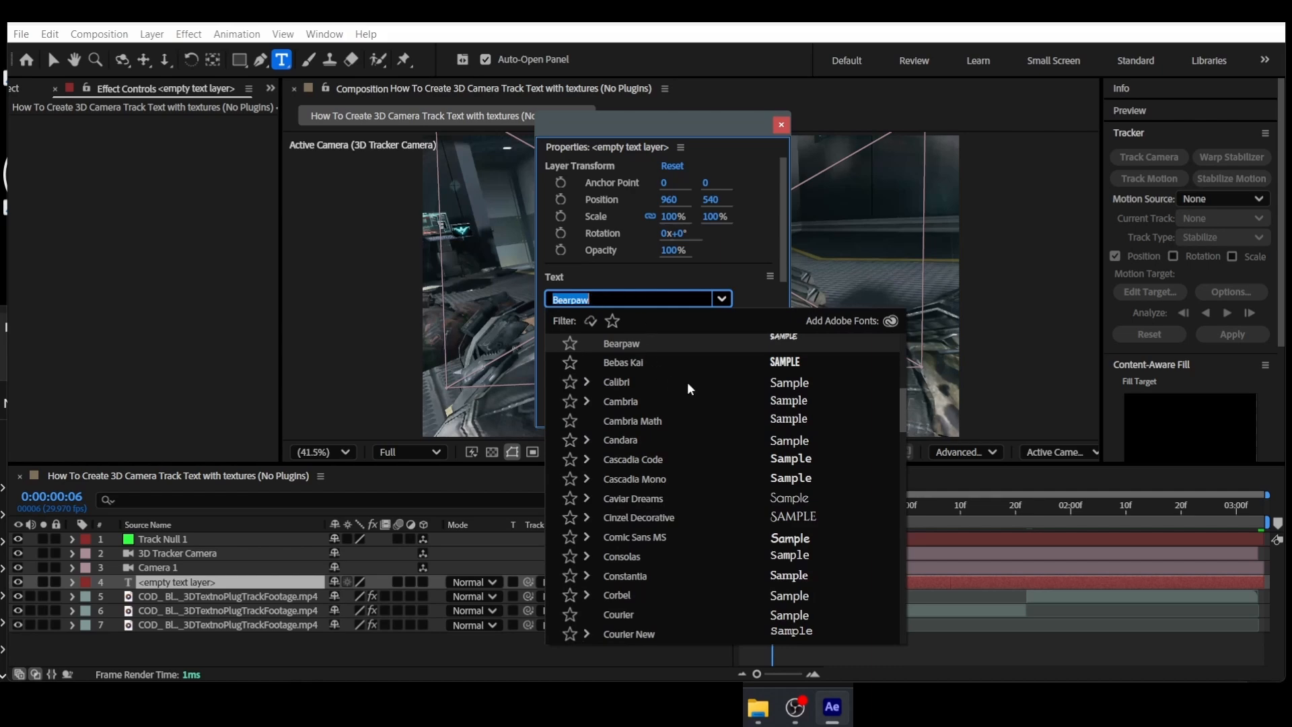
{"action": "type", "text": "hk"}
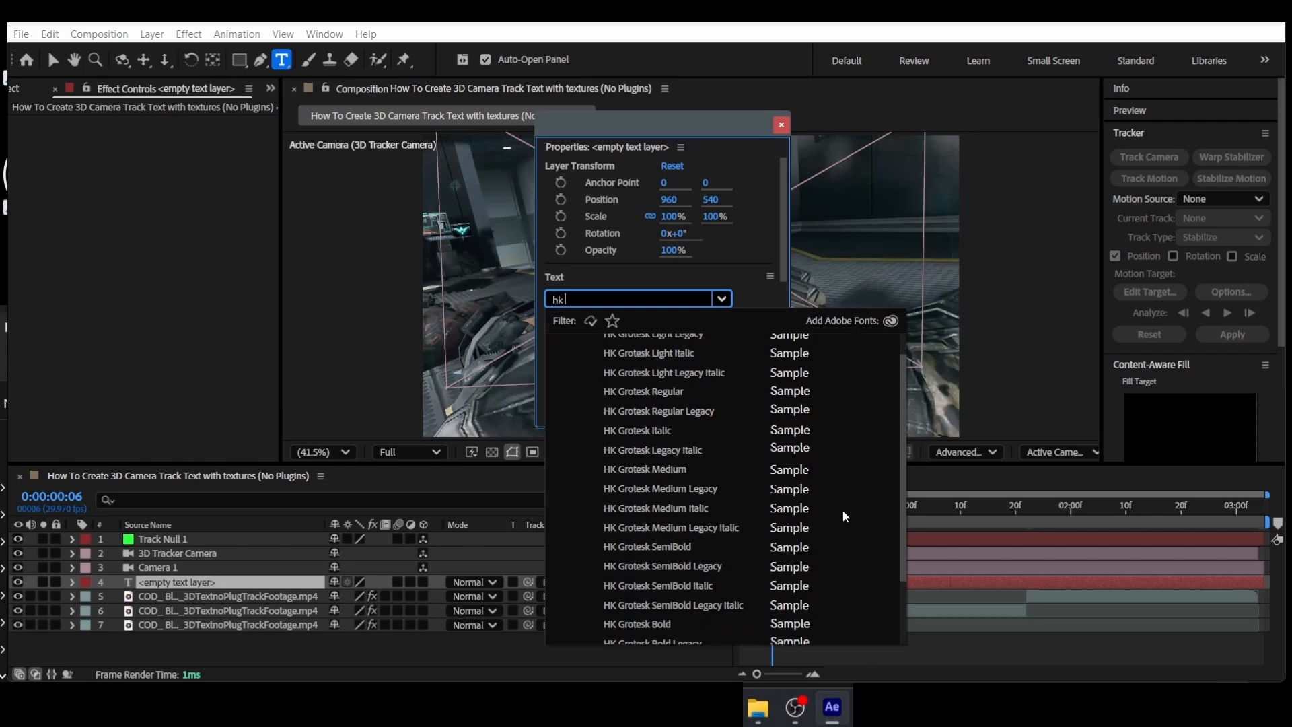
{"action": "scroll", "coordinate": [825, 519], "scroll_direction": "down", "scroll_amount": 1}
{"action": "scroll", "coordinate": [770, 442], "scroll_direction": "down", "scroll_amount": 5}
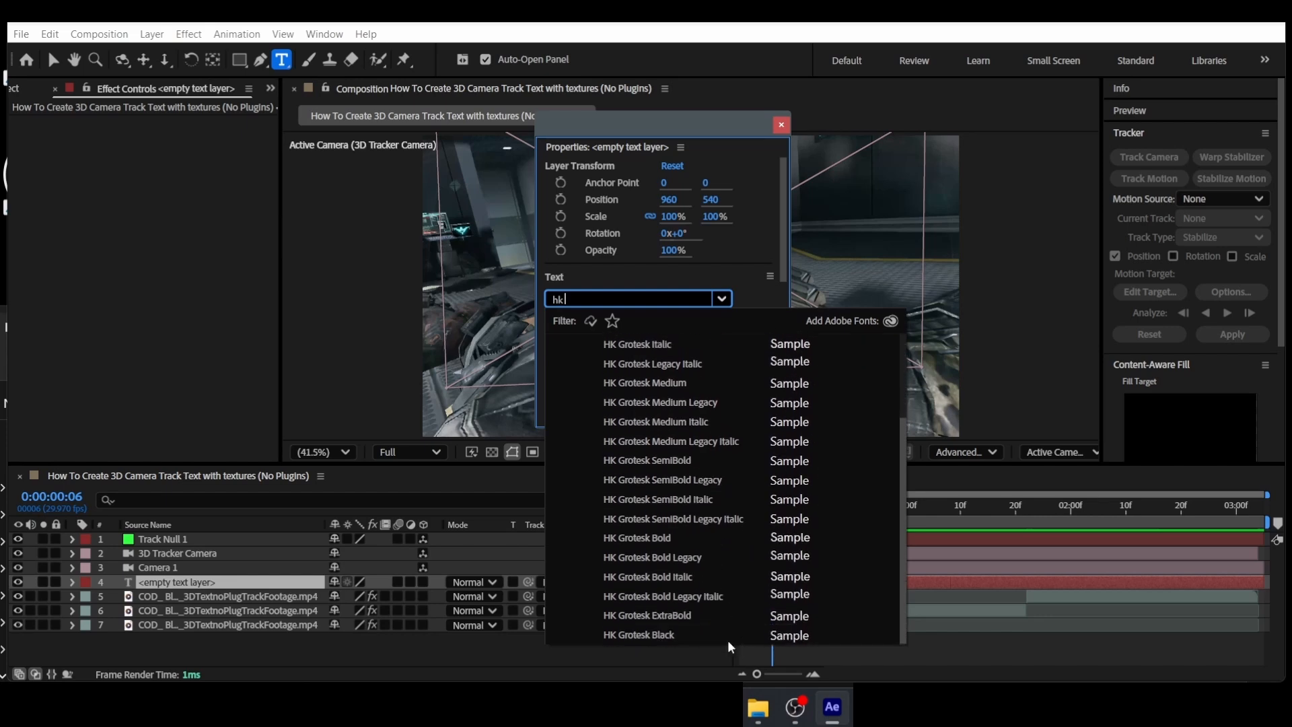
{"action": "left_click", "coordinate": [727, 637]}
{"action": "left_click_drag", "start_coordinate": [735, 124], "coordinate": [961, 137]}
{"action": "left_click", "coordinate": [1008, 139]}
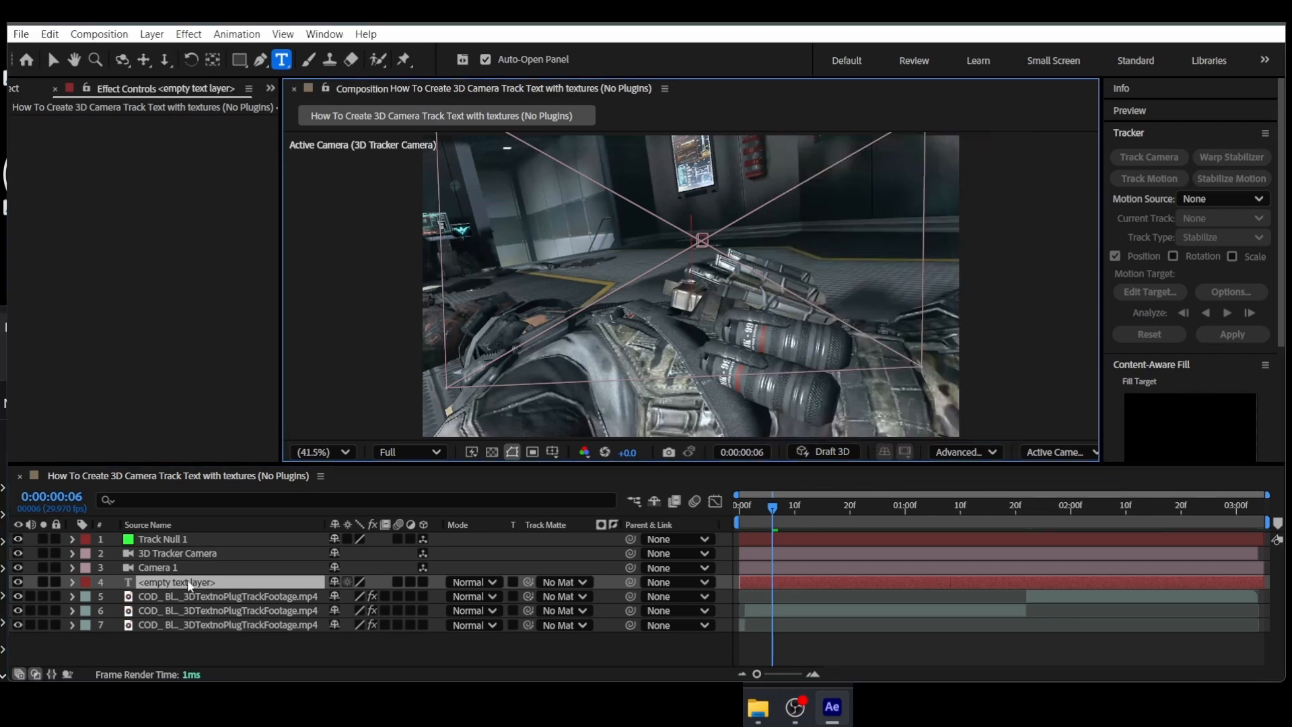
Enter "3D Tut" in the text layer and make it a 3D layer, keeping the Advanced 3D renderer
{"action": "type", "text": "3D Tut"}
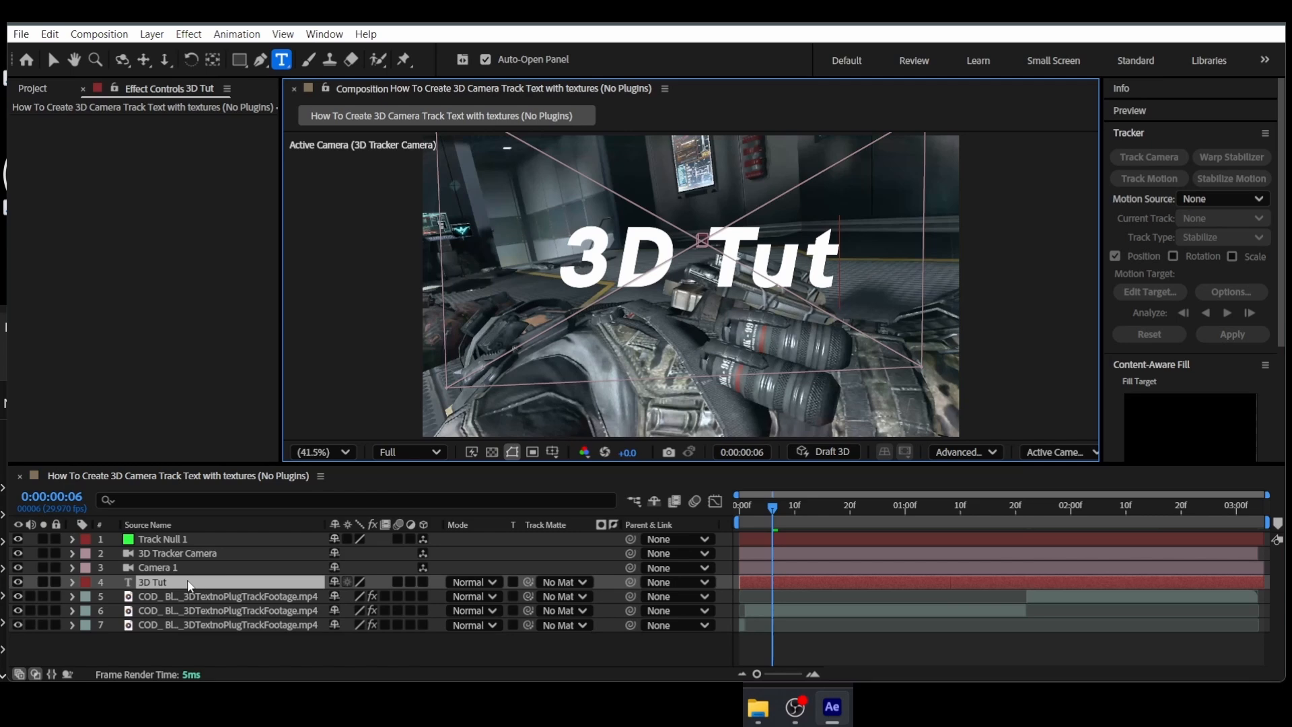
{"action": "left_click", "coordinate": [143, 585]}
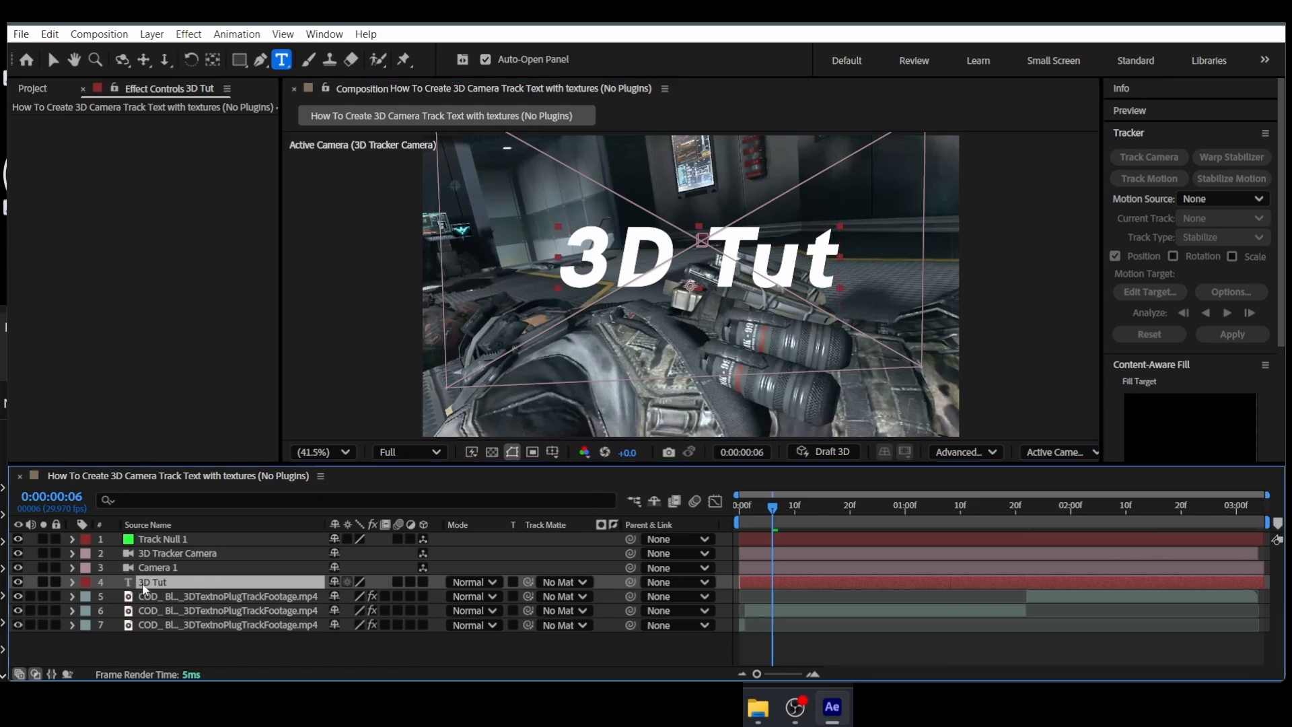
{"action": "left_click", "coordinate": [422, 581]}
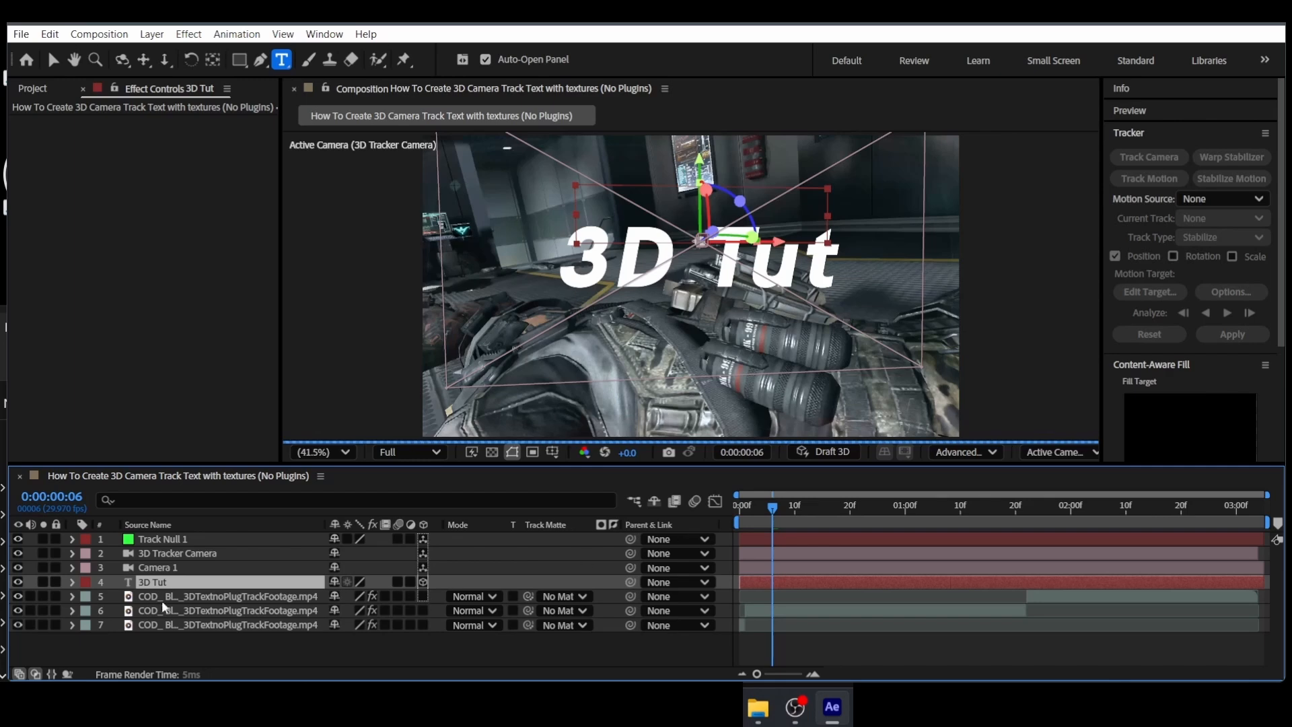
{"action": "left_click", "coordinate": [961, 452]}
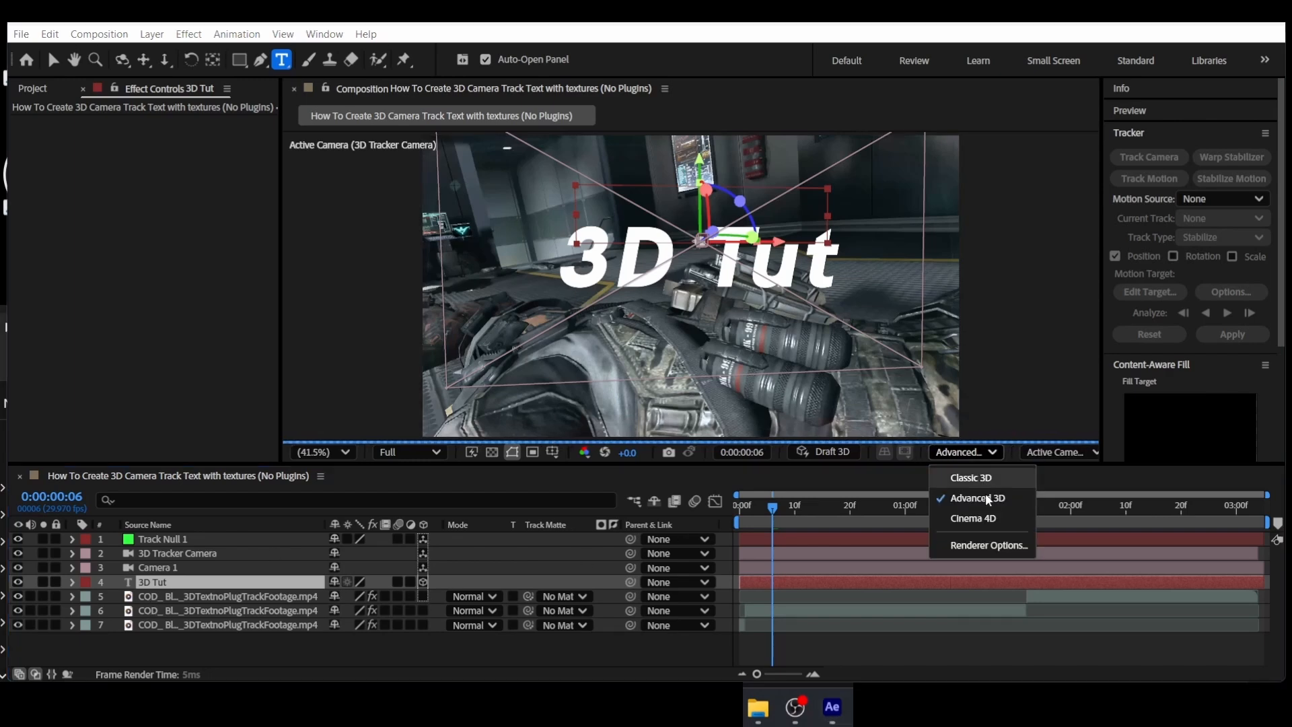
{"action": "left_click", "coordinate": [977, 477]}
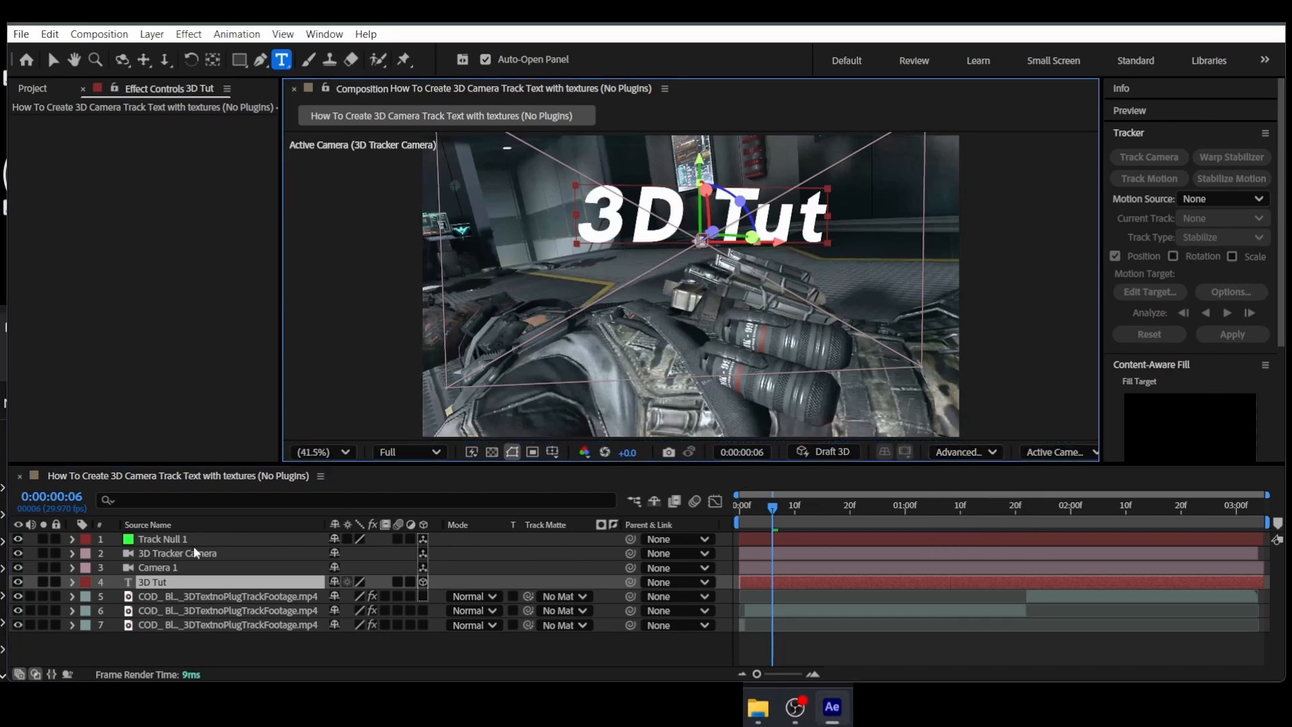
Give the 3D Tut layer an extrusion depth of 149, a hole bevel depth of 57% and a bevel depth of 6.4
{"action": "left_click", "coordinate": [72, 582]}
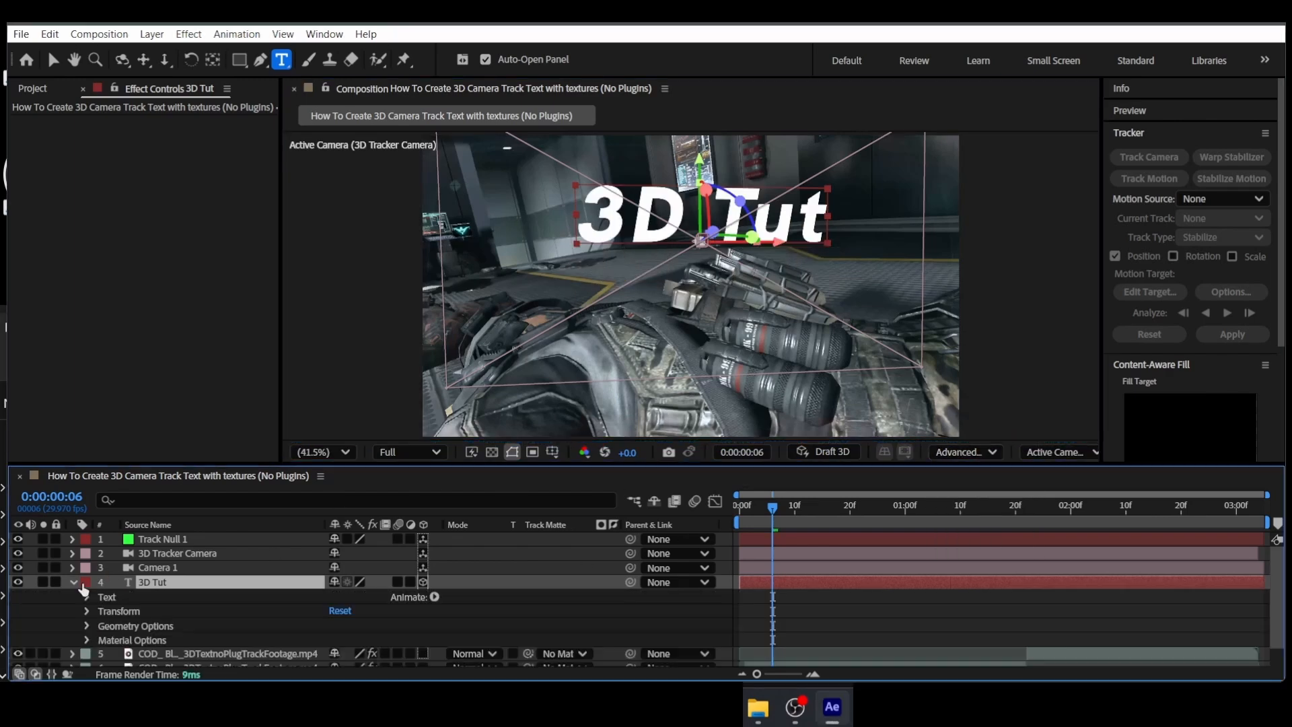
{"action": "left_click", "coordinate": [87, 625]}
{"action": "scroll", "coordinate": [154, 615], "scroll_direction": "down", "scroll_amount": 3}
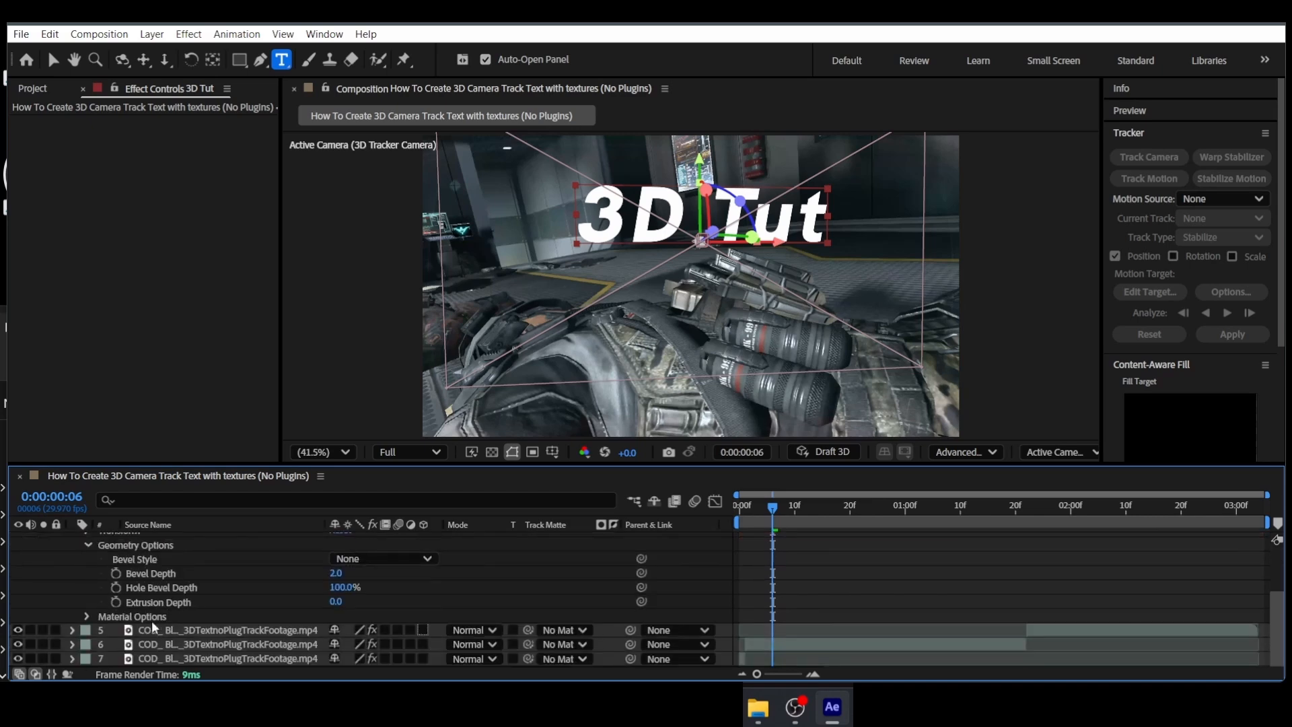
{"action": "left_click_drag", "start_coordinate": [335, 602], "coordinate": [455, 598]}
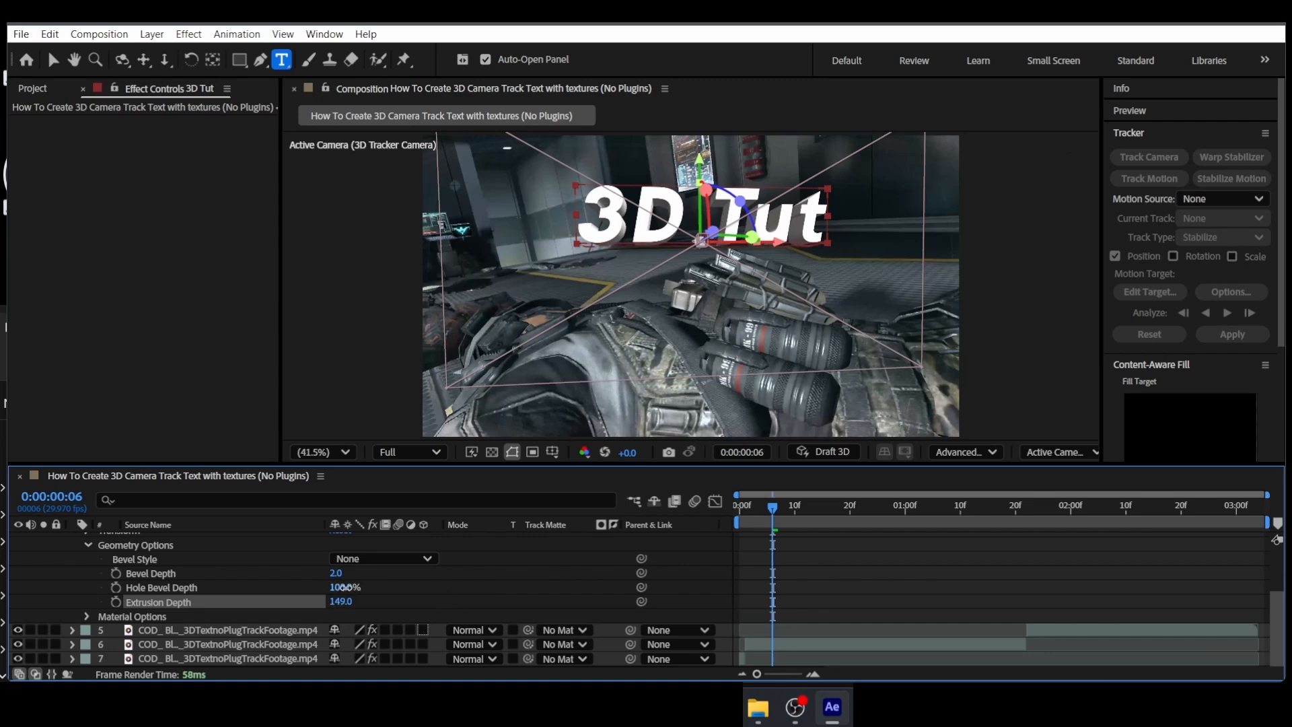
{"action": "left_click_drag", "start_coordinate": [341, 587], "coordinate": [381, 573]}
{"action": "left_click", "coordinate": [320, 577]}
{"action": "scroll", "coordinate": [419, 602], "scroll_direction": "up", "scroll_amount": 2}
Add Cement Texture5.JPG from the Image Textures folder to the timeline directly below the 3D Tut layer
{"action": "left_click", "coordinate": [59, 87]}
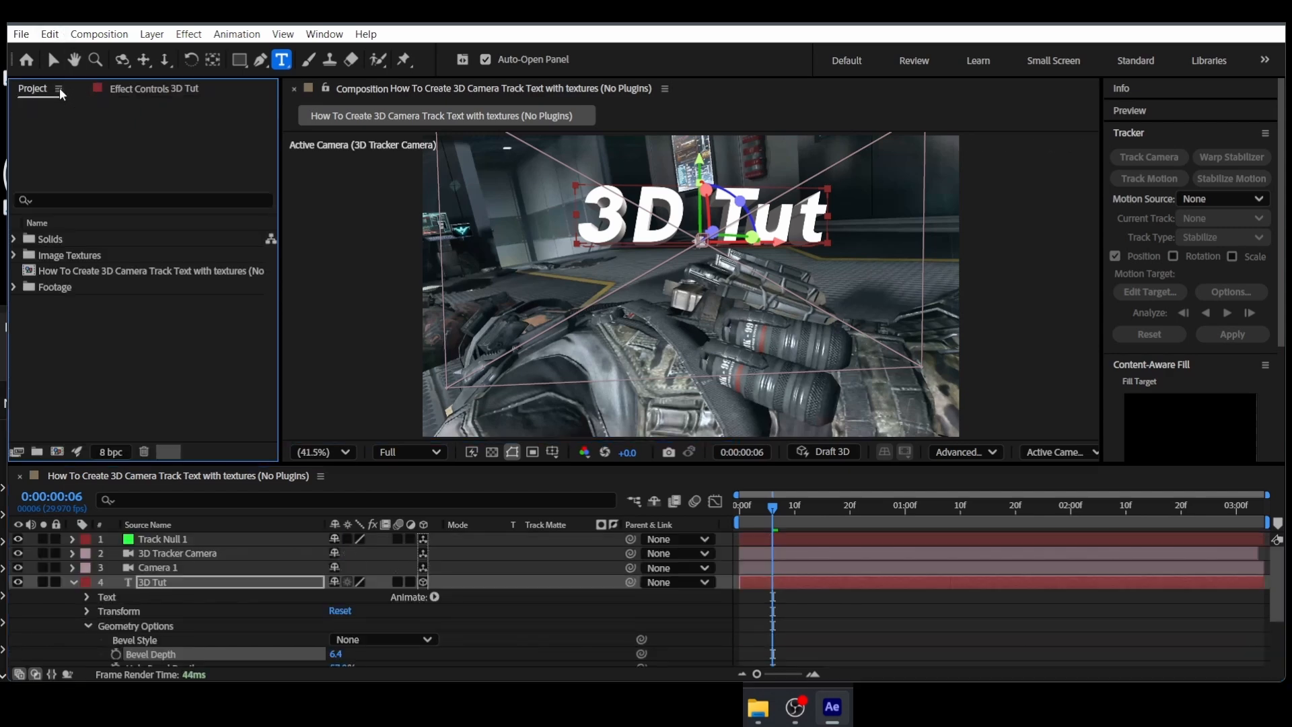
{"action": "left_click", "coordinate": [15, 286]}
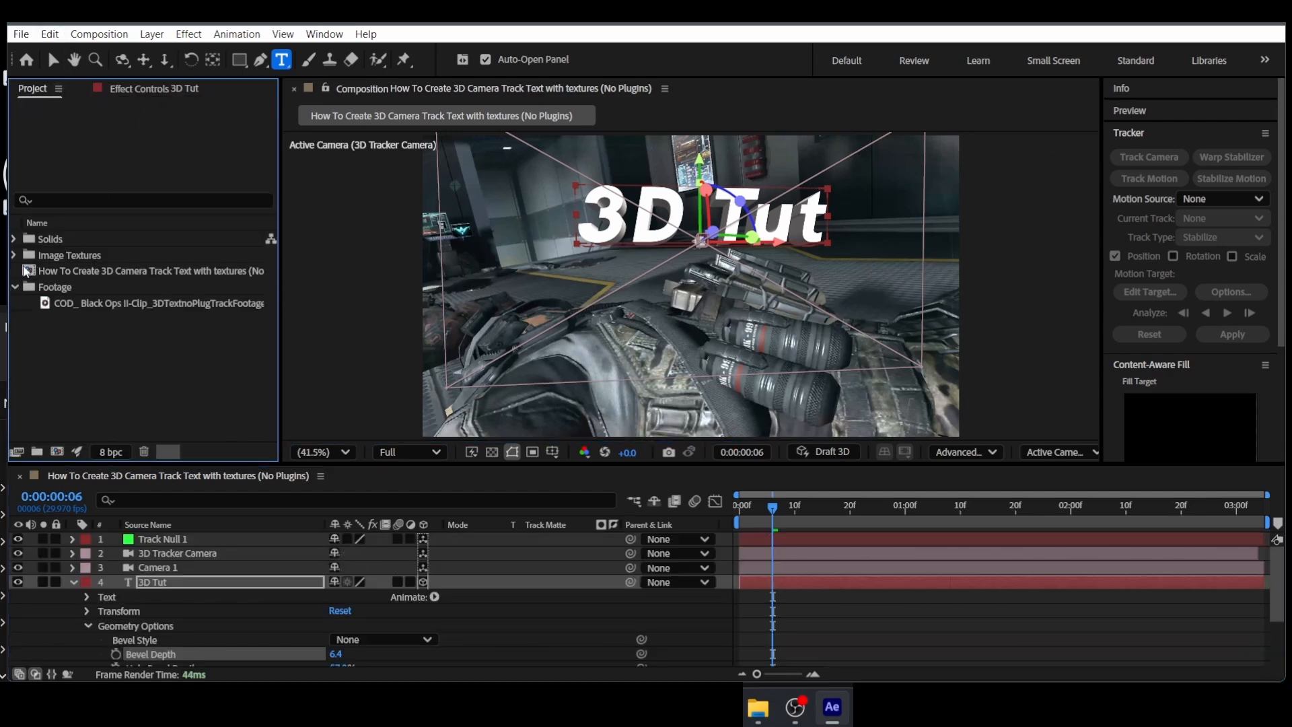
{"action": "left_click", "coordinate": [16, 256]}
{"action": "left_click_drag", "start_coordinate": [79, 272], "coordinate": [162, 638]}
{"action": "scroll", "coordinate": [183, 606], "scroll_direction": "up", "scroll_amount": 2}
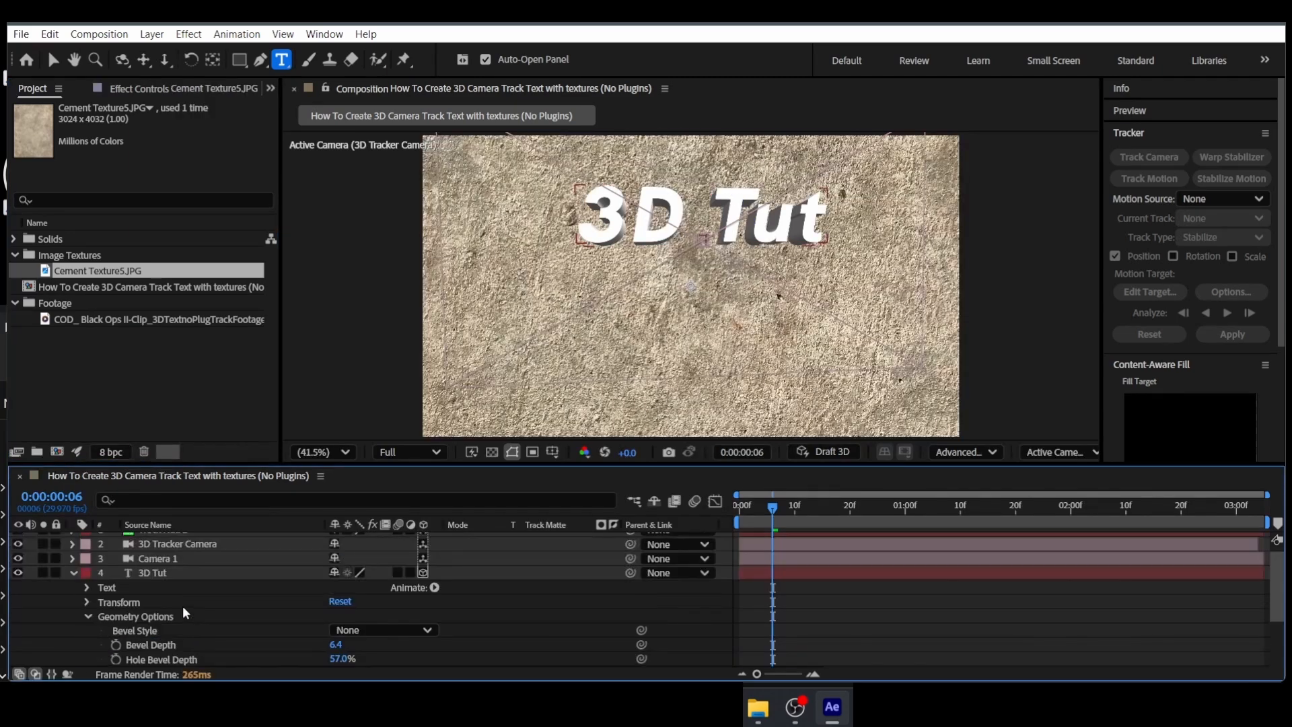
{"action": "left_click", "coordinate": [74, 572]}
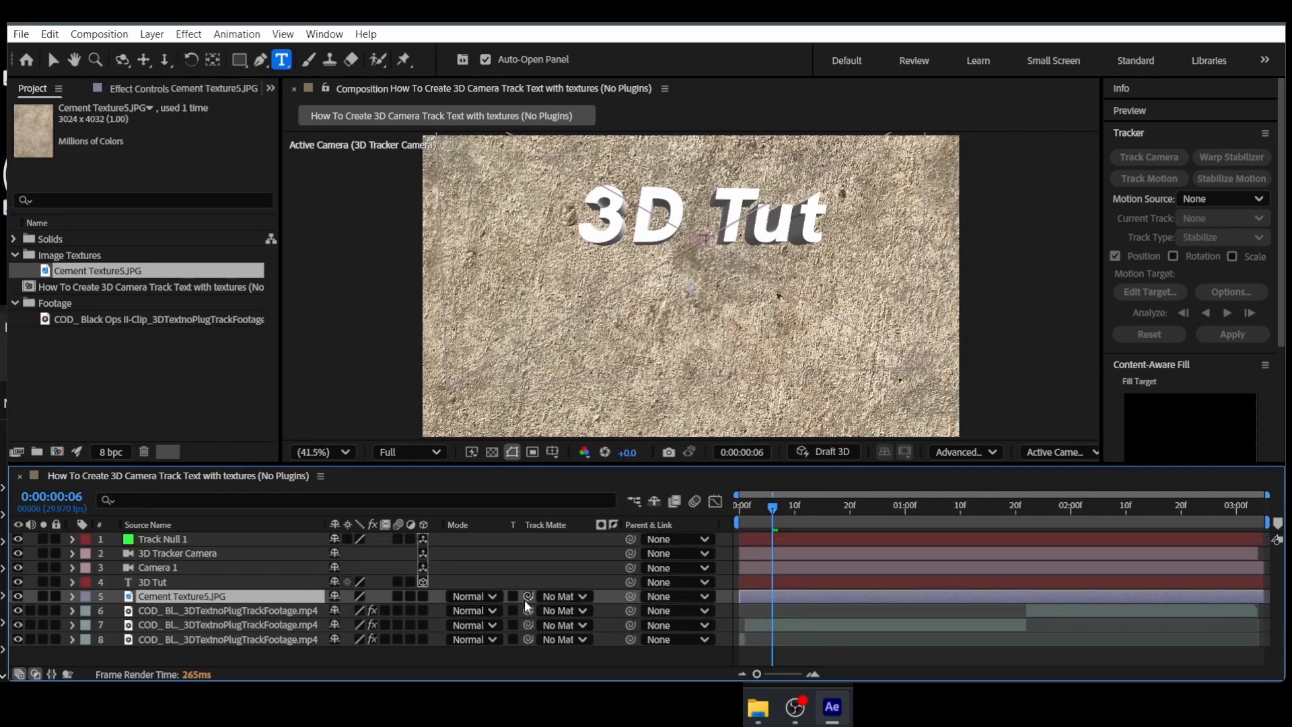
Set the 3D Tut layer as the track matte of the Cement Texture5.JPG layer
{"action": "left_click", "coordinate": [550, 596]}
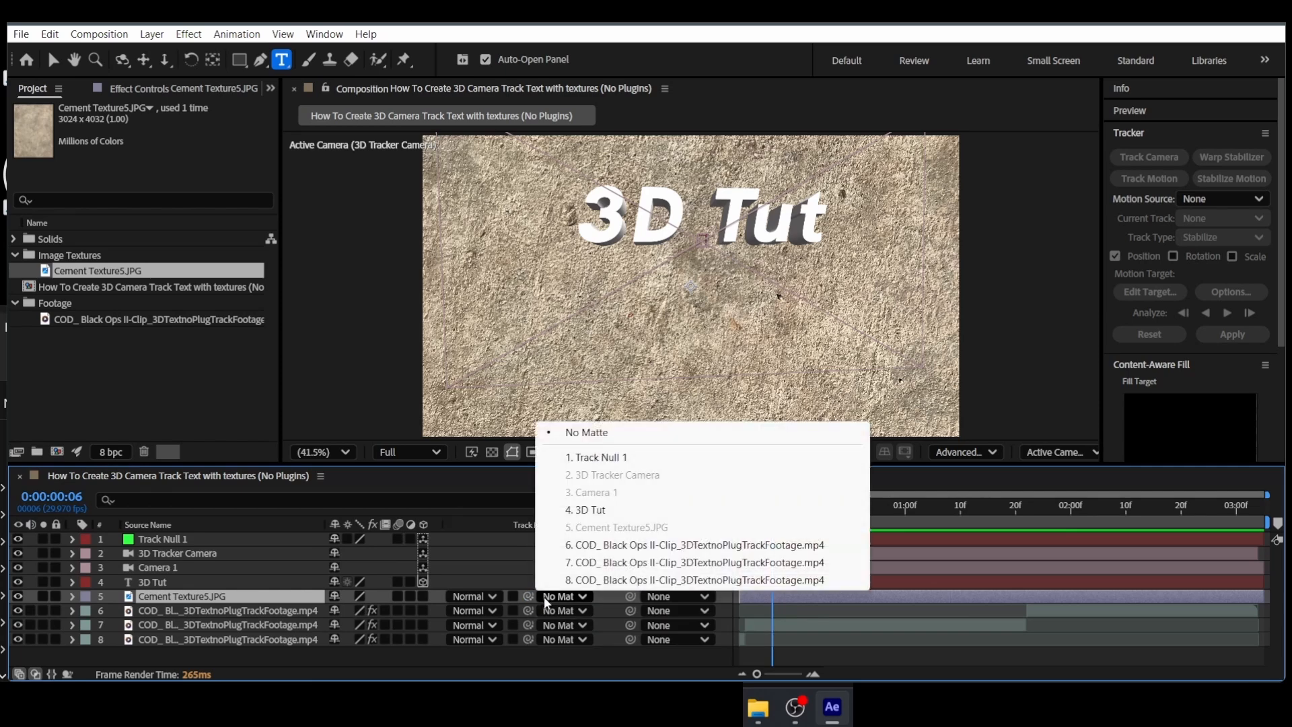
{"action": "left_click", "coordinate": [574, 642]}
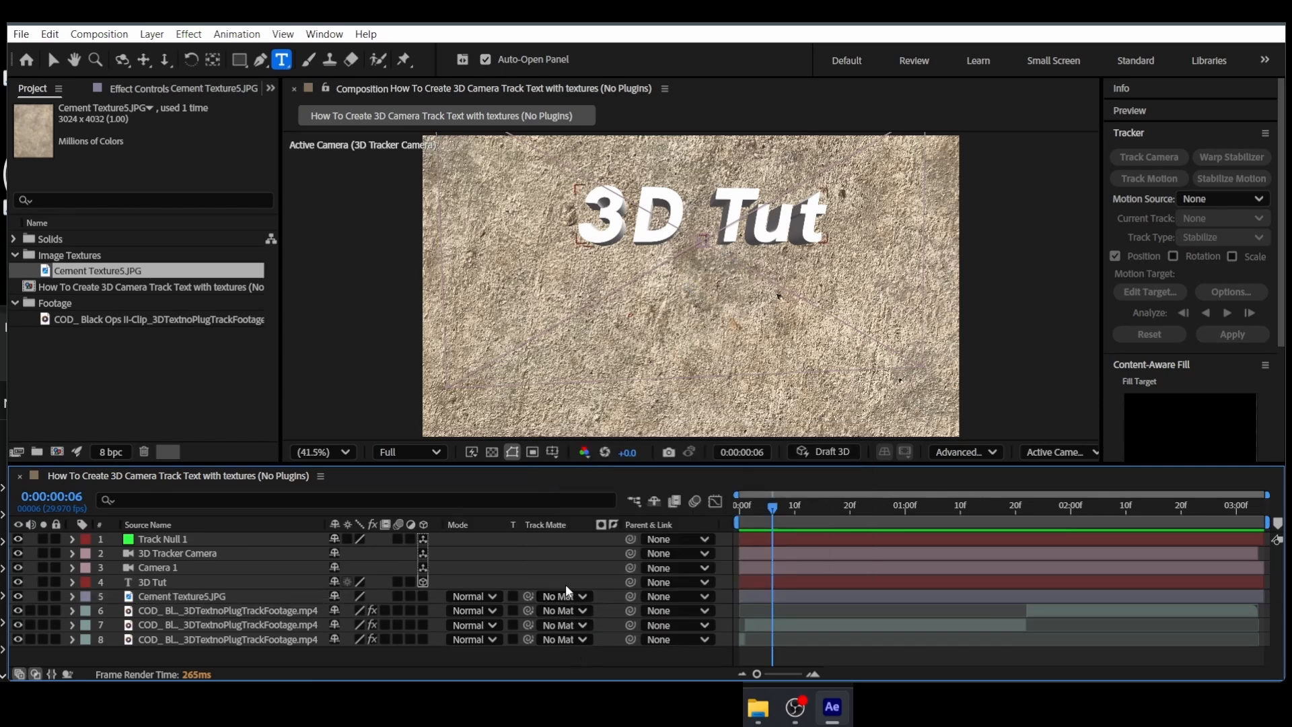
{"action": "left_click", "coordinate": [242, 598]}
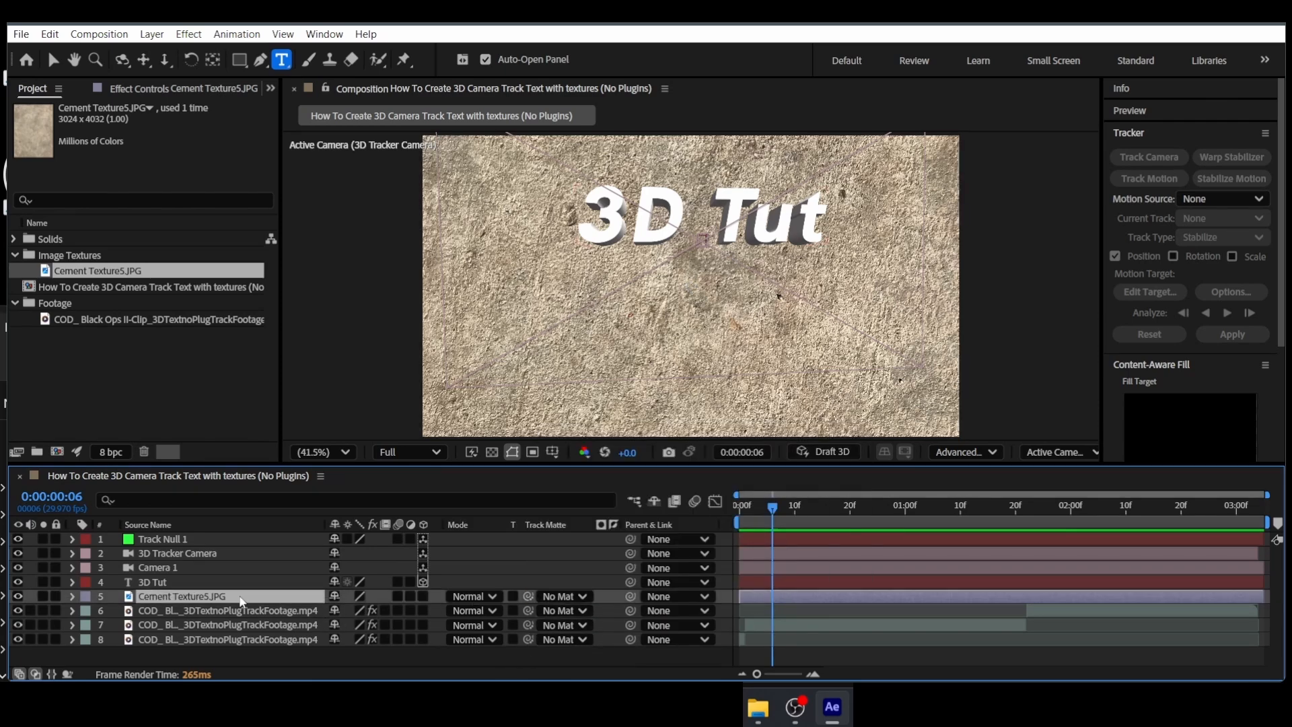
{"action": "left_click", "coordinate": [552, 594]}
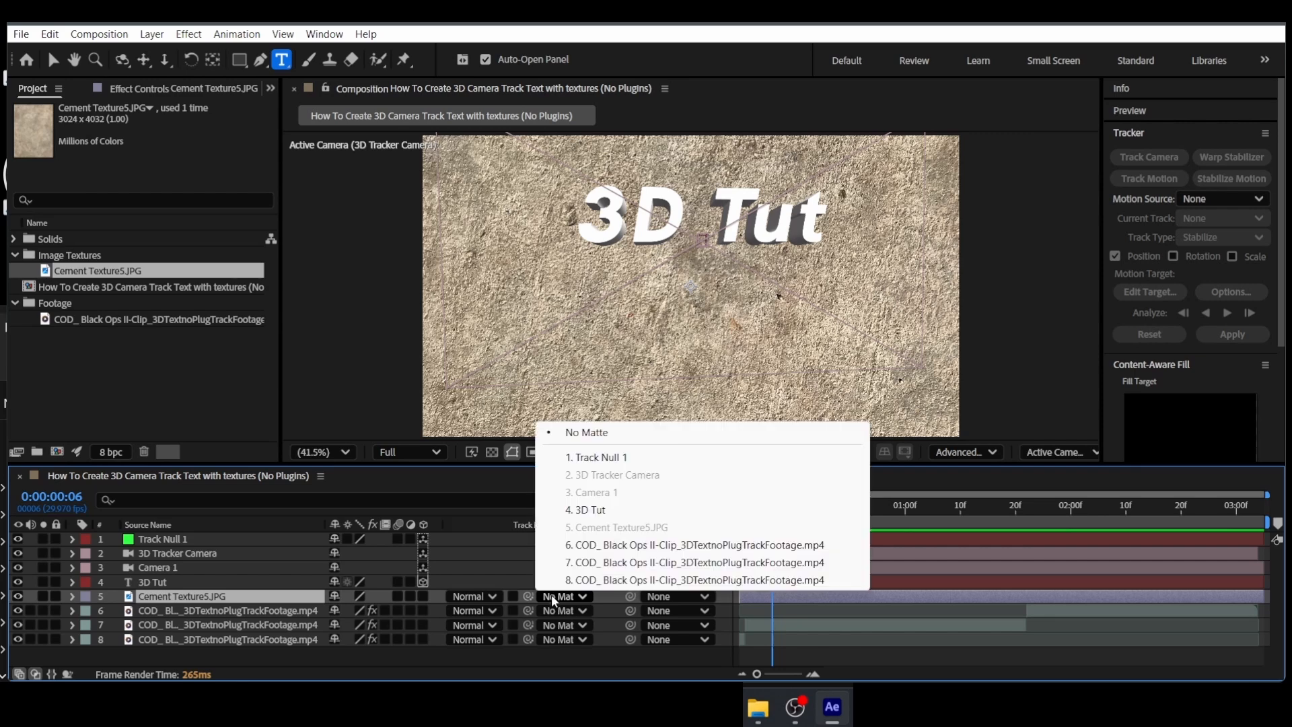
{"action": "left_click", "coordinate": [576, 511]}
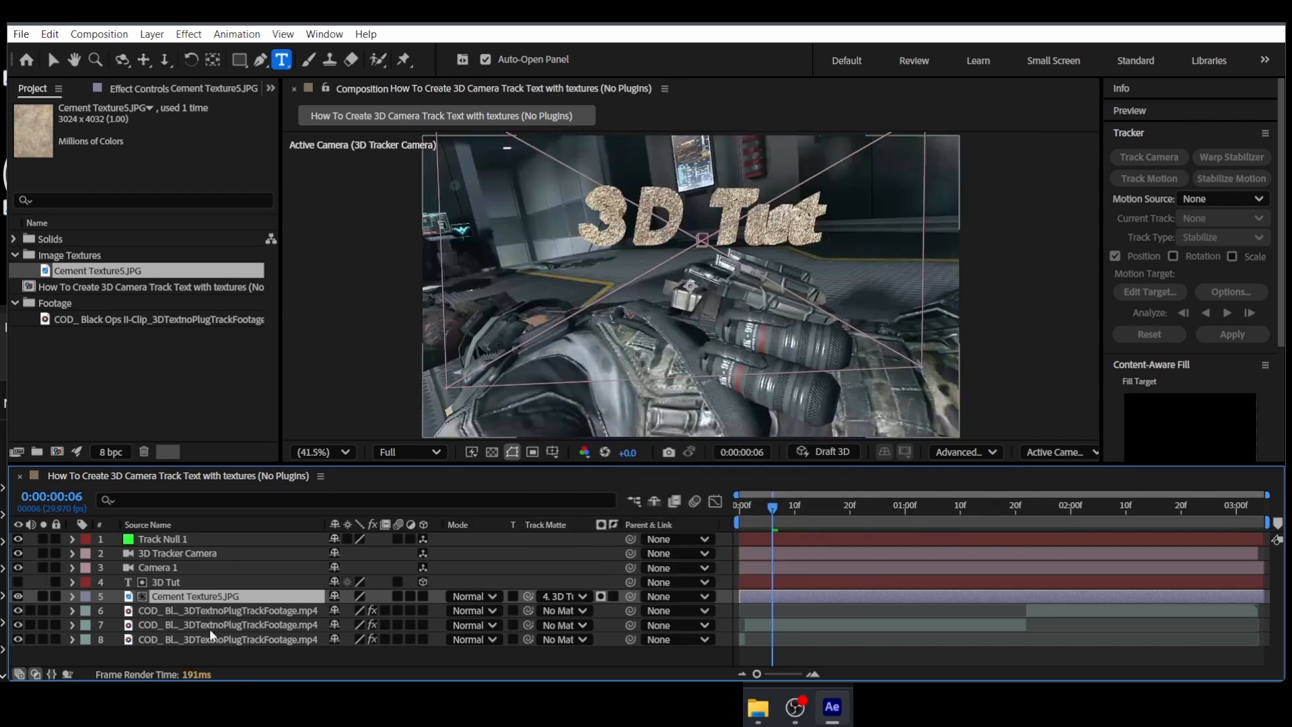
Show the opacity property of the Cement Texture5.JPG layer
{"action": "left_click", "coordinate": [208, 596]}
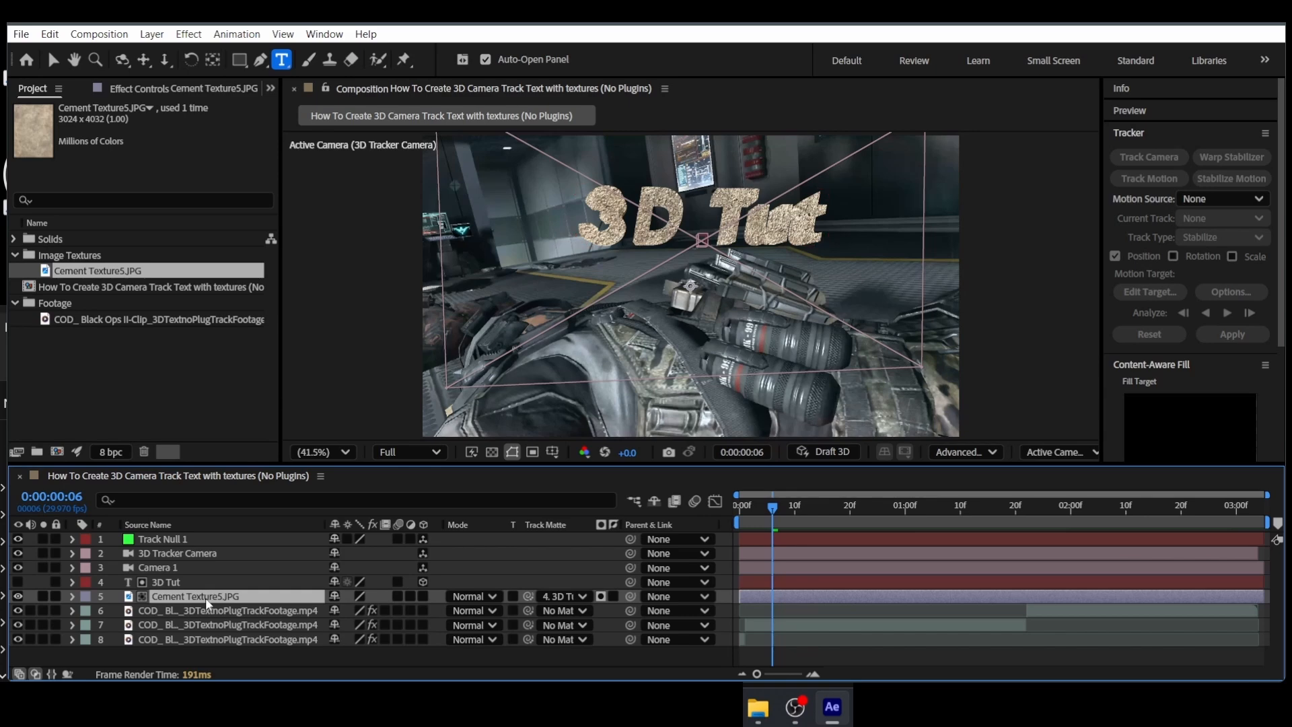
{"action": "key", "text": "t"}
{"action": "left_click", "coordinate": [326, 608]}
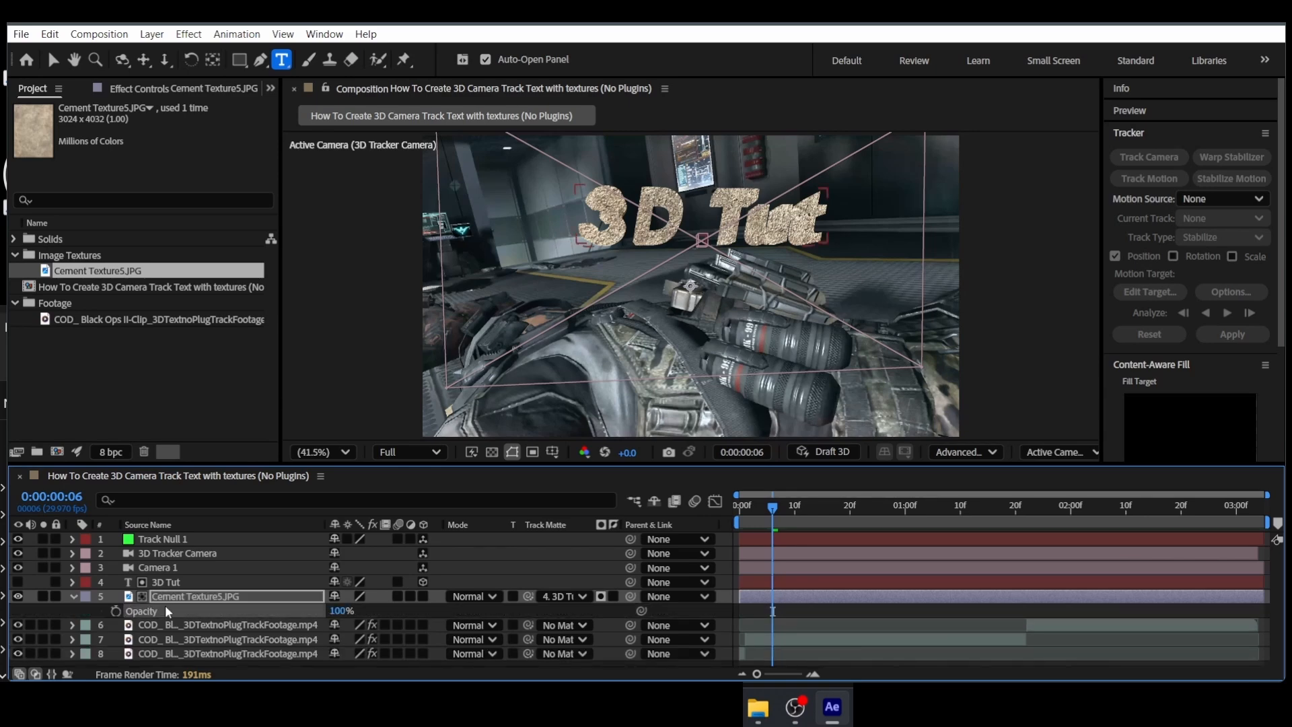
{"action": "right_click", "coordinate": [191, 593]}
{"action": "mouse_move", "coordinate": [283, 352]}
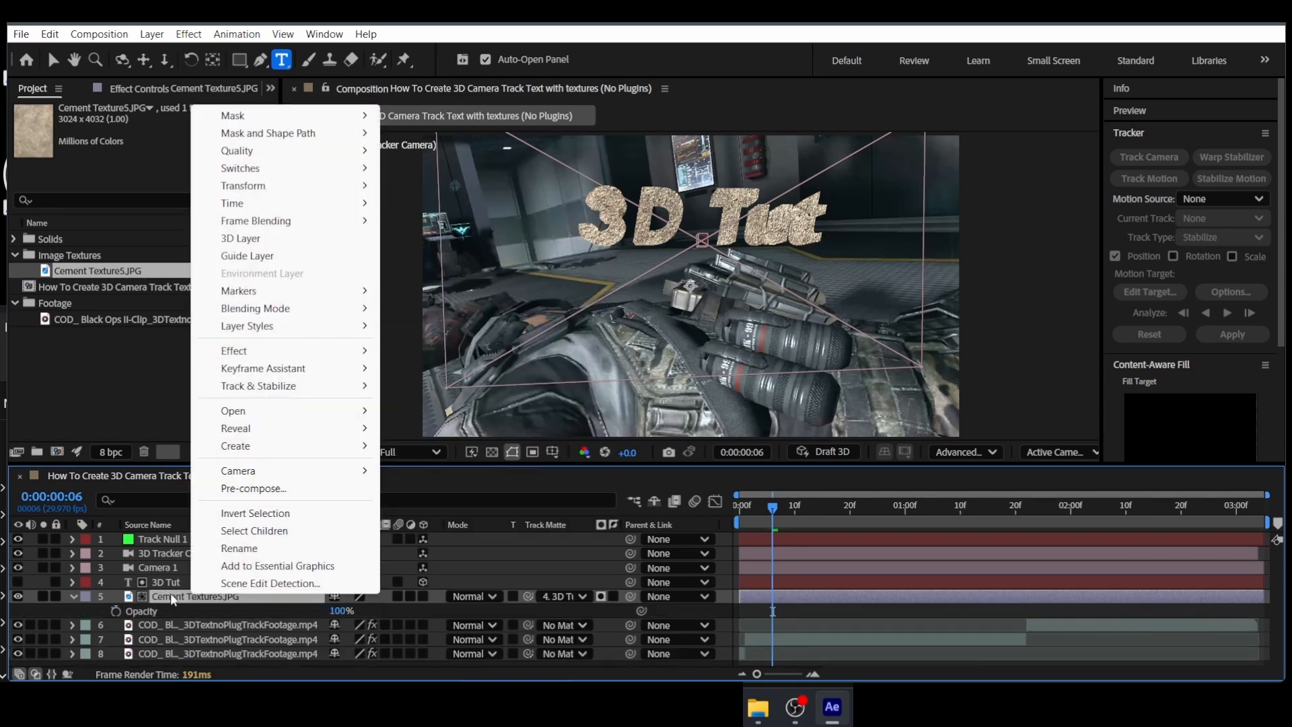
Turn the 3D Tut layer's visibility back on and move the Cement Texture5.JPG layer directly above it
{"action": "left_click", "coordinate": [190, 582]}
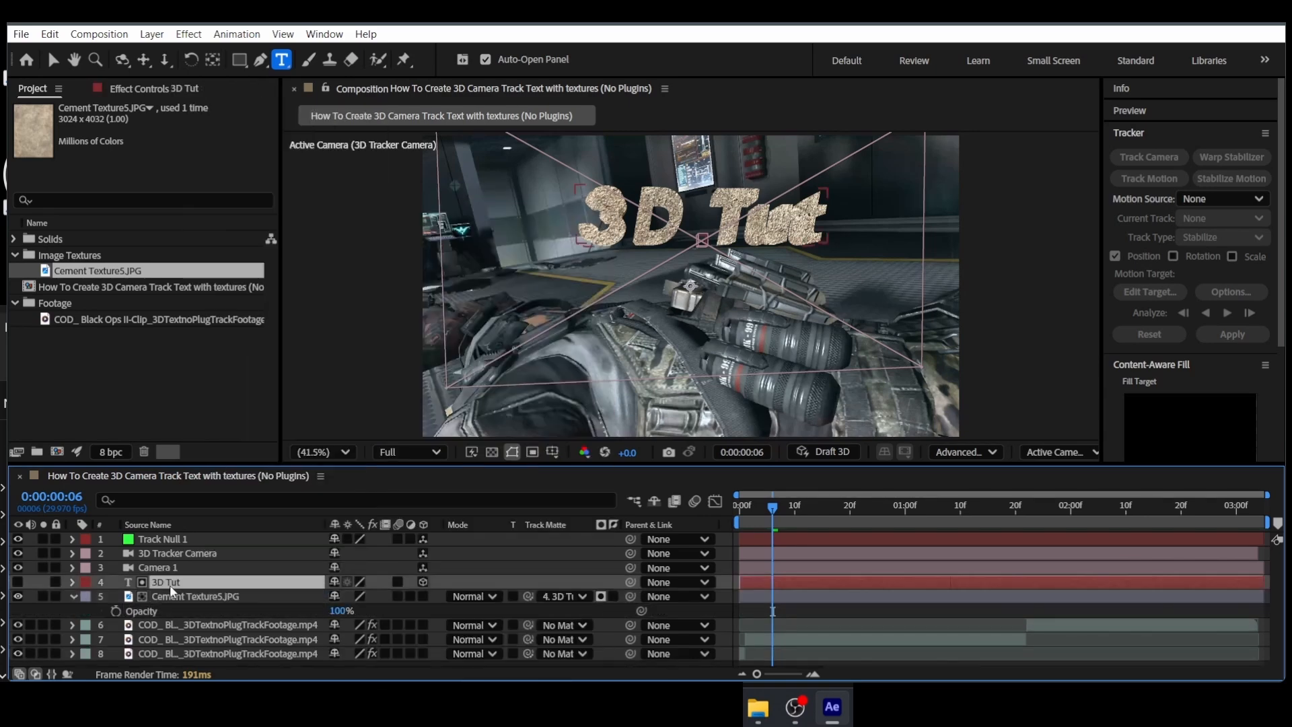
{"action": "left_click", "coordinate": [18, 581]}
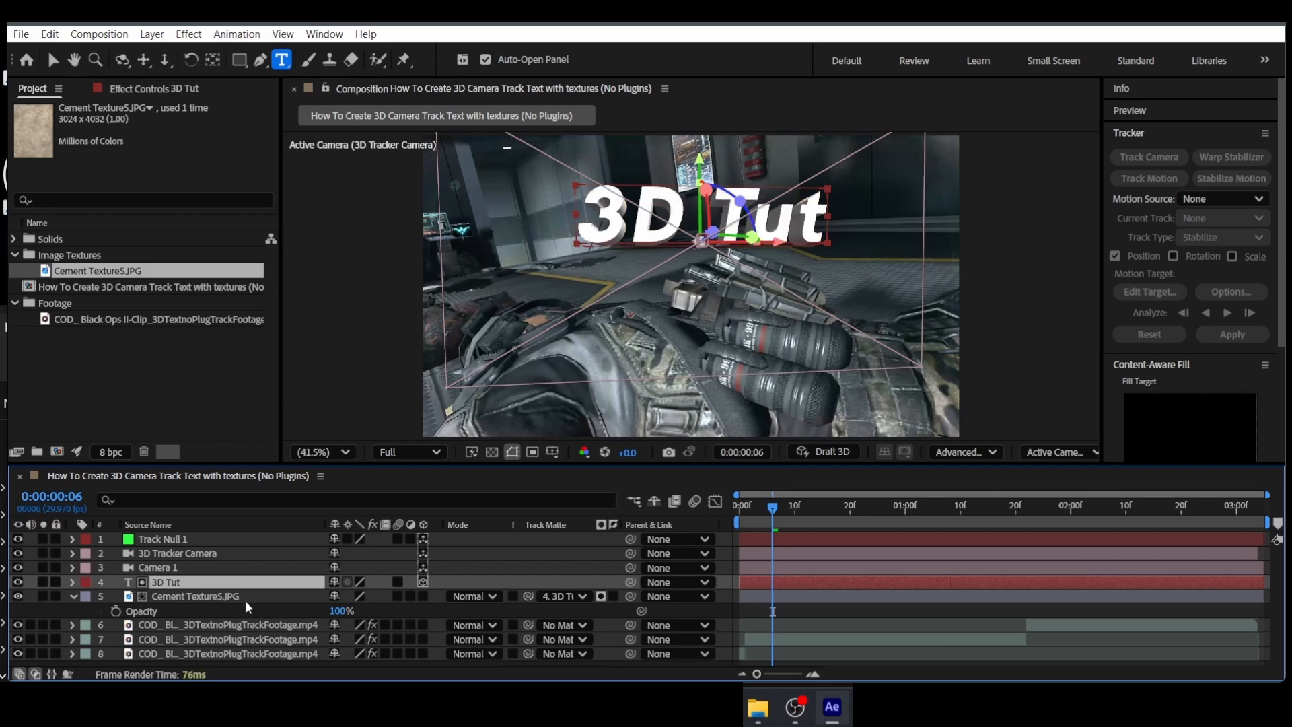
{"action": "left_click_drag", "start_coordinate": [245, 600], "coordinate": [246, 575]}
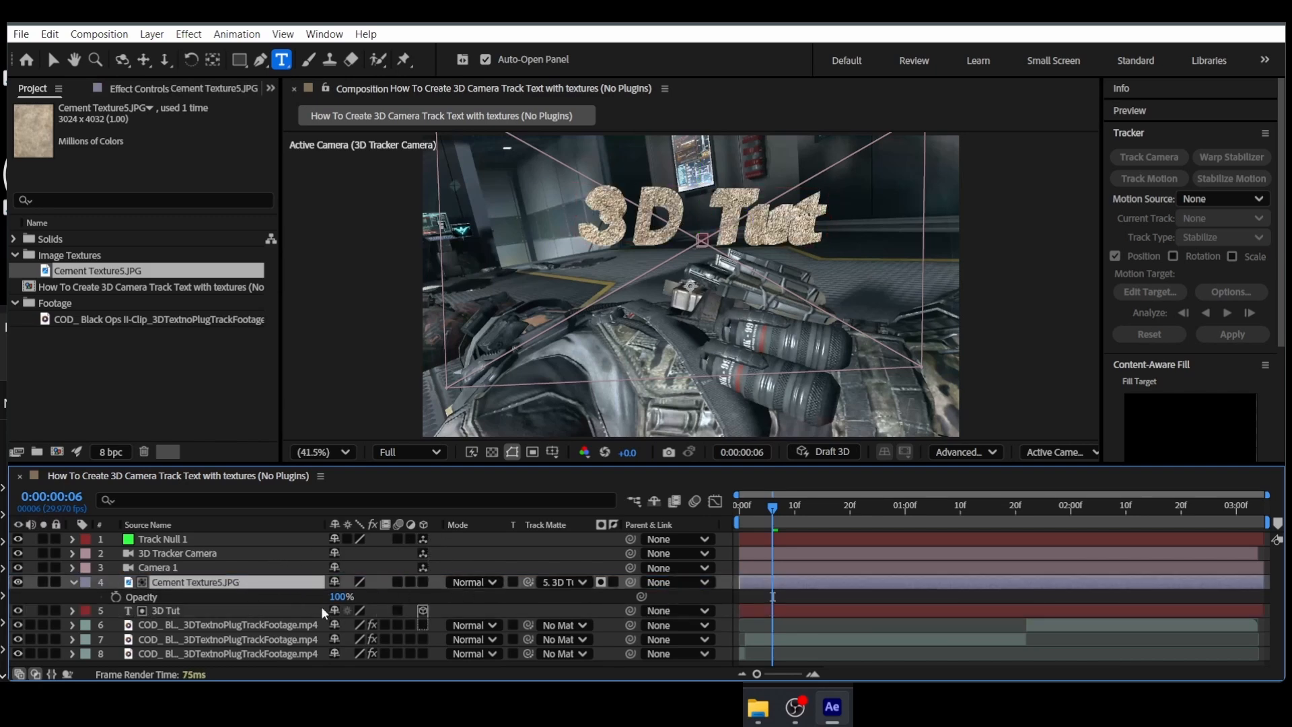
{"action": "left_click", "coordinate": [495, 582]}
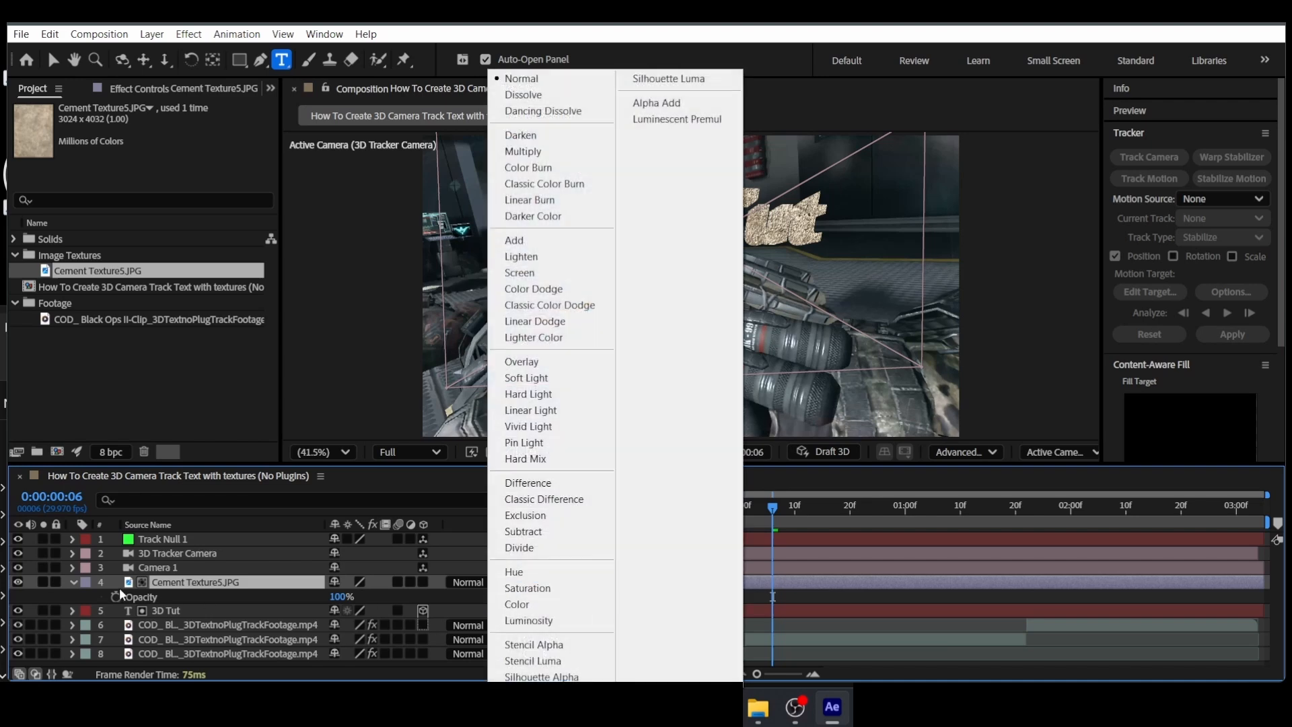
{"action": "left_click", "coordinate": [264, 569]}
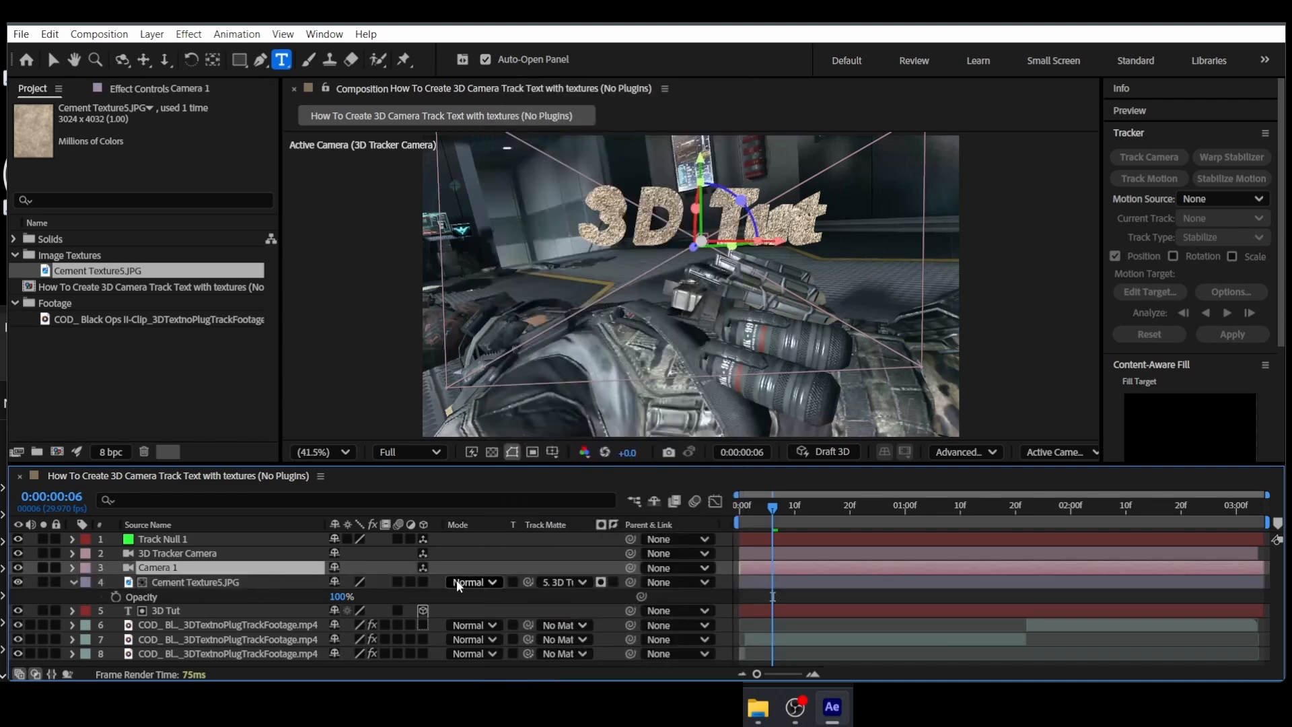
Change the fill colour of the 3D Tut text to pure red (FF0000) using the character settings
{"action": "left_click", "coordinate": [212, 610]}
{"action": "scroll", "coordinate": [1278, 306], "scroll_direction": "down", "scroll_amount": 3}
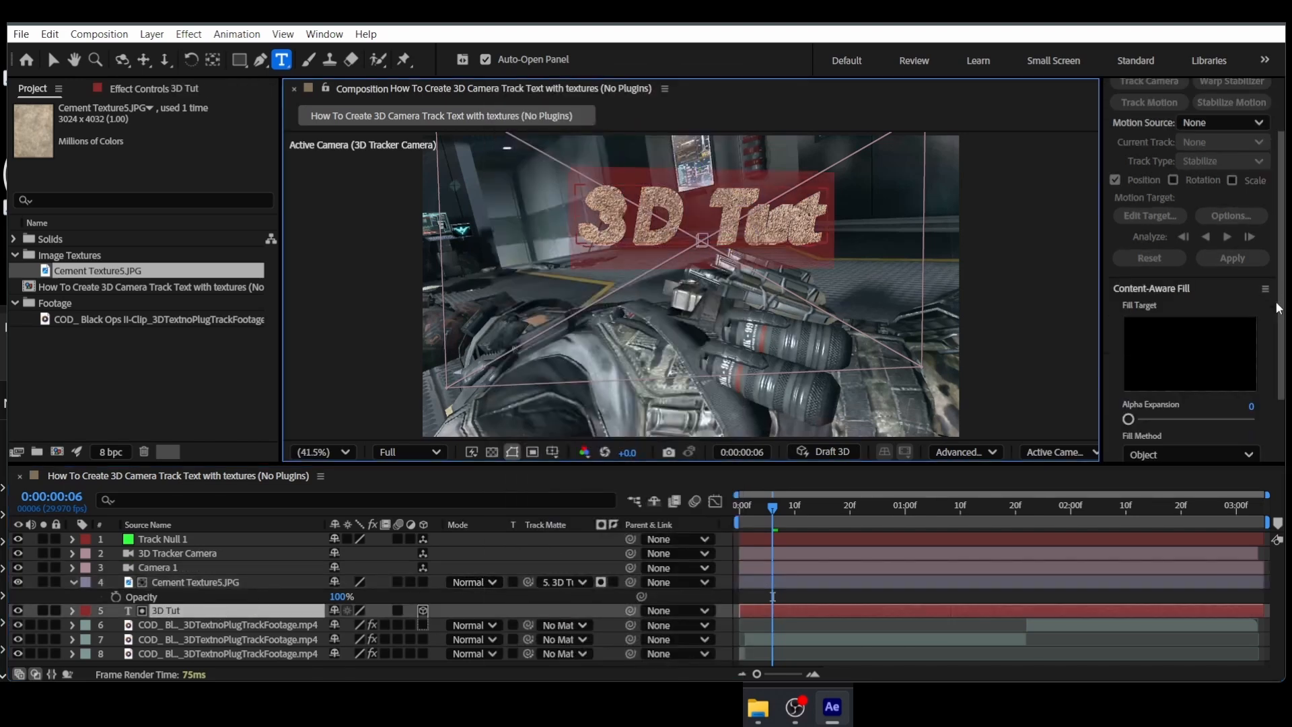
{"action": "scroll", "coordinate": [1257, 297], "scroll_direction": "up", "scroll_amount": 2}
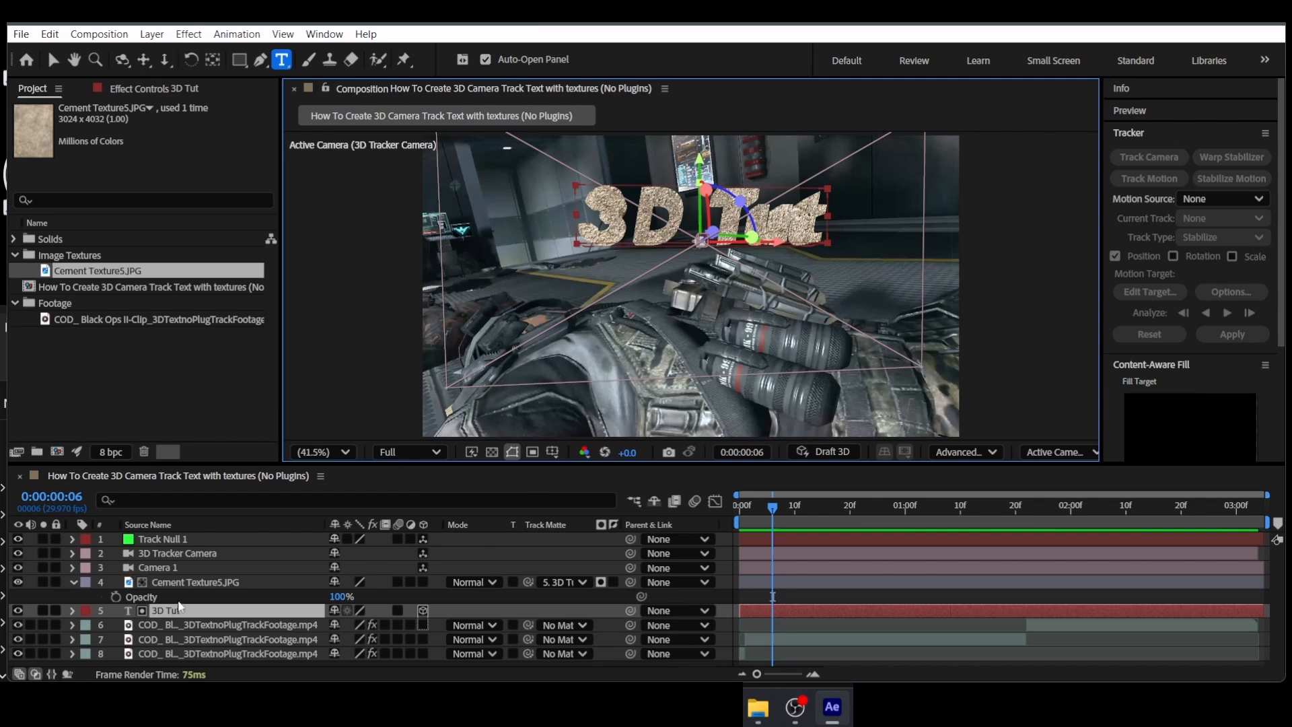
{"action": "left_click", "coordinate": [325, 34]}
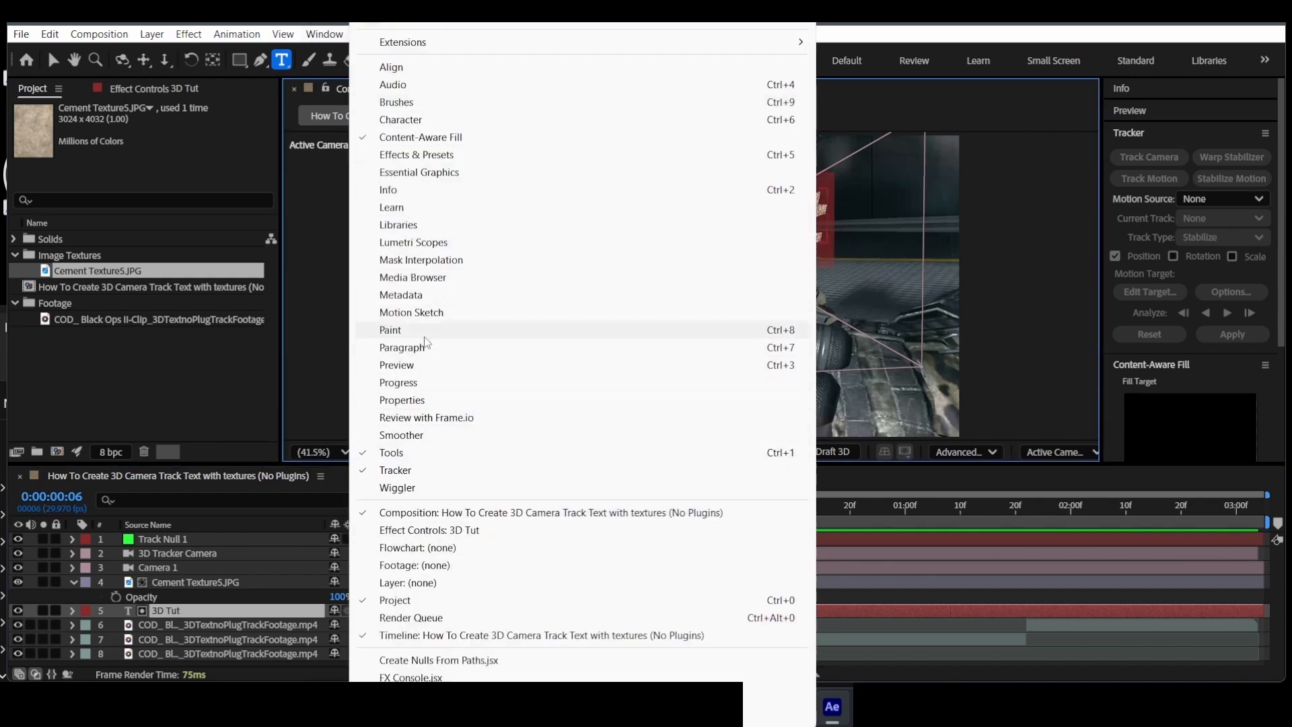
{"action": "left_click", "coordinate": [427, 119]}
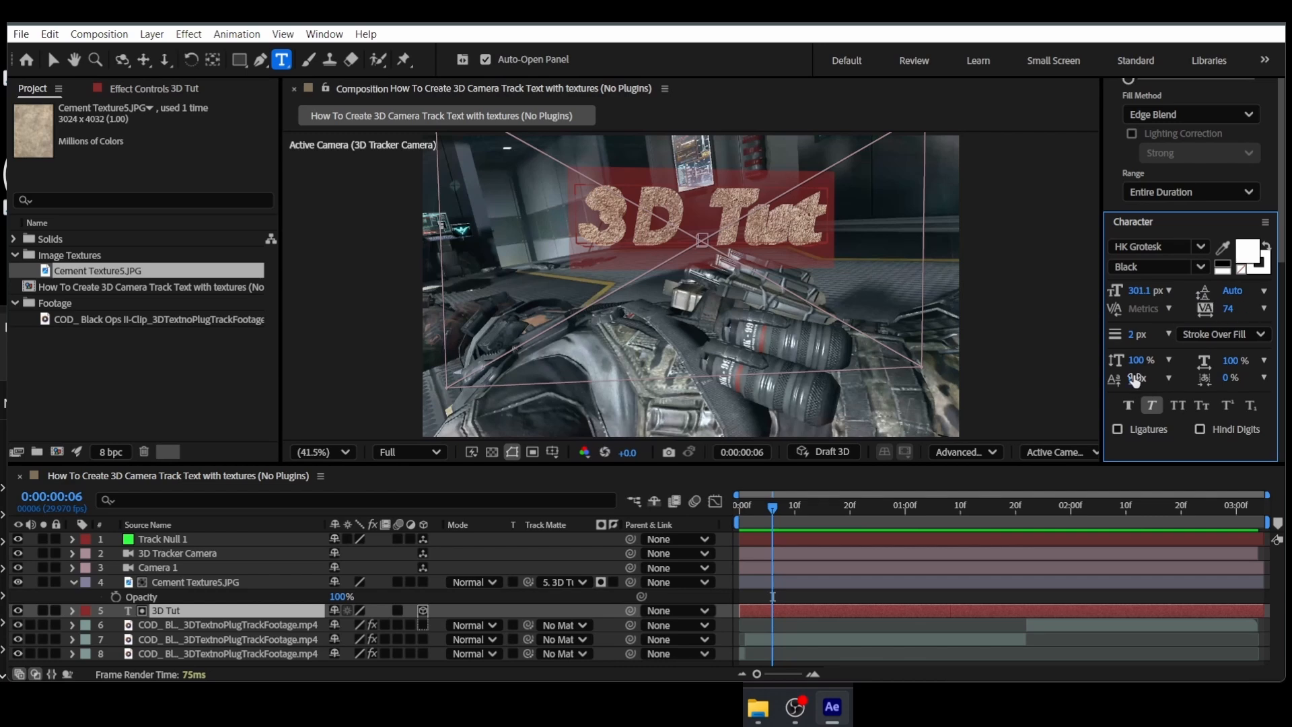
{"action": "left_click", "coordinate": [1247, 250]}
{"action": "left_click_drag", "start_coordinate": [233, 381], "coordinate": [486, 226]}
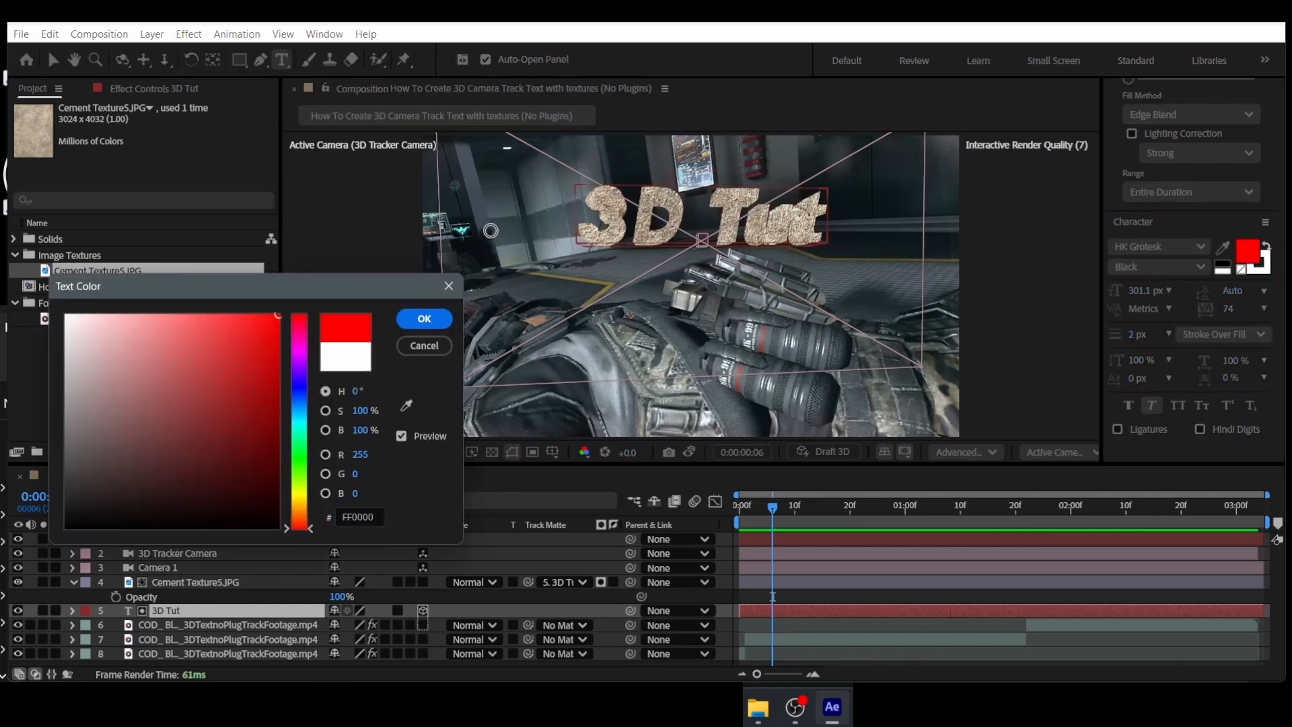
{"action": "left_click", "coordinate": [440, 317]}
Set the blending mode of the Cement Texture5.JPG layer to Overlay
{"action": "left_click", "coordinate": [472, 582]}
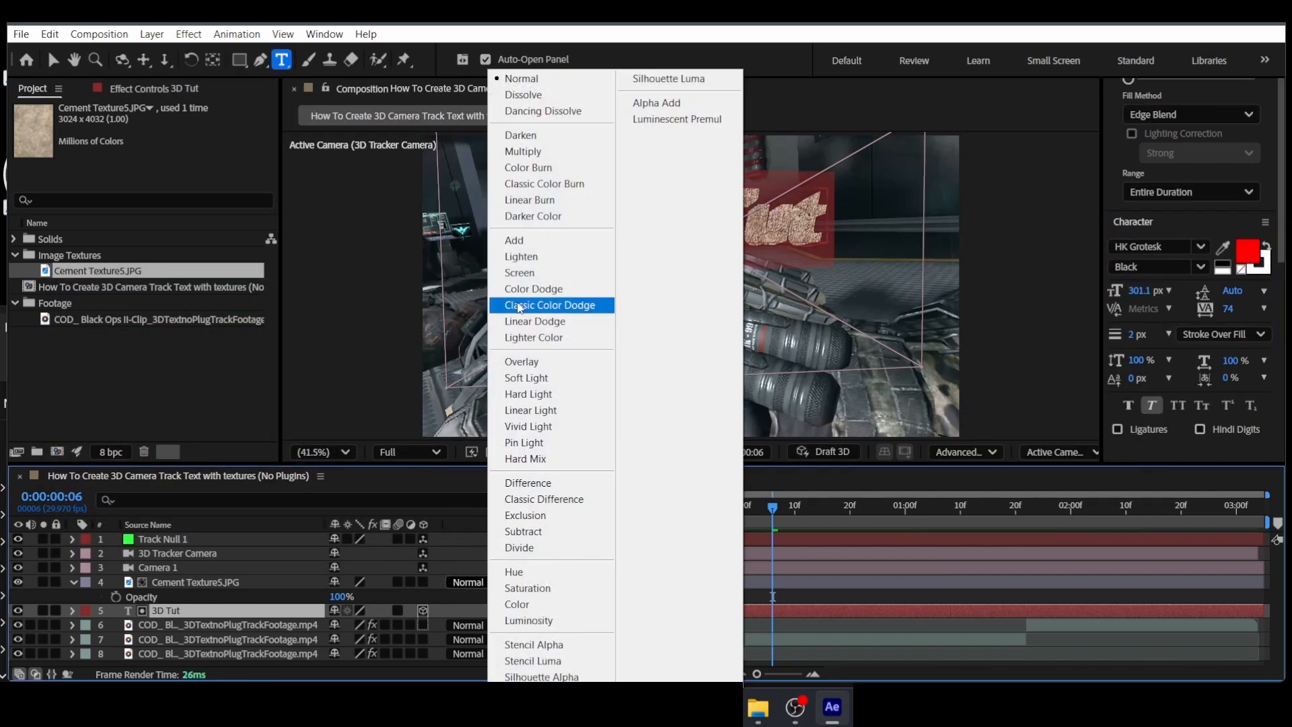
{"action": "left_click", "coordinate": [521, 361]}
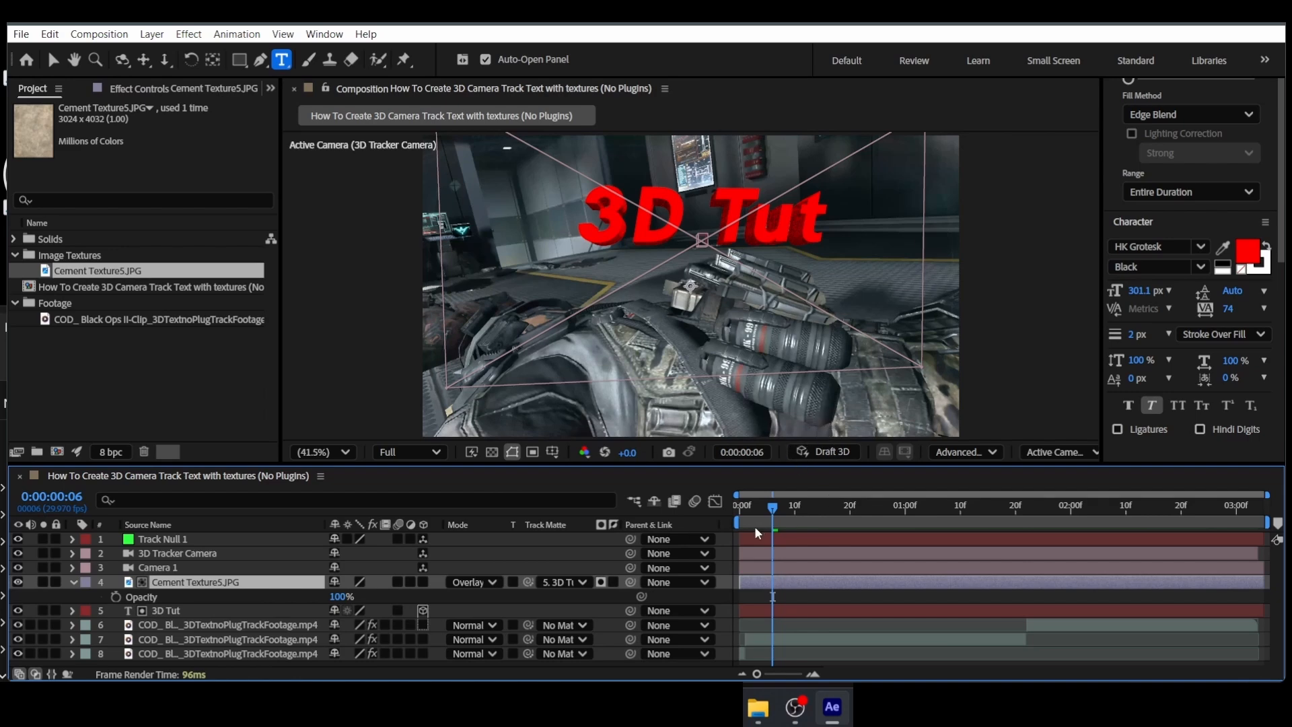
{"action": "left_click", "coordinate": [798, 607]}
{"action": "left_click", "coordinate": [202, 582]}
Turn off the visibility of the Camera 1 layer
{"action": "left_click", "coordinate": [199, 567]}
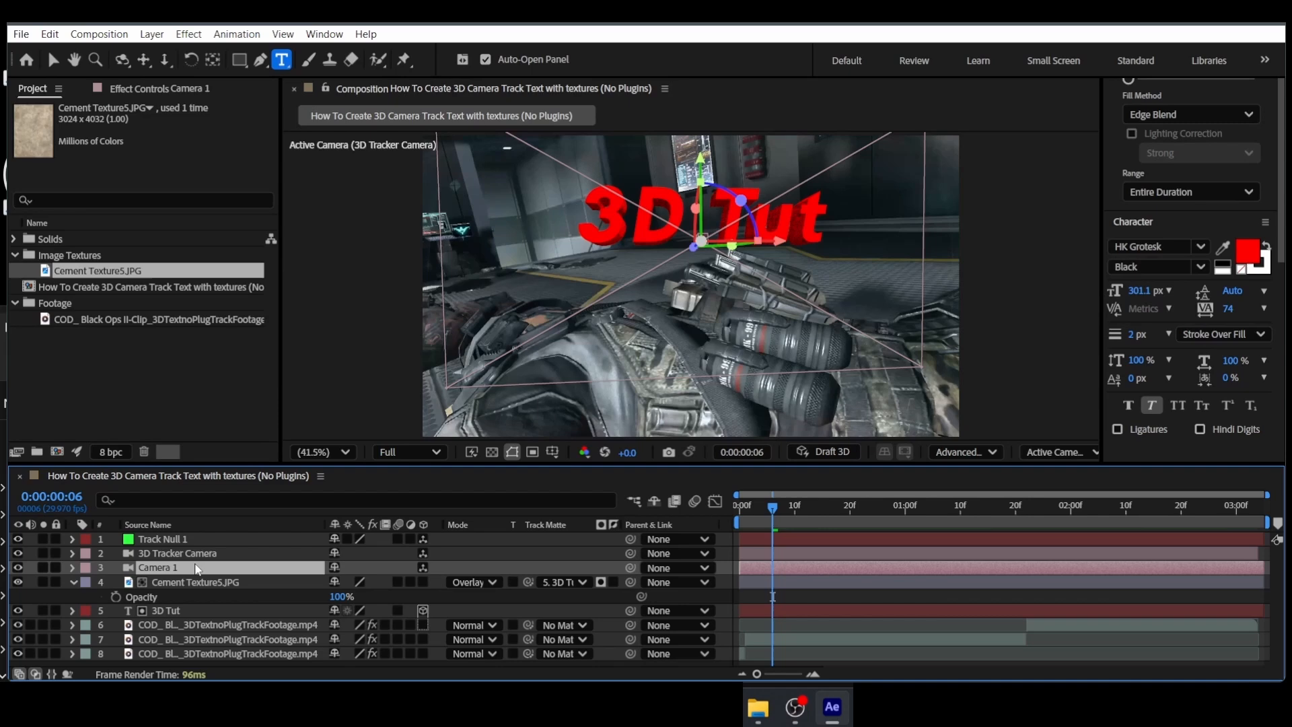
{"action": "left_click", "coordinate": [17, 567]}
{"action": "left_click", "coordinate": [188, 553]}
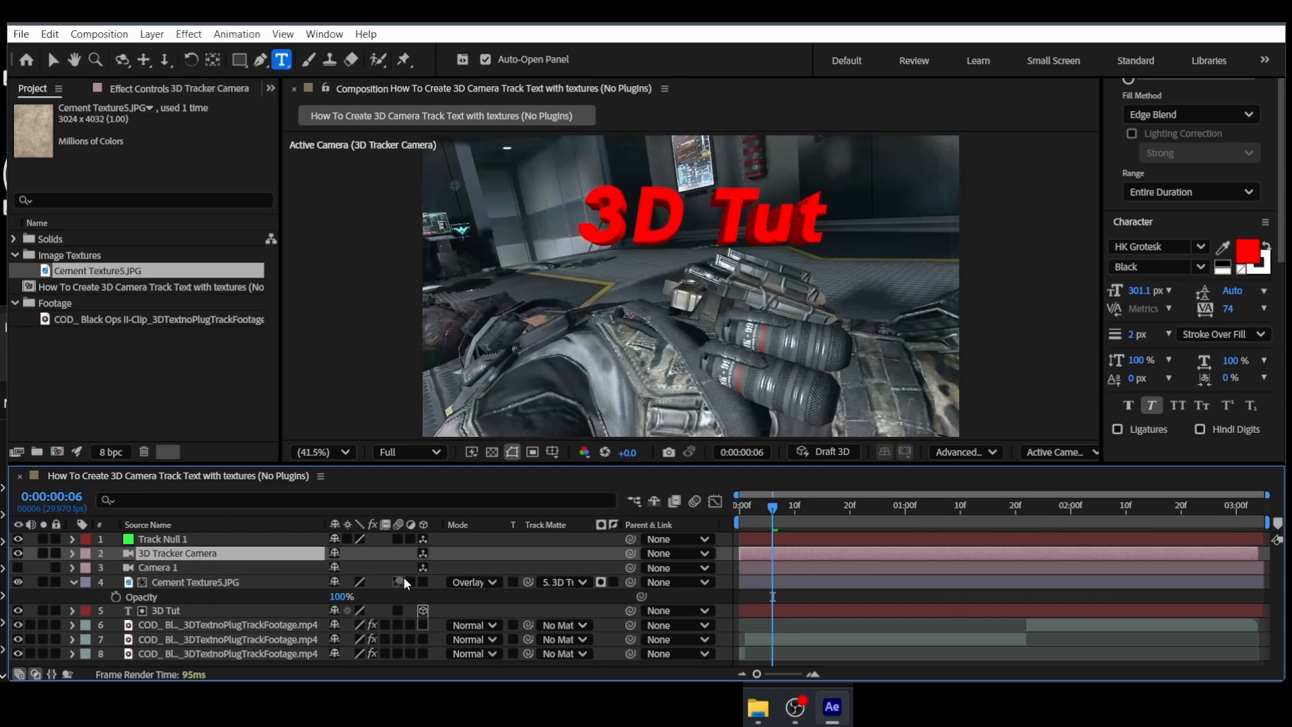
{"action": "left_click", "coordinate": [260, 582]}
Show the Position properties of the Track Null 1 and 3D Tut layers
{"action": "left_click", "coordinate": [189, 538]}
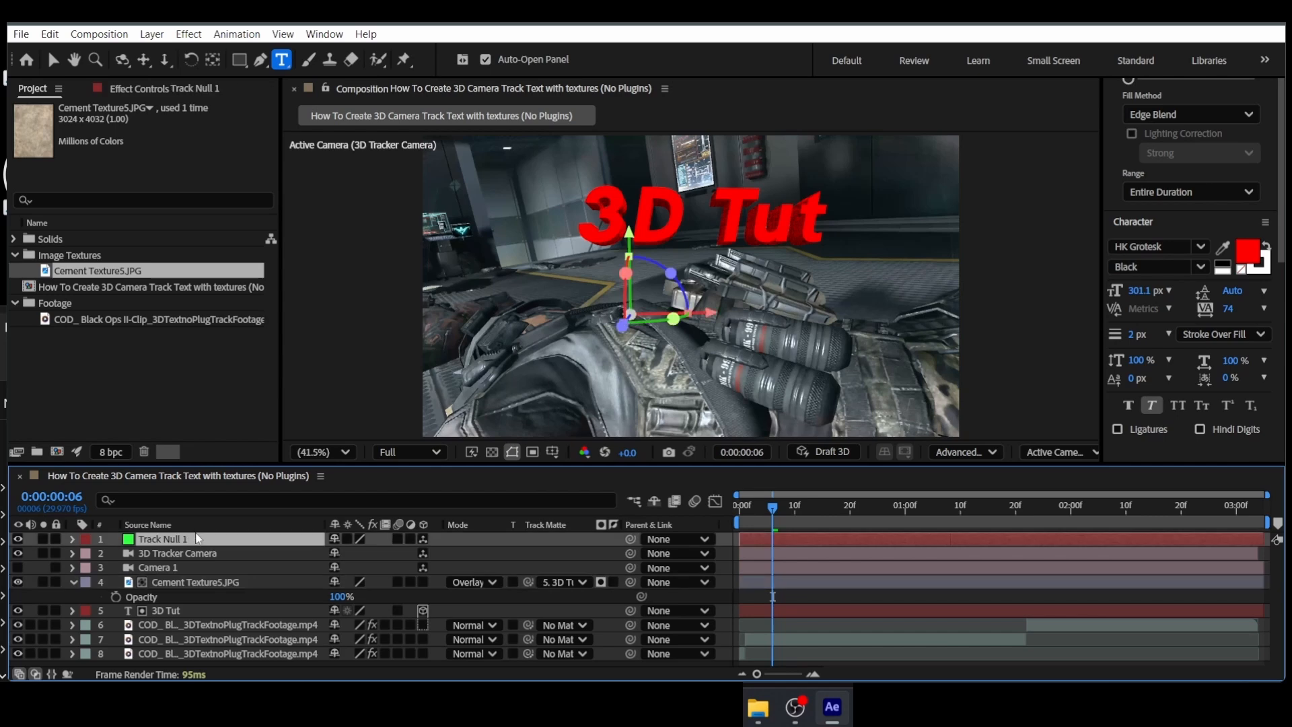
{"action": "key", "text": "p"}
{"action": "left_click", "coordinate": [266, 597]}
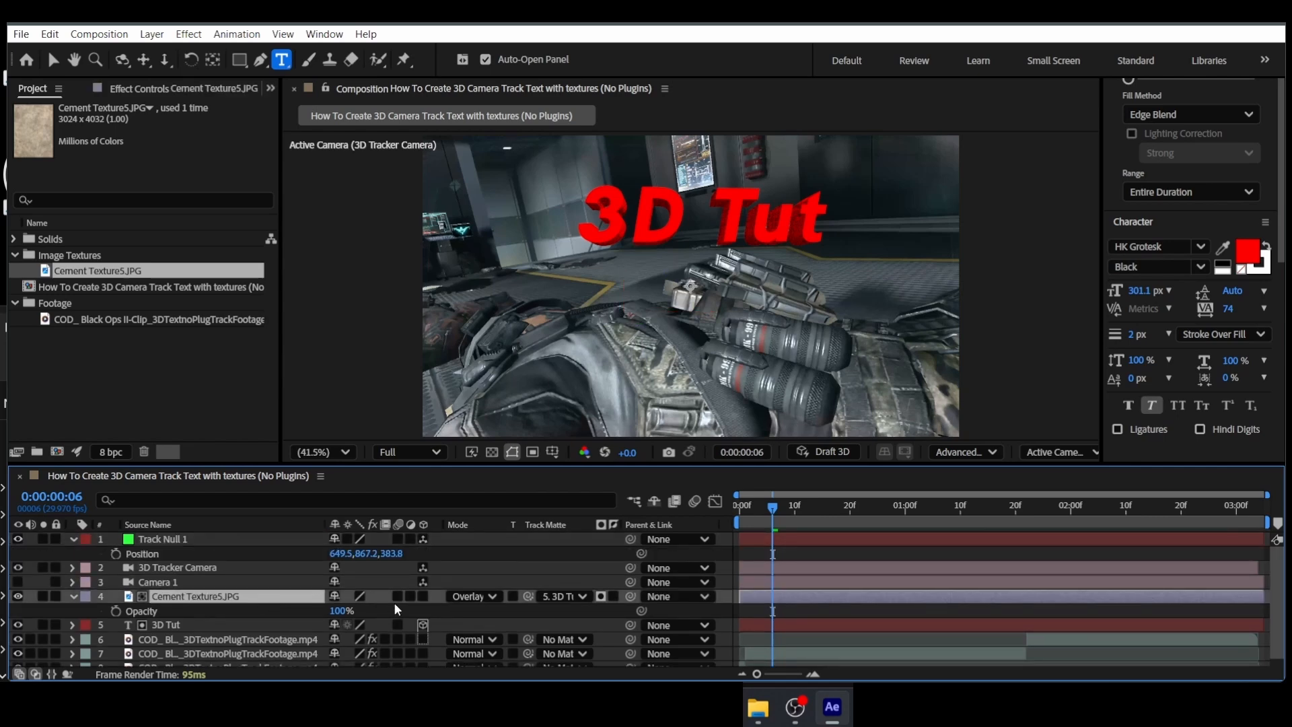
{"action": "left_click", "coordinate": [203, 625]}
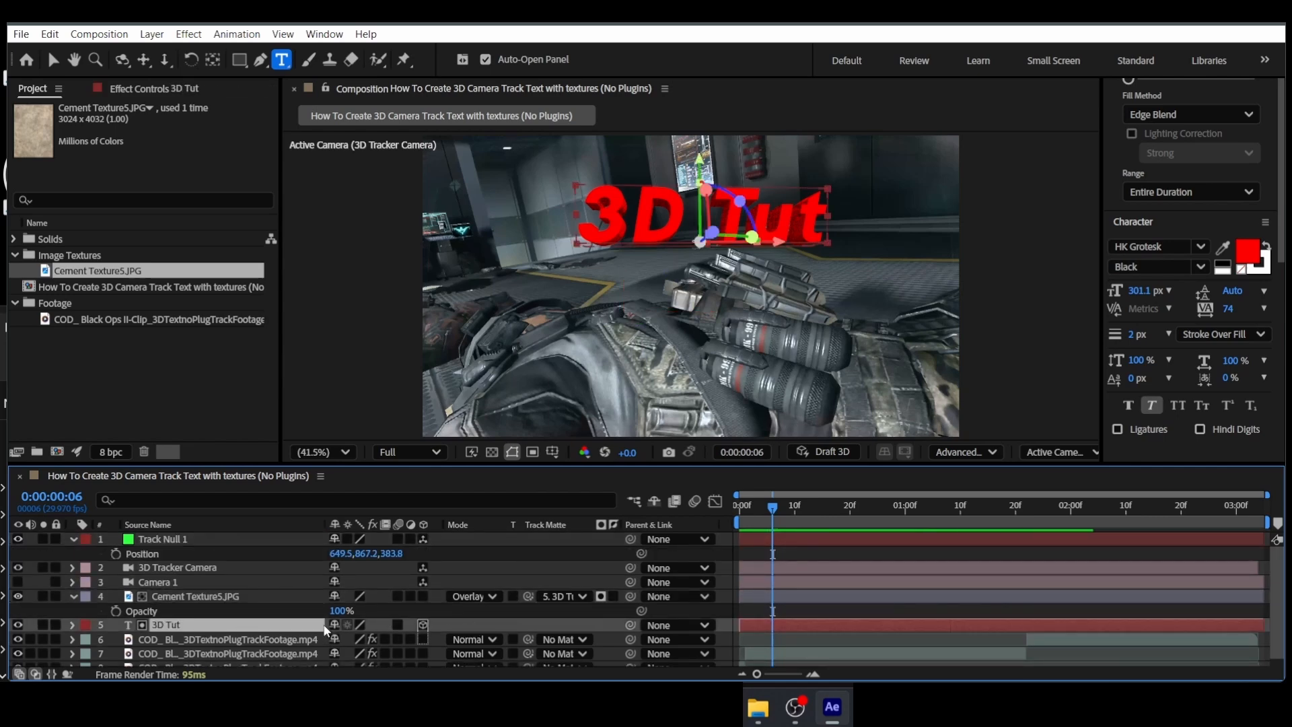
{"action": "key", "text": "p"}
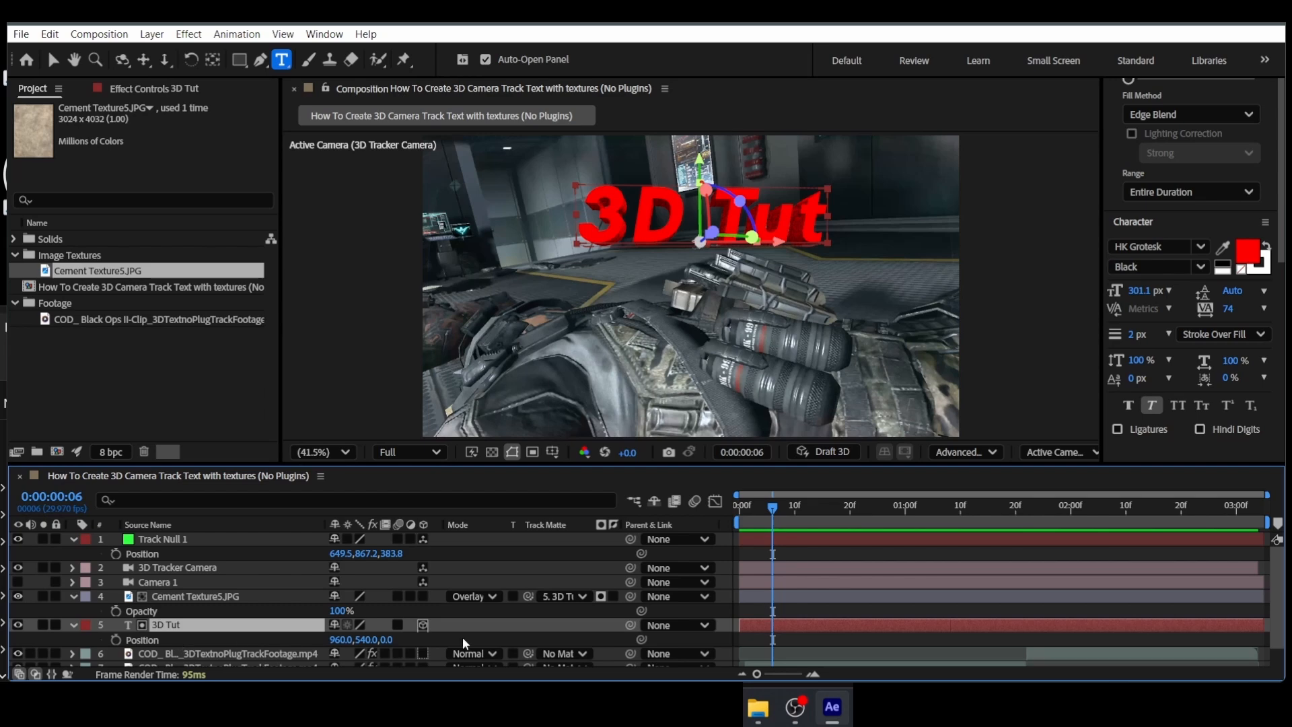
Copy the Position of Track Null 1 (649.5, 867.2, 383.8) and paste it onto the 3D Tut layer's Position
{"action": "left_click", "coordinate": [196, 553]}
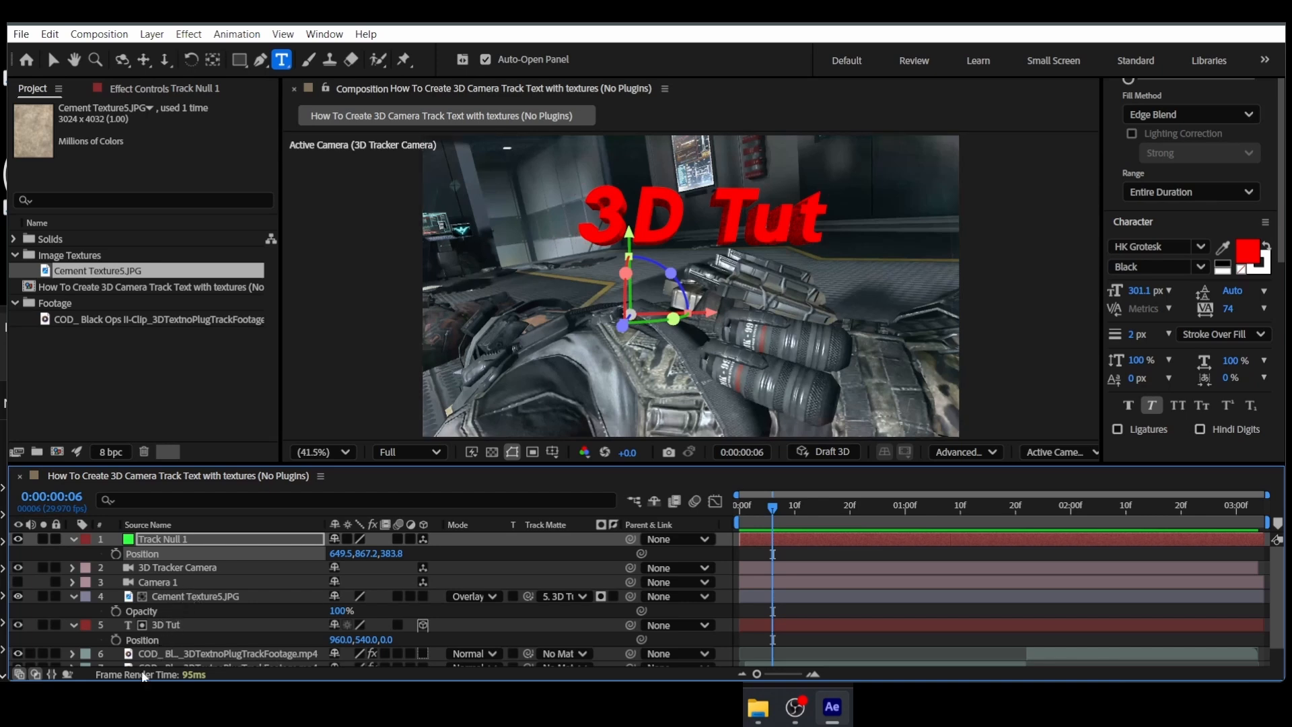
{"action": "left_click", "coordinate": [202, 598]}
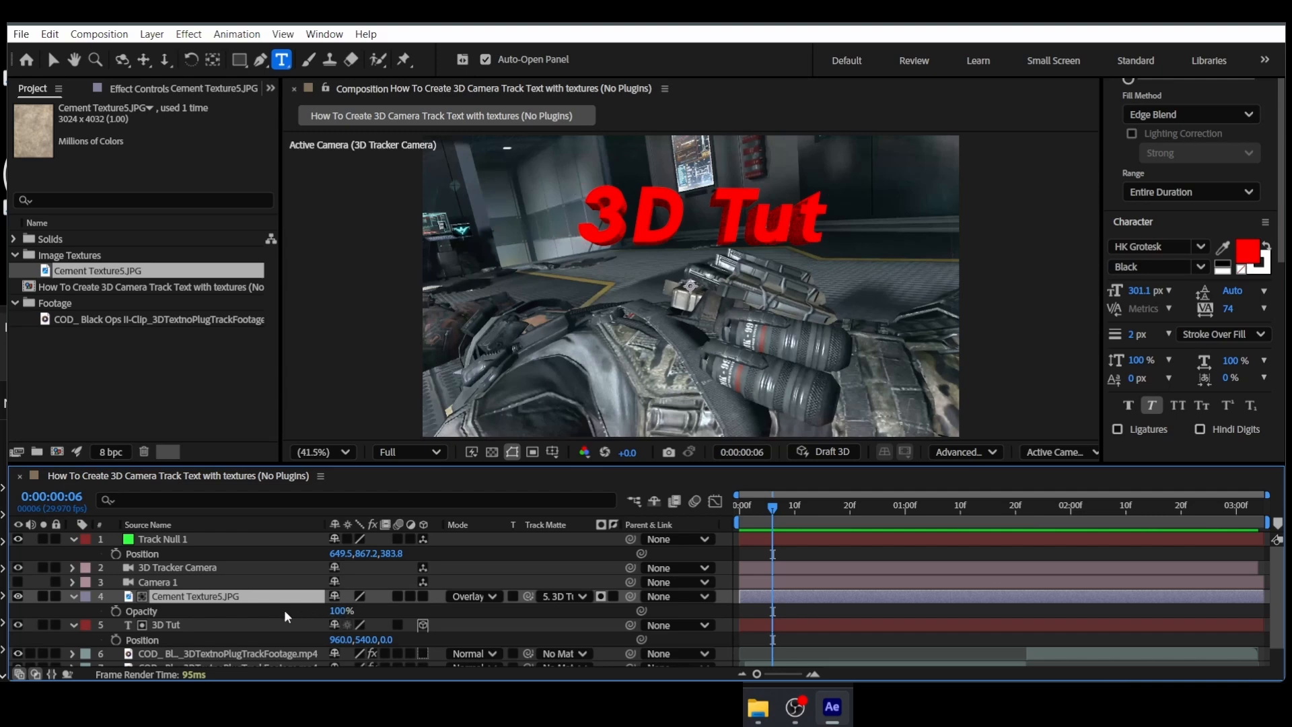
{"action": "left_click", "coordinate": [190, 625]}
{"action": "left_click", "coordinate": [186, 569]}
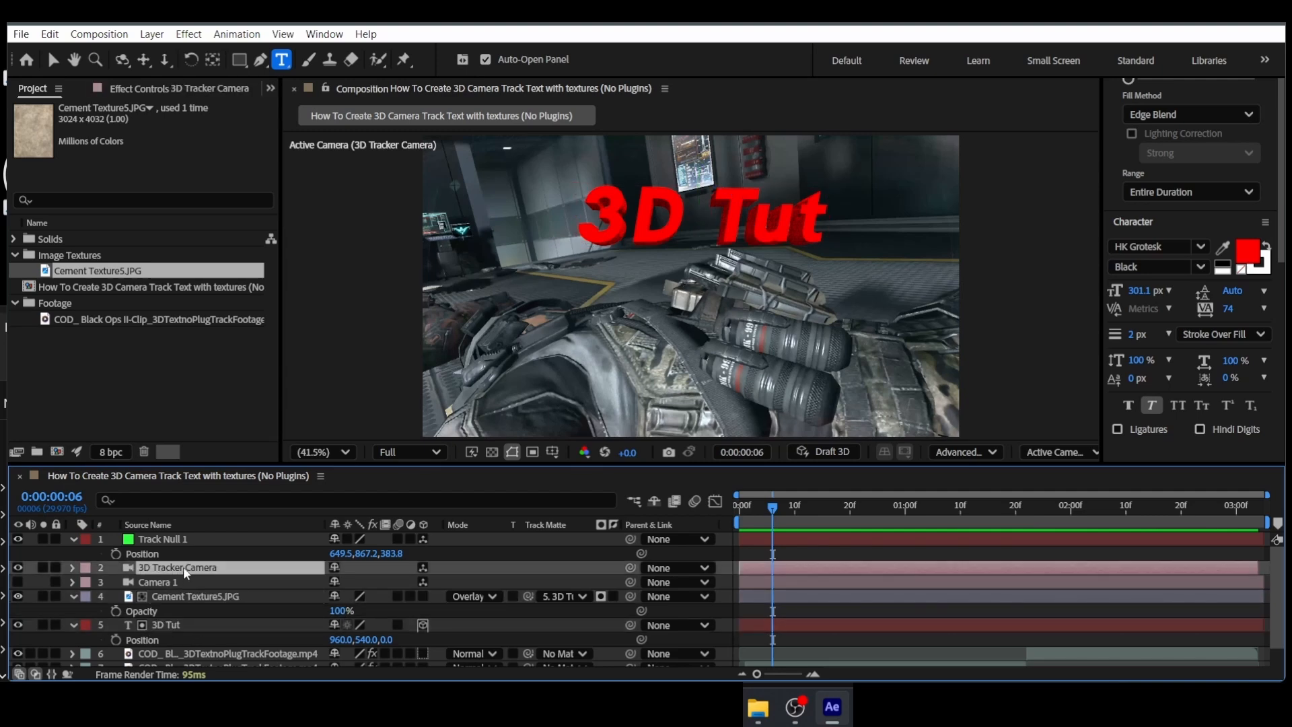
{"action": "left_click", "coordinate": [198, 597]}
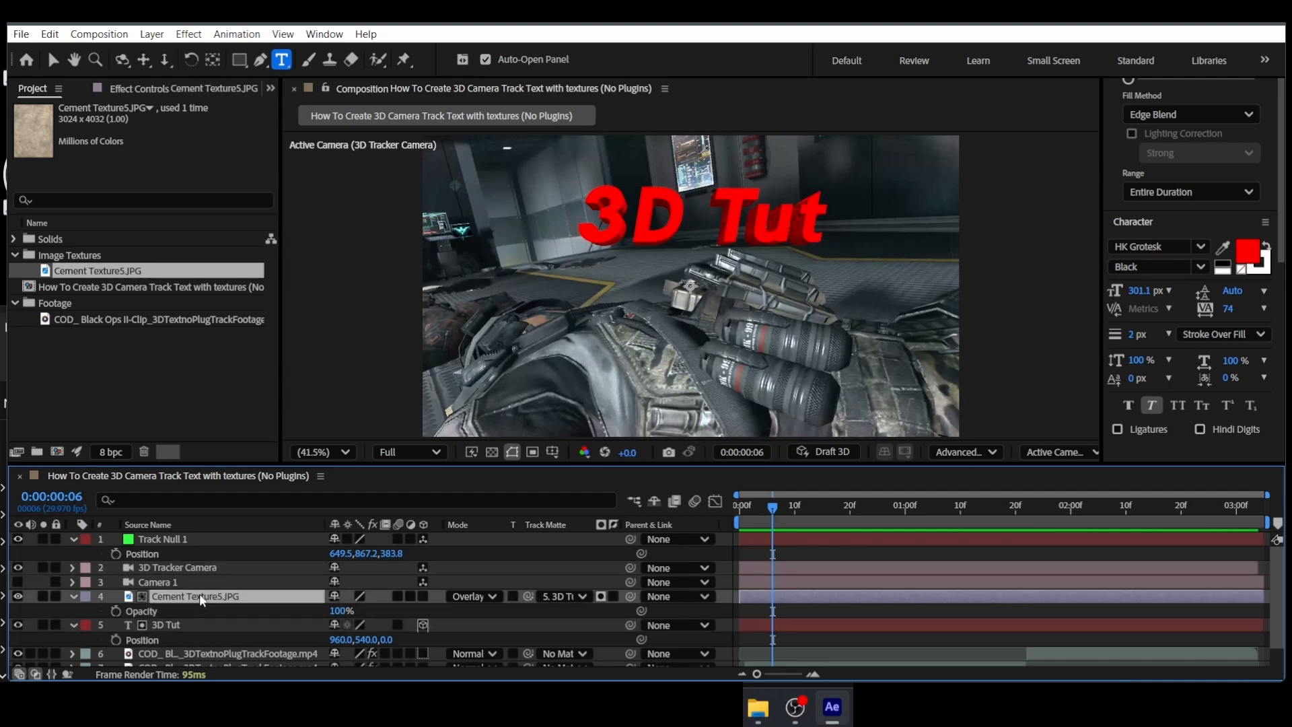
{"action": "left_click", "coordinate": [205, 624]}
{"action": "key", "text": "p"}
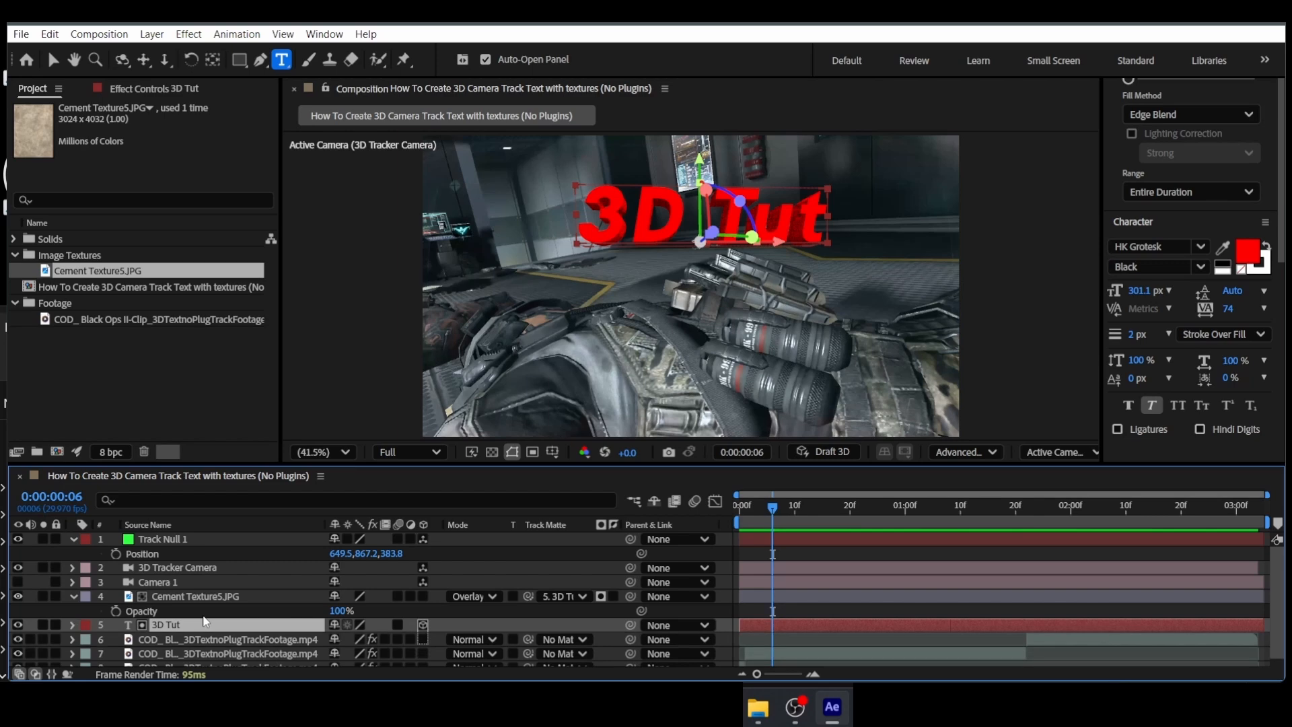
{"action": "key", "text": "p"}
{"action": "left_click", "coordinate": [184, 639]}
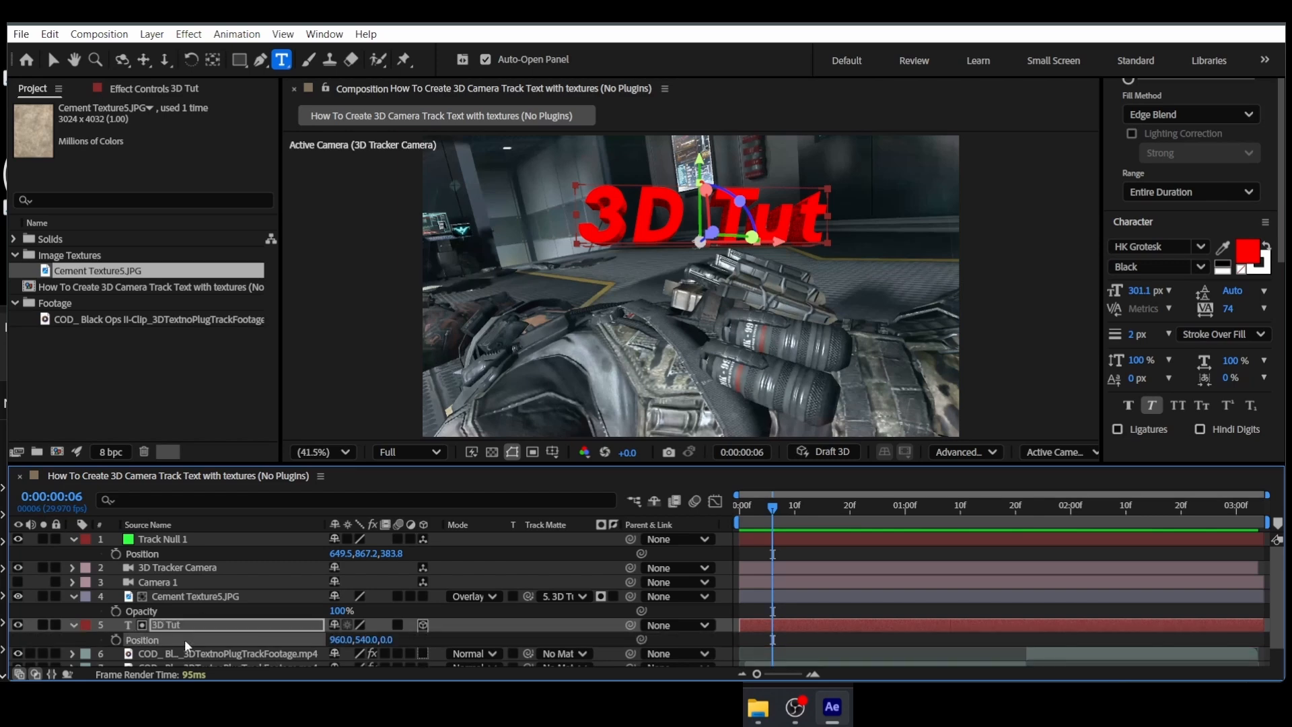
{"action": "key", "text": "ctrl+v"}
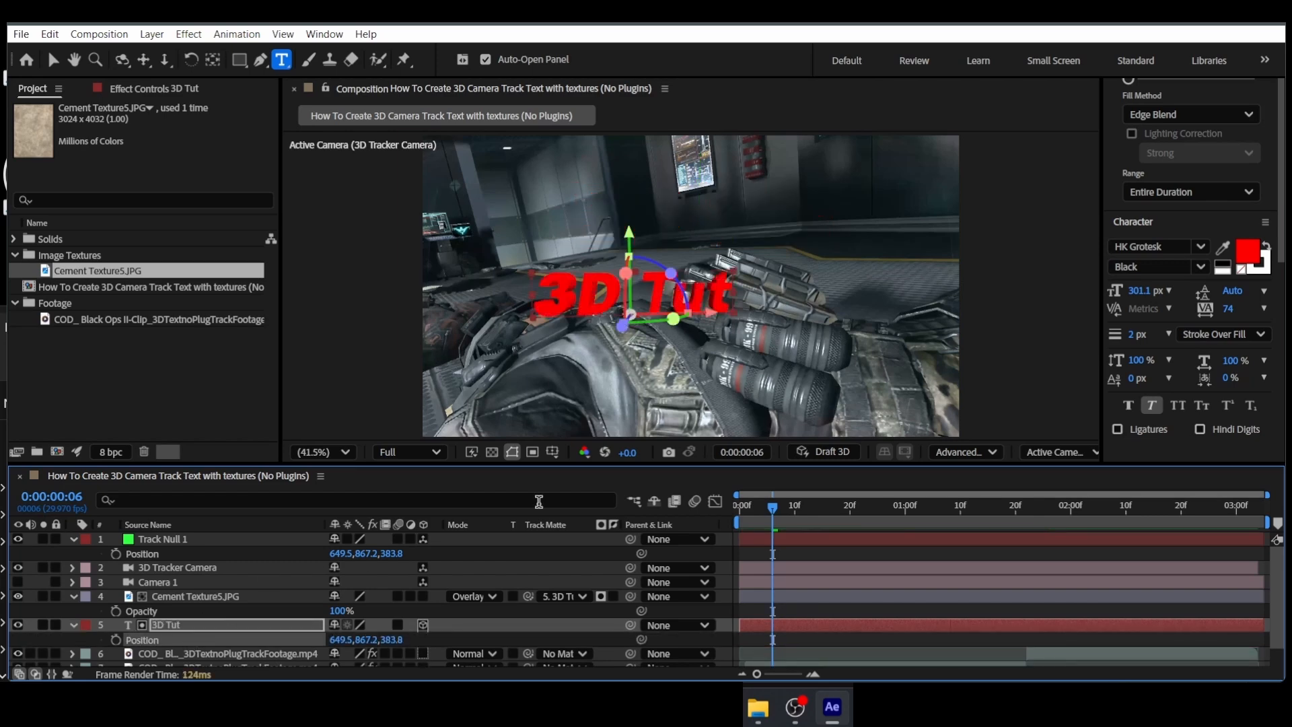
Go to the first frame and turn off the 3D Camera Tracker effect on the Black Ops II footage layers
{"action": "left_click_drag", "start_coordinate": [810, 516], "coordinate": [1108, 518]}
{"action": "key", "text": "Home"}
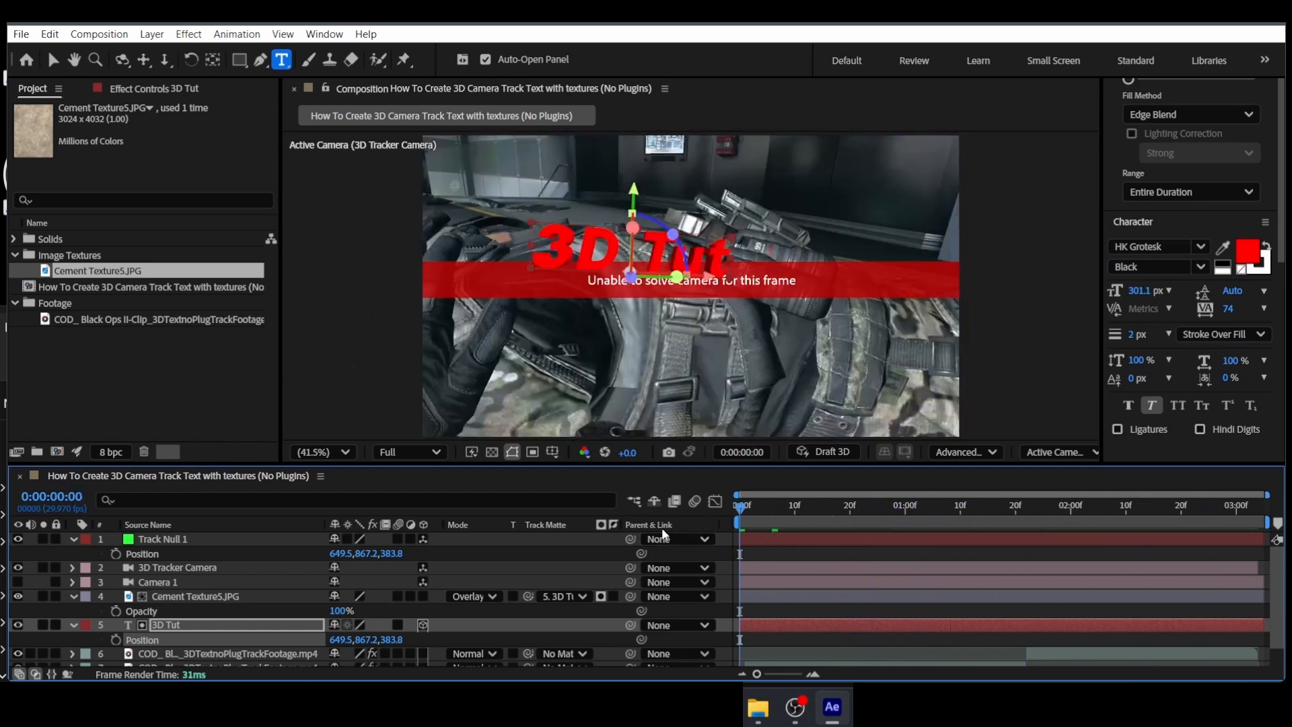
{"action": "scroll", "coordinate": [186, 628], "scroll_direction": "down", "scroll_amount": 1}
{"action": "left_click", "coordinate": [185, 628]}
{"action": "left_click", "coordinate": [186, 644]}
{"action": "left_click", "coordinate": [185, 658]}
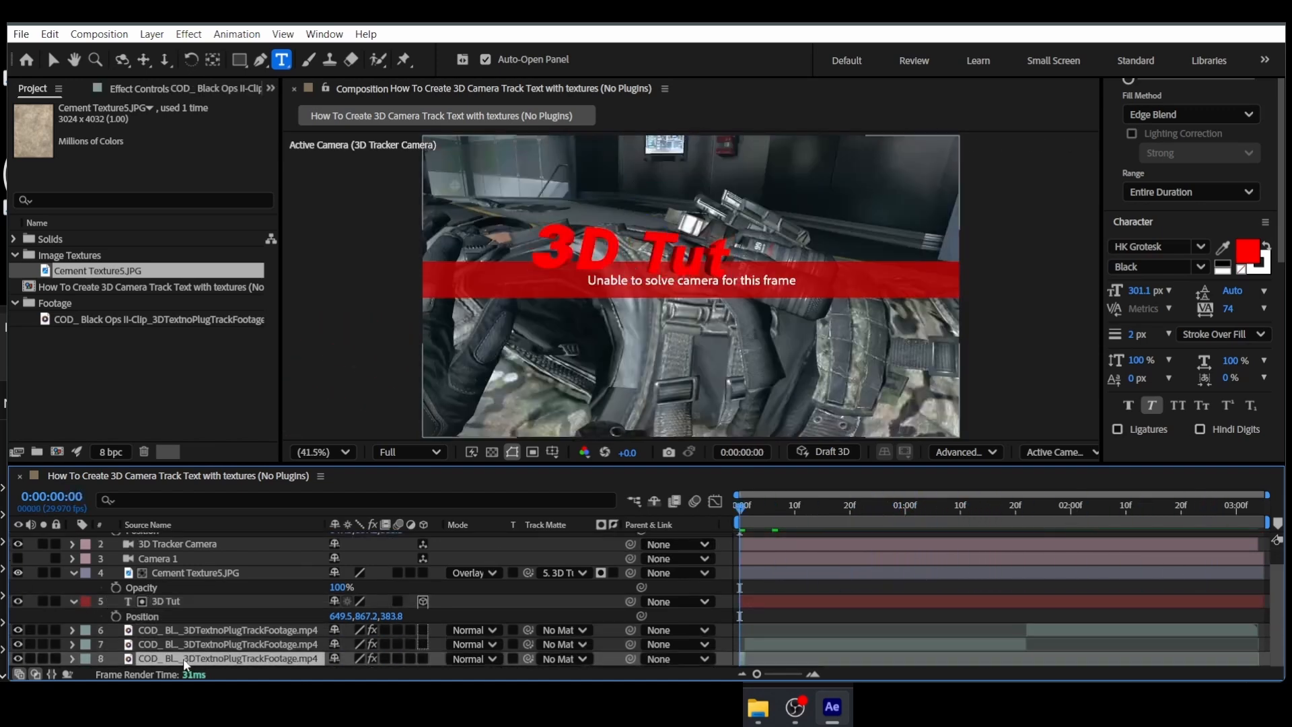
{"action": "left_click", "coordinate": [116, 90]}
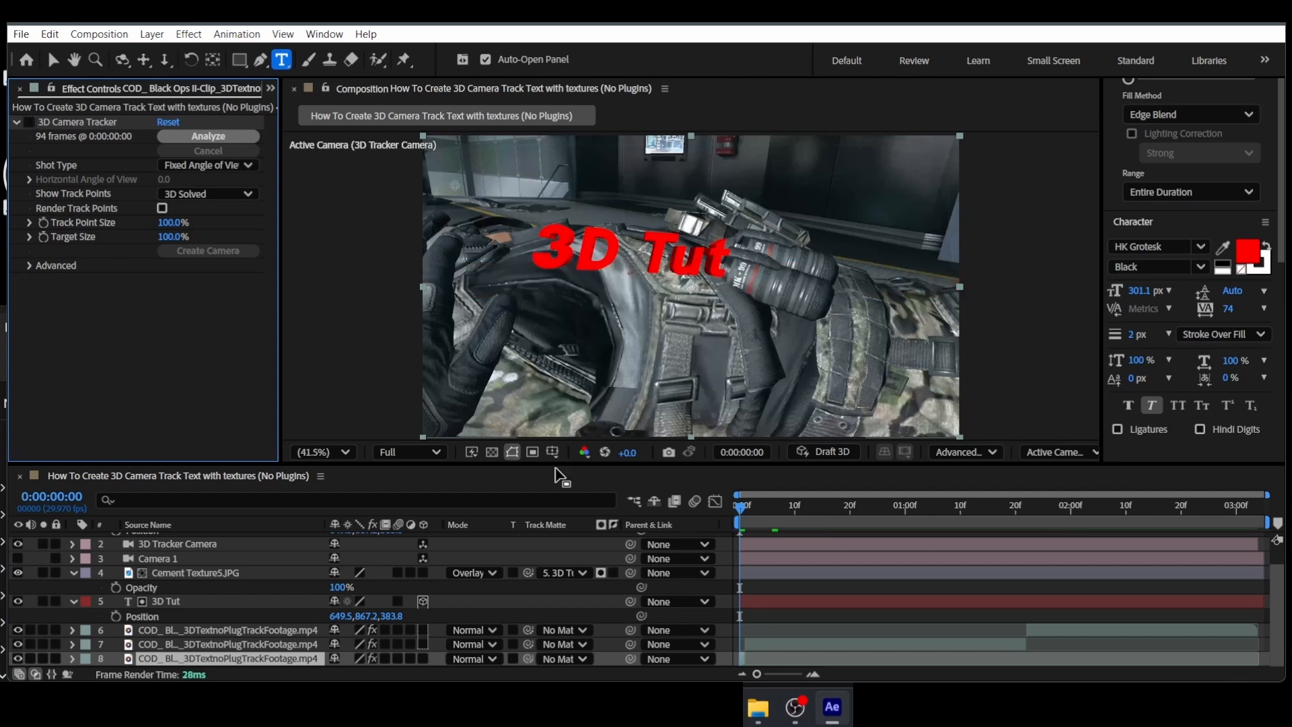
{"action": "left_click", "coordinate": [215, 630]}
{"action": "left_click", "coordinate": [30, 122]}
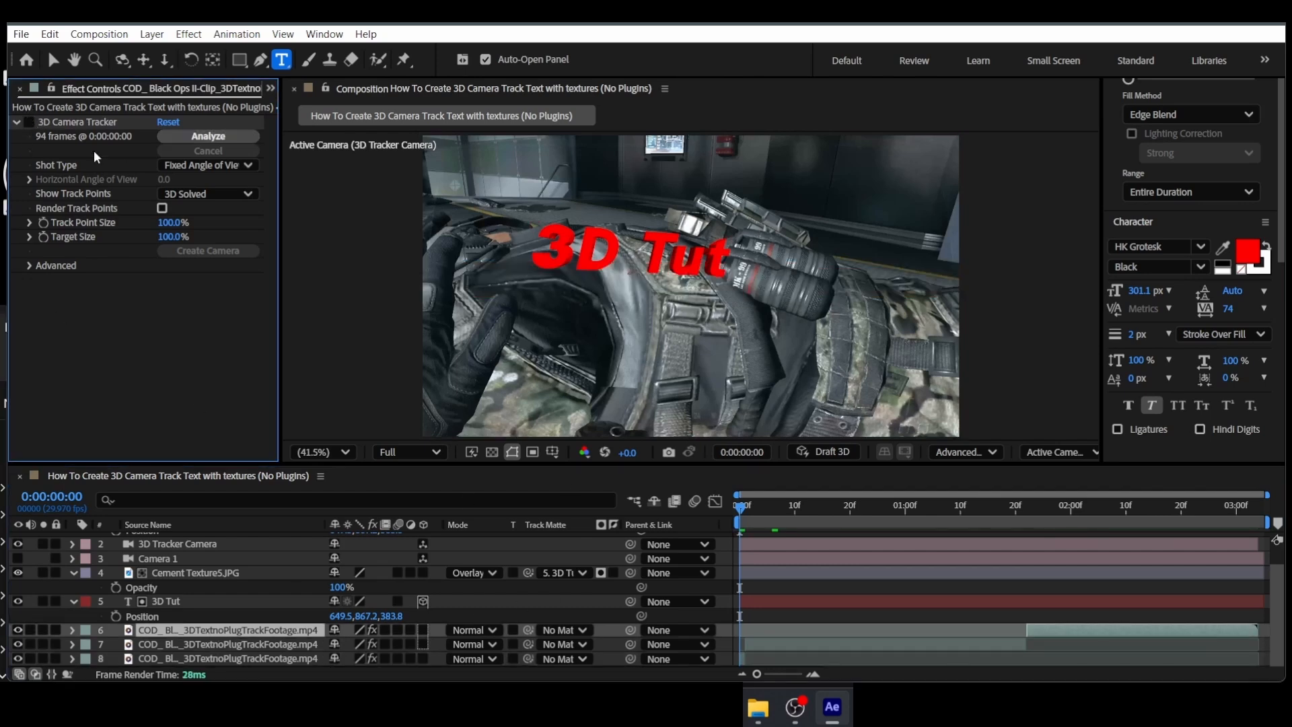
Play back the composition from the first frame to check the tracked text, and select the 3D Tut layer
{"action": "key", "text": "space"}
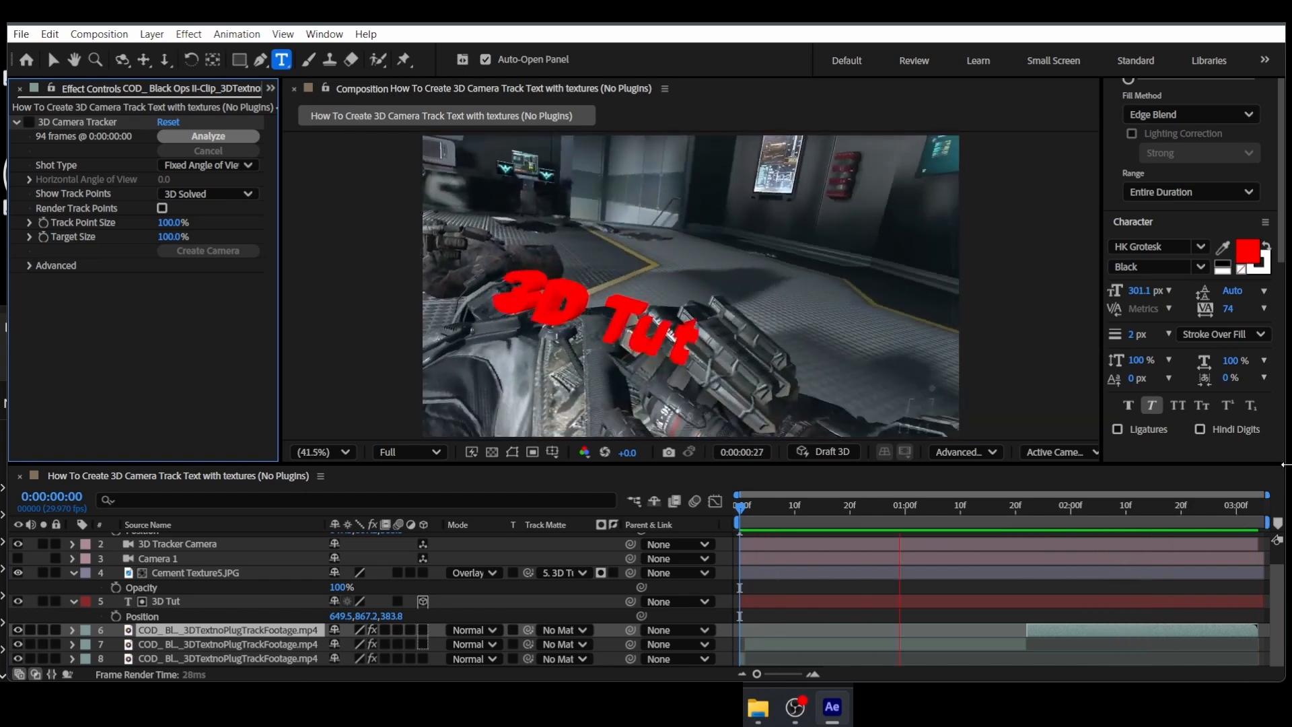
{"action": "left_click", "coordinate": [169, 601]}
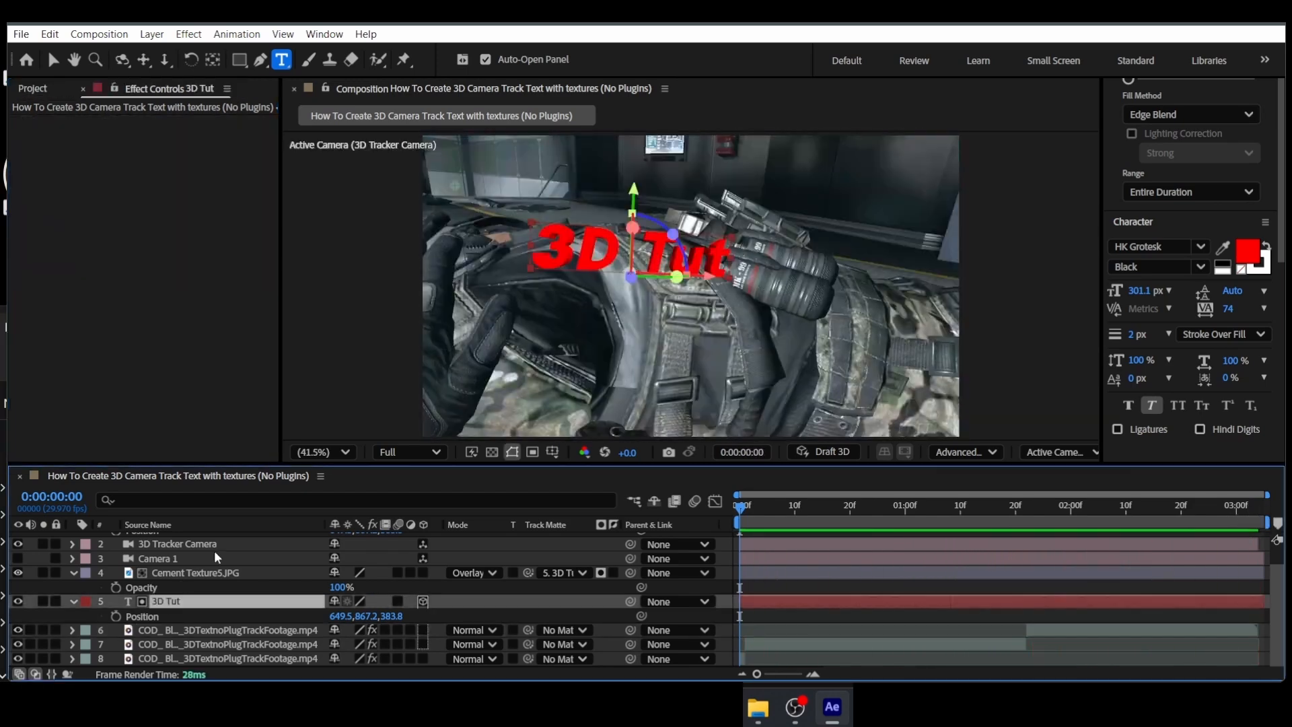